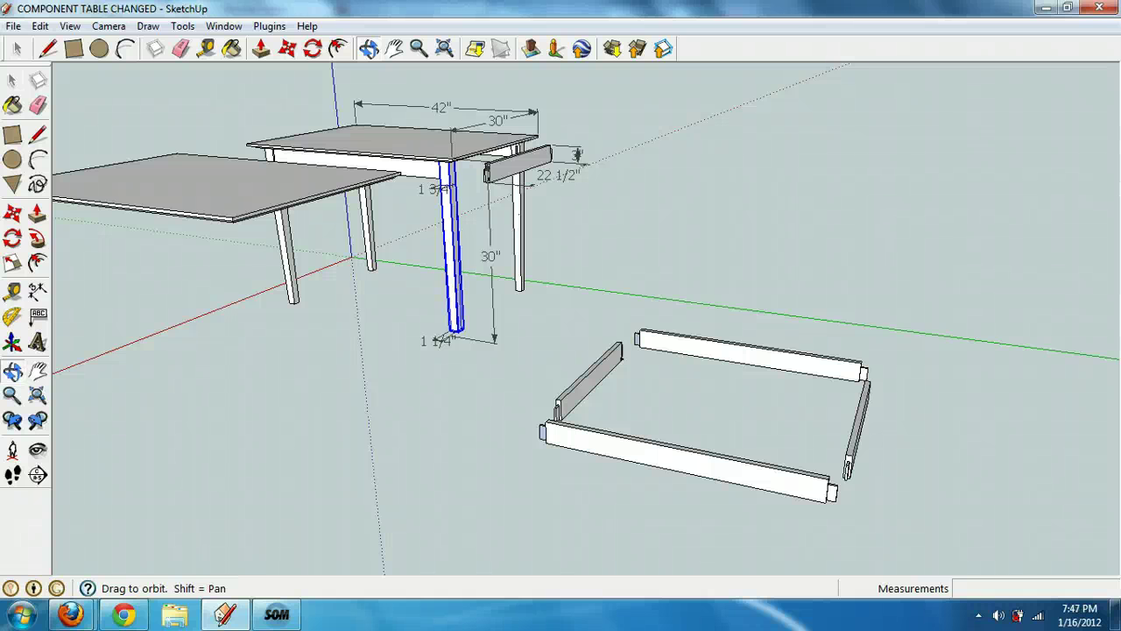
# Step: Move the selected table leg with its width dimensions out from under the table corner onto open ground
pyautogui.moveTo(560, 333); pyautogui.dragTo(545, 327, button='middle')
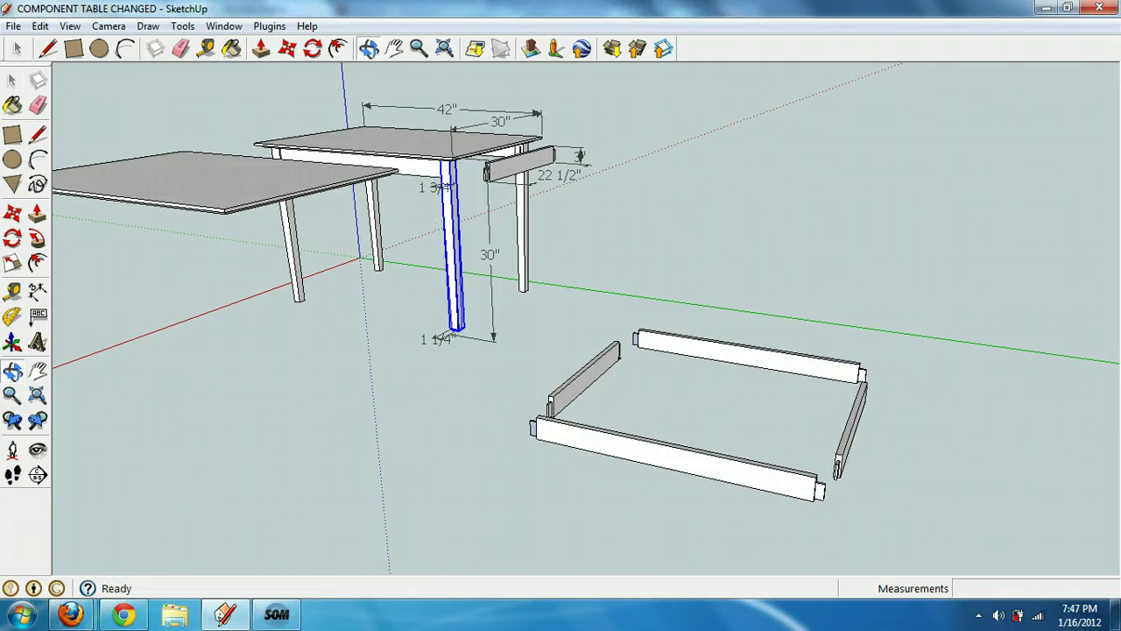
pyautogui.click(13, 213)
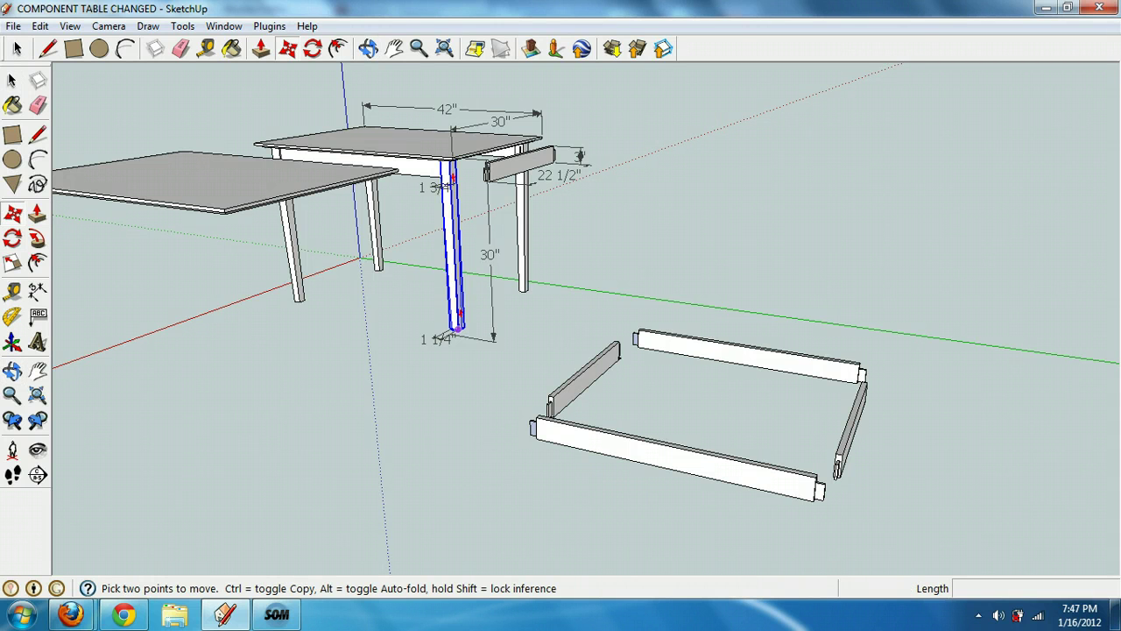
pyautogui.click(455, 329)
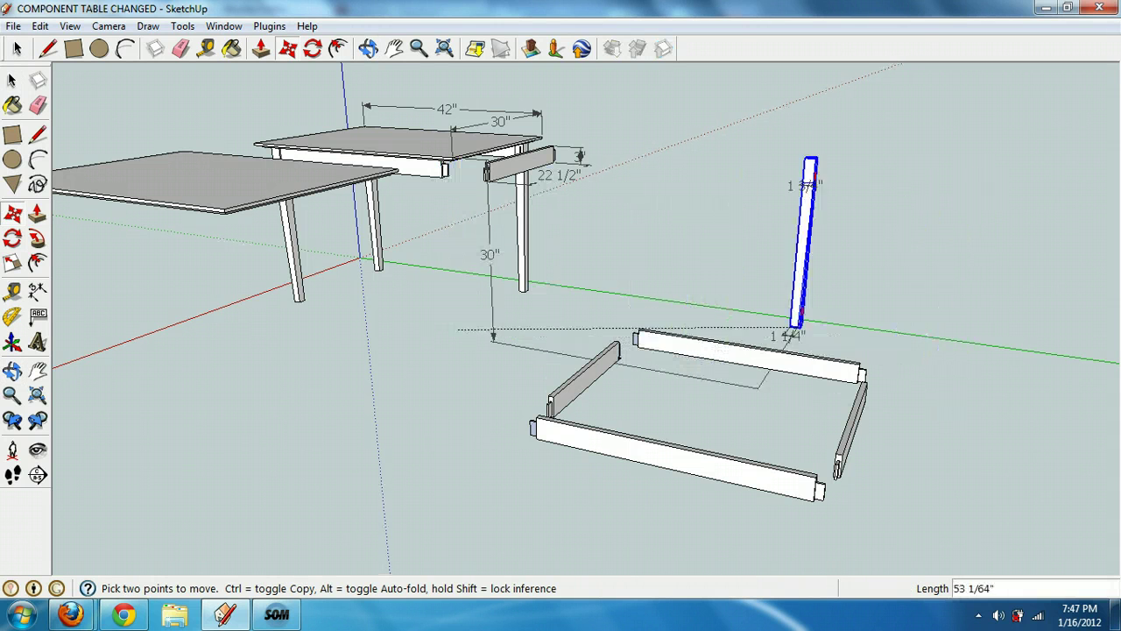
pyautogui.click(481, 383)
pyautogui.press('space')
pyautogui.click(18, 49)
pyautogui.click(193, 106)
# Step: Measure the length of the straight section above the taper on the moved leg
pyautogui.click(369, 49)
pyautogui.moveTo(394, 237); pyautogui.dragTo(372, 267)
pyautogui.scroll(4, 468, 411)
pyautogui.moveTo(468, 412); pyautogui.dragTo(567, 447)
pyautogui.press('p')
pyautogui.press('t')
pyautogui.click(502, 83)
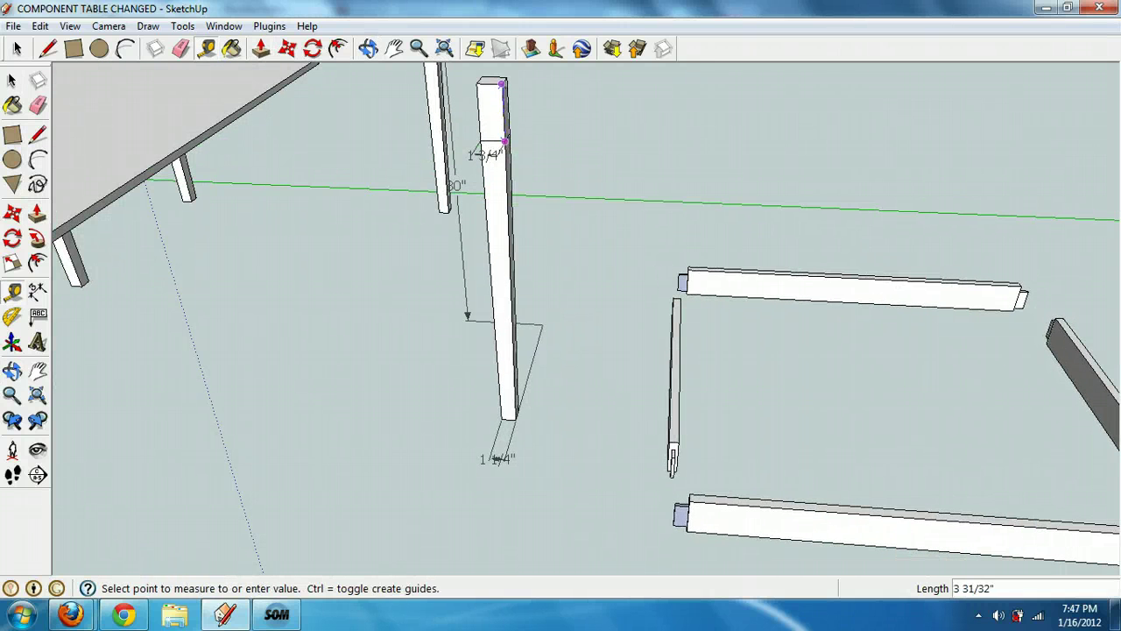
pyautogui.scroll(3, 504, 141)
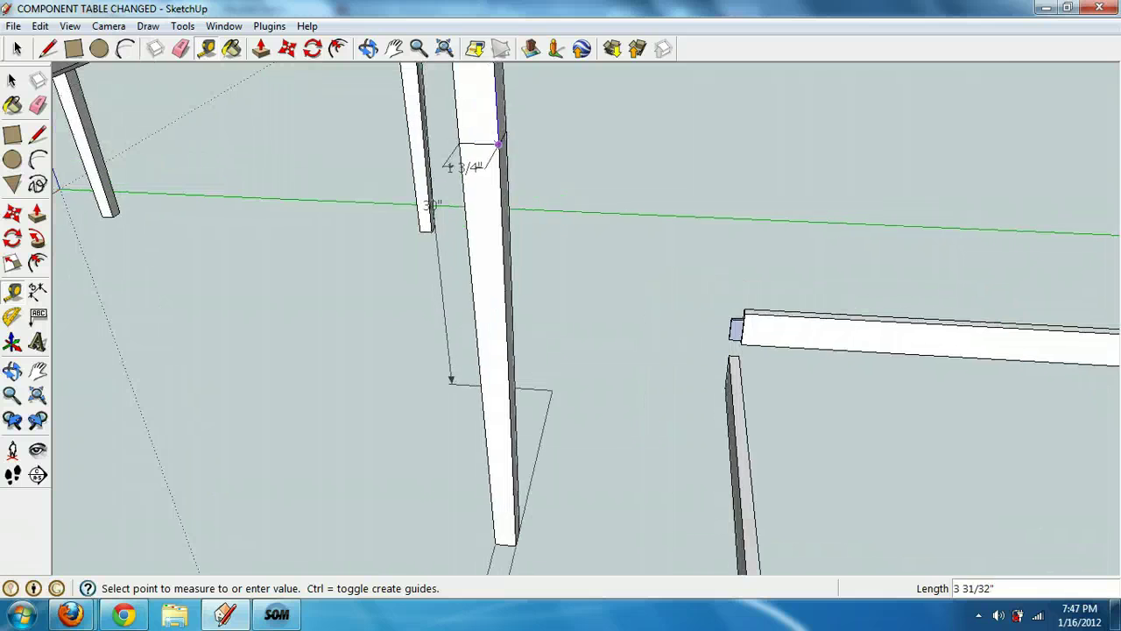
pyautogui.scroll(-4, 501, 144)
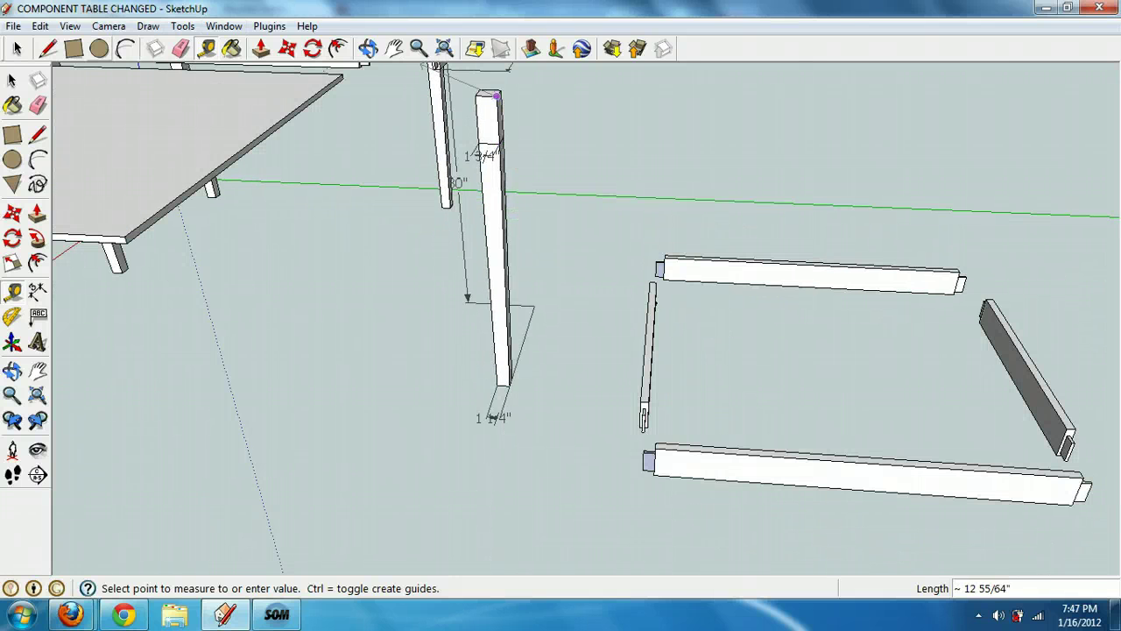
pyautogui.click(75, 49)
pyautogui.click(373, 490)
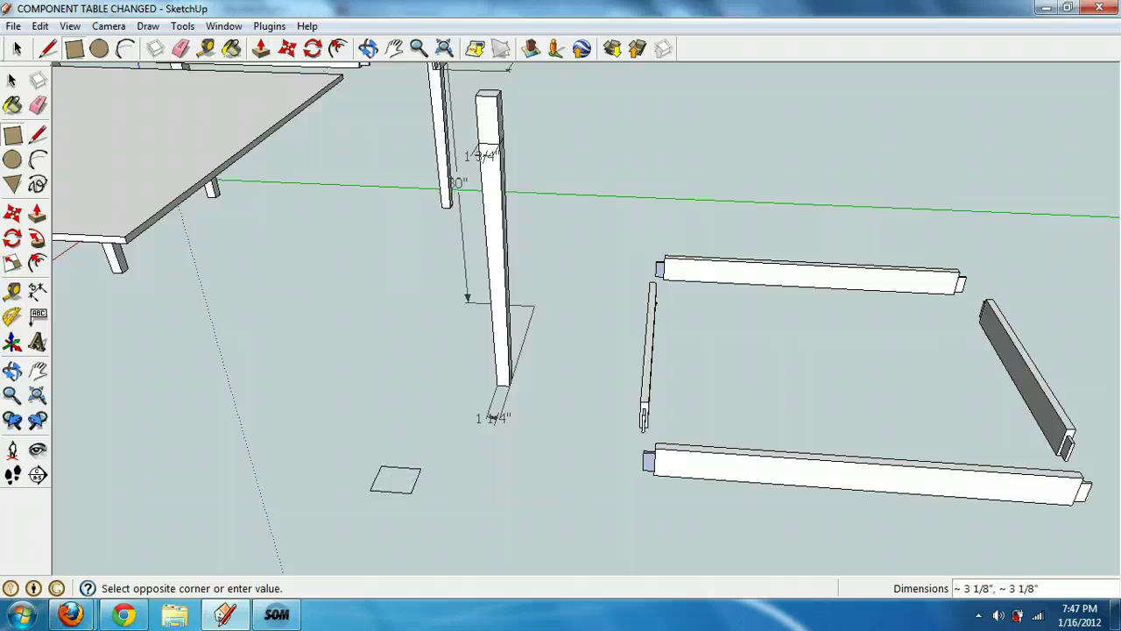
pyautogui.write('1.75.1.75')
pyautogui.press('Return')
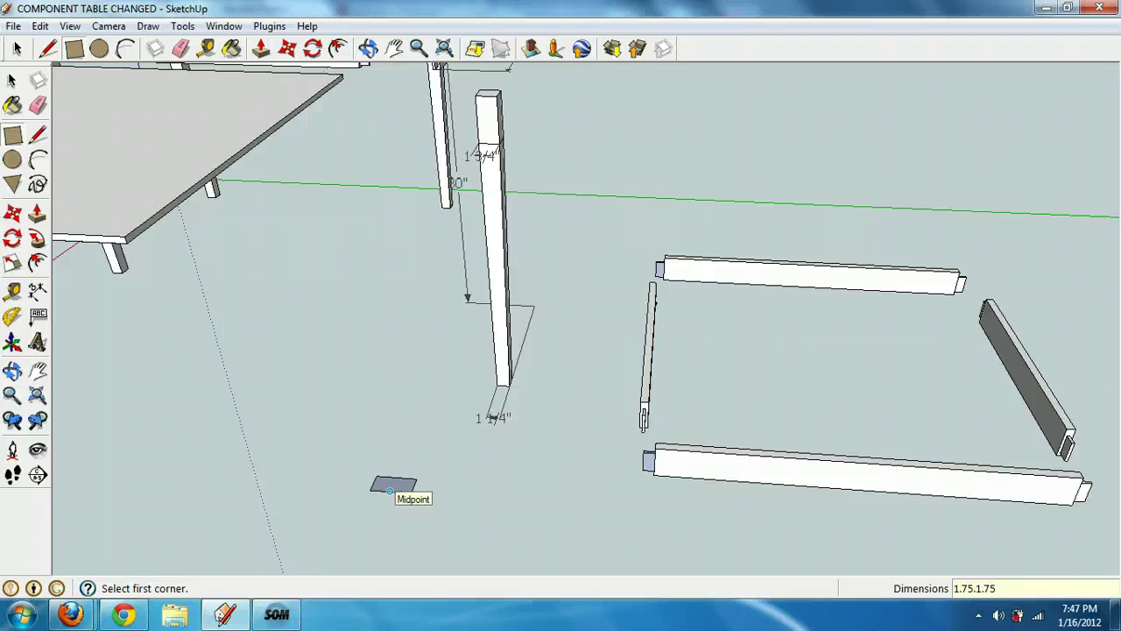
# Step: Draw a 1.75 by 1.75 inch square on the ground beside the moved leg
pyautogui.click(413, 499)
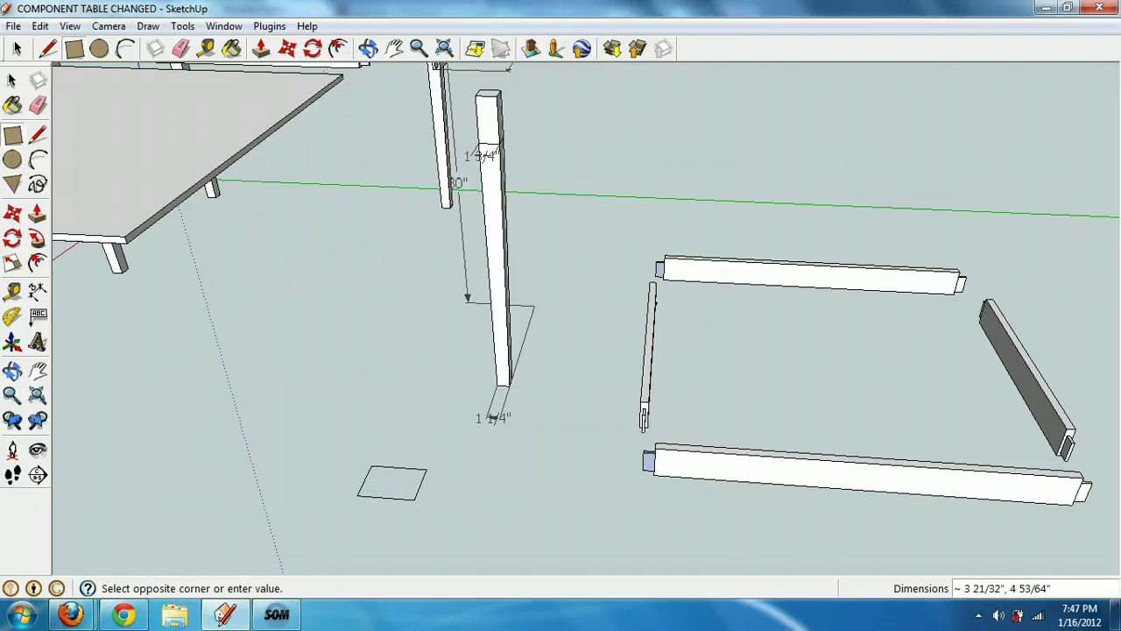
pyautogui.write('1.75,1.75')
pyautogui.press('Return')
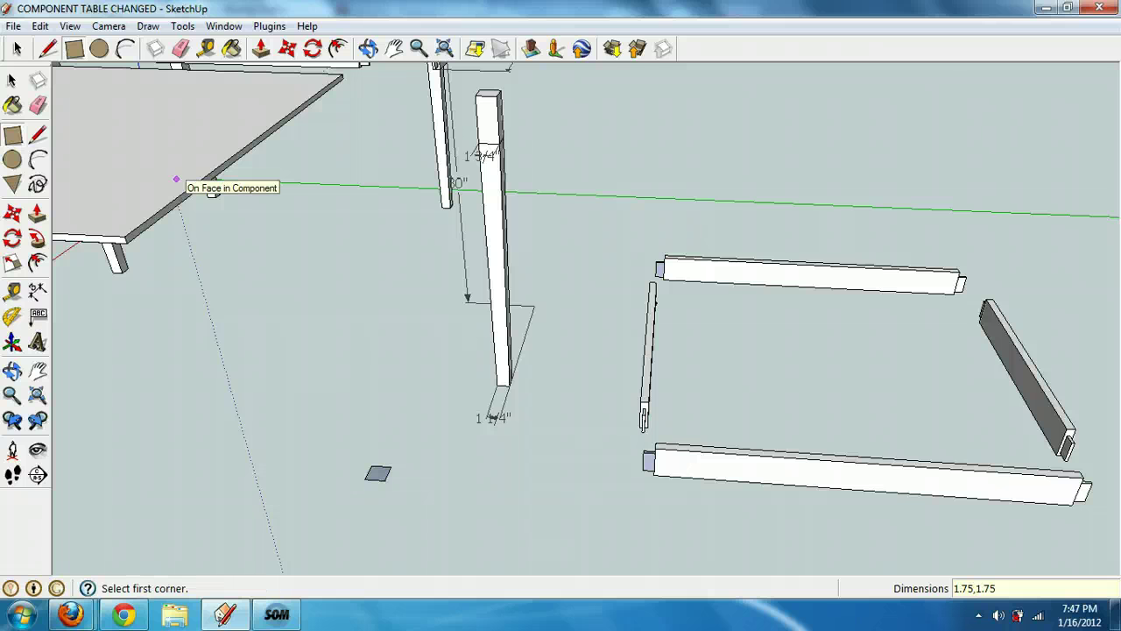
# Step: Measure the full height of the moved leg from its upper corner to its foot
pyautogui.click(180, 49)
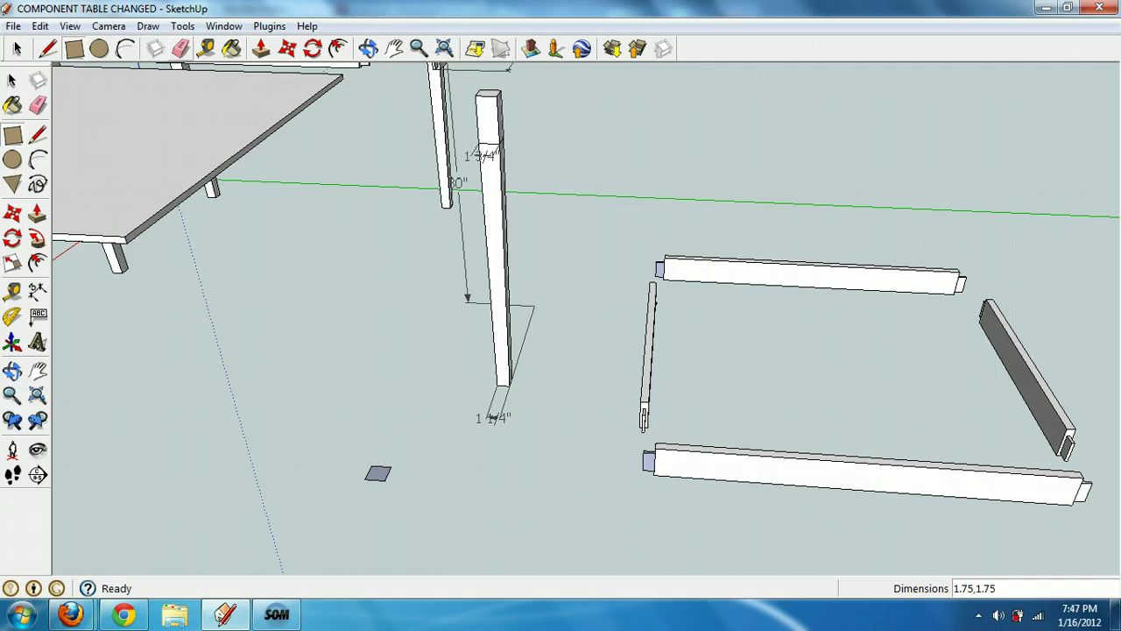
pyautogui.click(206, 48)
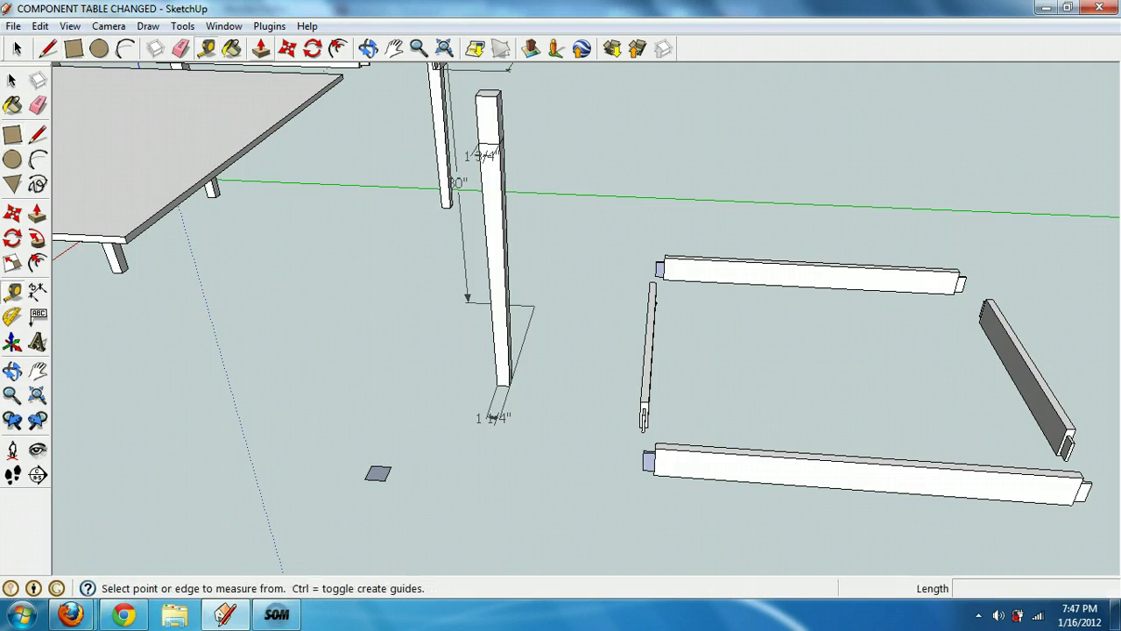
pyautogui.click(500, 91)
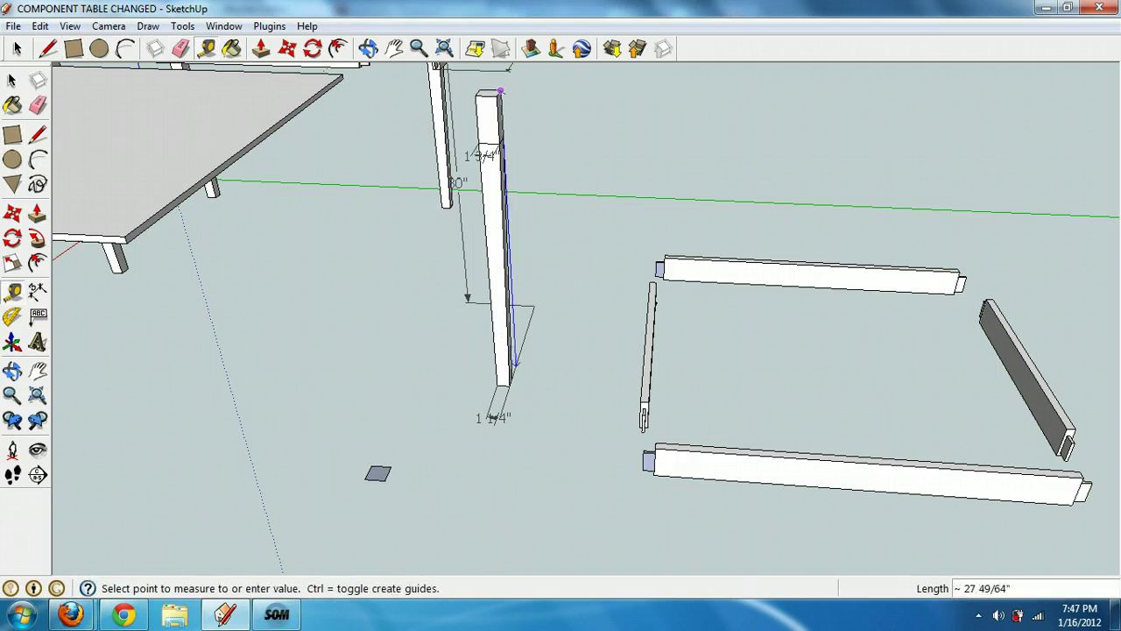
pyautogui.scroll(2, 508, 369)
pyautogui.scroll(2, 508, 369)
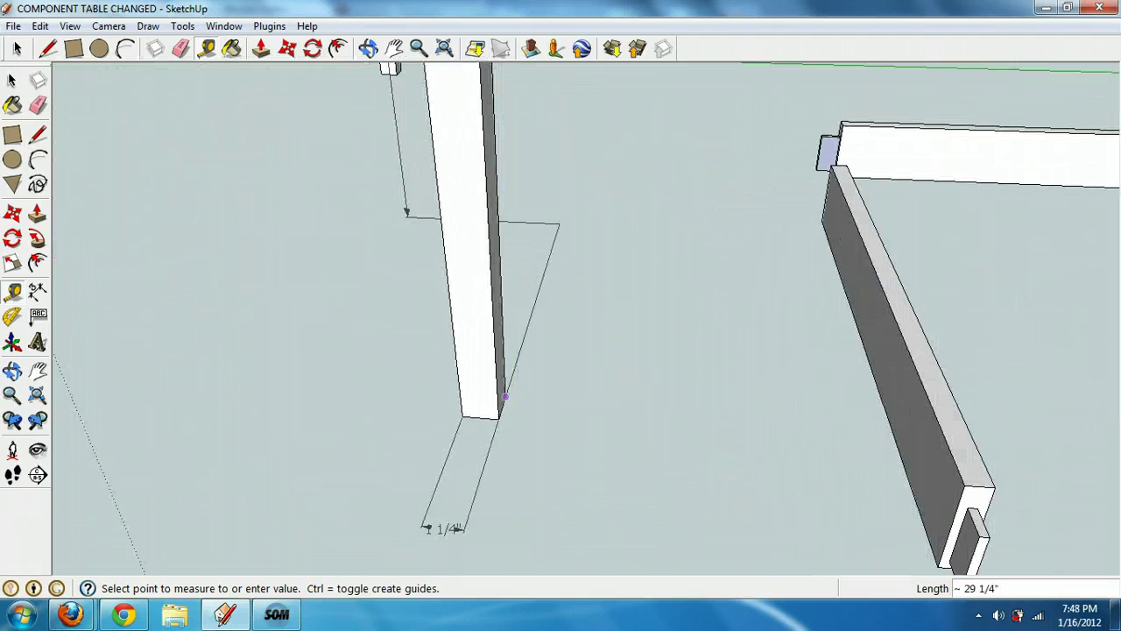
pyautogui.scroll(-4, 504, 399)
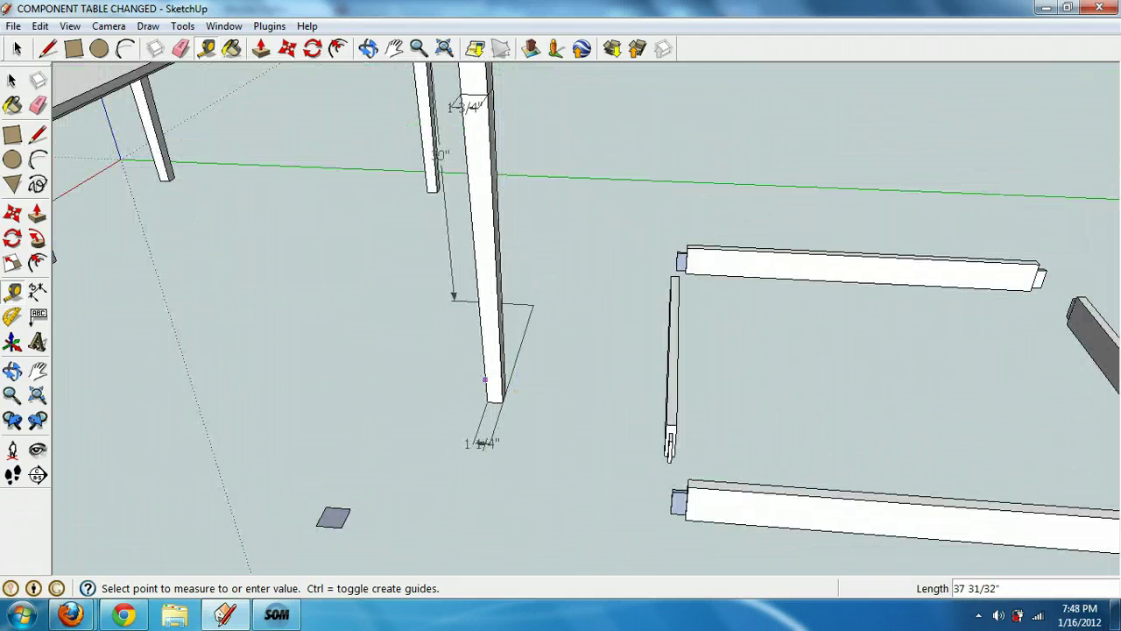
# Step: Extrude the square upward 29.25 inches to form a new leg
pyautogui.press('p')
pyautogui.moveTo(334, 518); pyautogui.dragTo(317, 435)
pyautogui.write('29.25')
pyautogui.press('Return')
# Step: Examine the original mortised leg and the new leg from the opposite side, comparing their faces and position
pyautogui.scroll(-3, 368, 188)
pyautogui.click(394, 48)
pyautogui.moveTo(387, 162); pyautogui.dragTo(377, 294)
pyautogui.scroll(4, 376, 293)
pyautogui.click(369, 48)
pyautogui.moveTo(490, 245); pyautogui.dragTo(192, 210)
pyautogui.moveTo(367, 333); pyautogui.dragTo(333, 338)
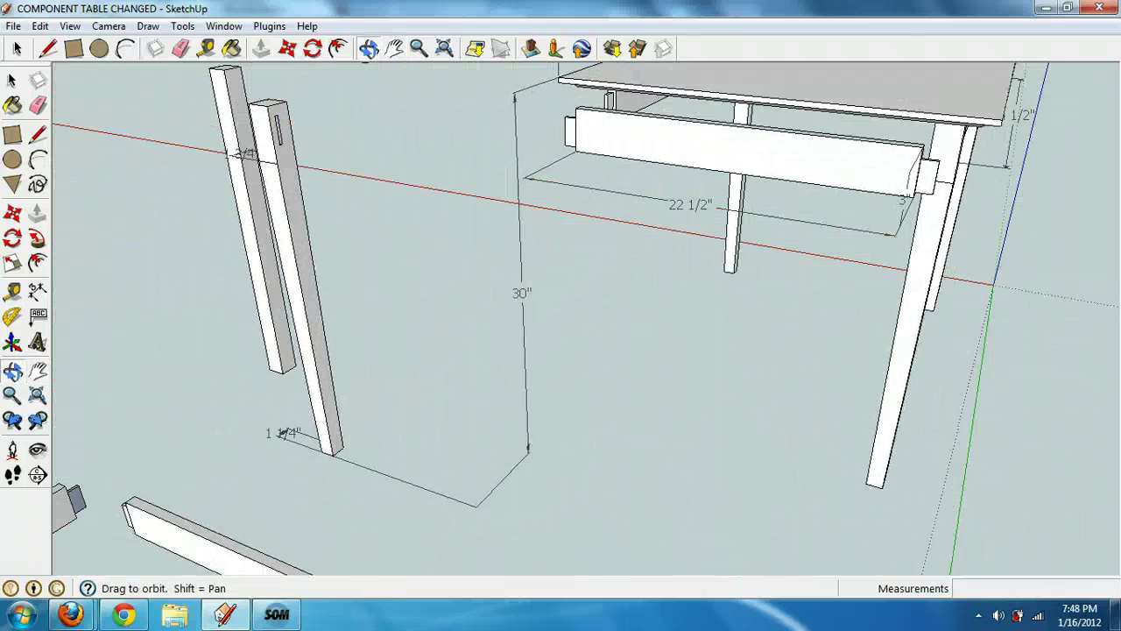
pyautogui.moveTo(560, 263); pyautogui.dragTo(236, 224)
pyautogui.moveTo(771, 272); pyautogui.dragTo(228, 350)
pyautogui.scroll(4, 578, 280)
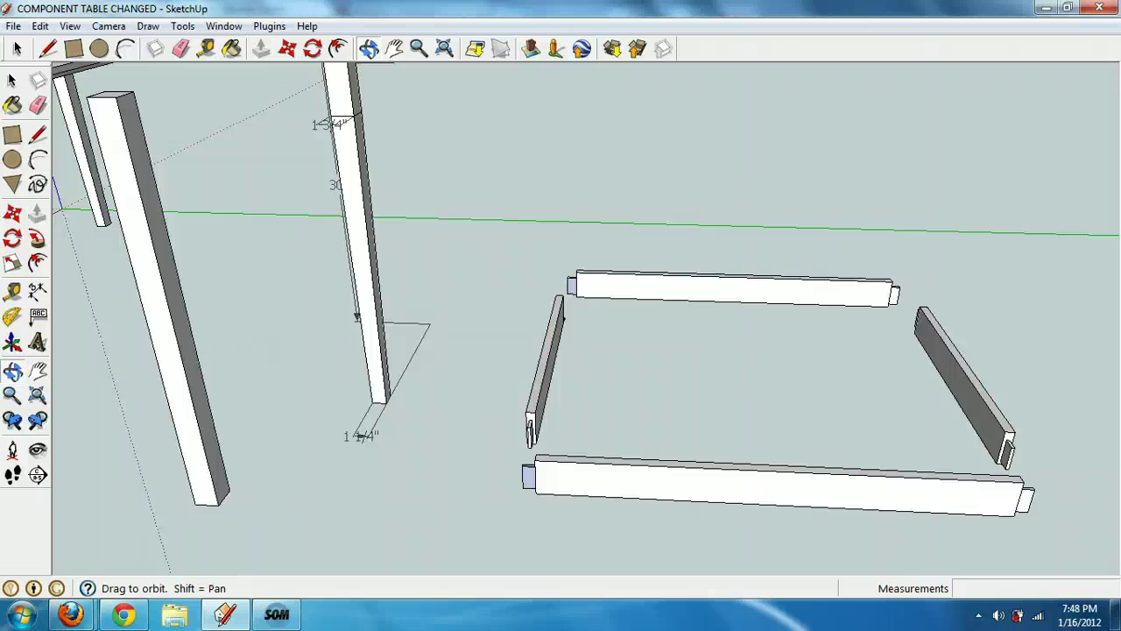
# Step: Mark a guide point 4 inches below the upper corner along the new leg's front edge
pyautogui.click(395, 48)
pyautogui.moveTo(412, 202); pyautogui.dragTo(489, 217)
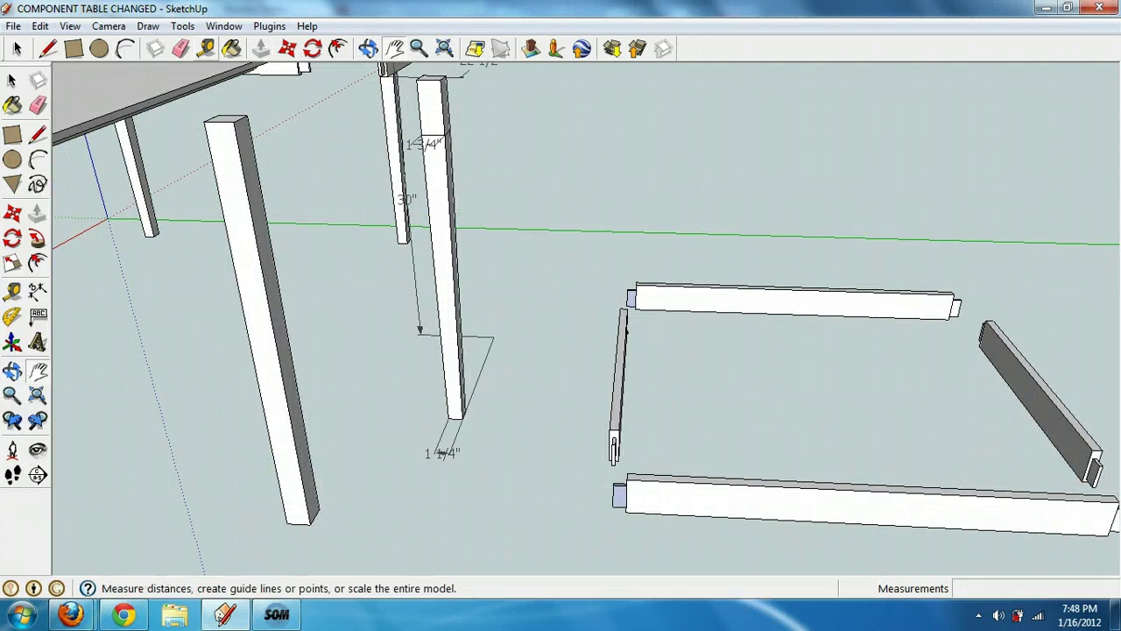
pyautogui.click(206, 48)
pyautogui.click(233, 121)
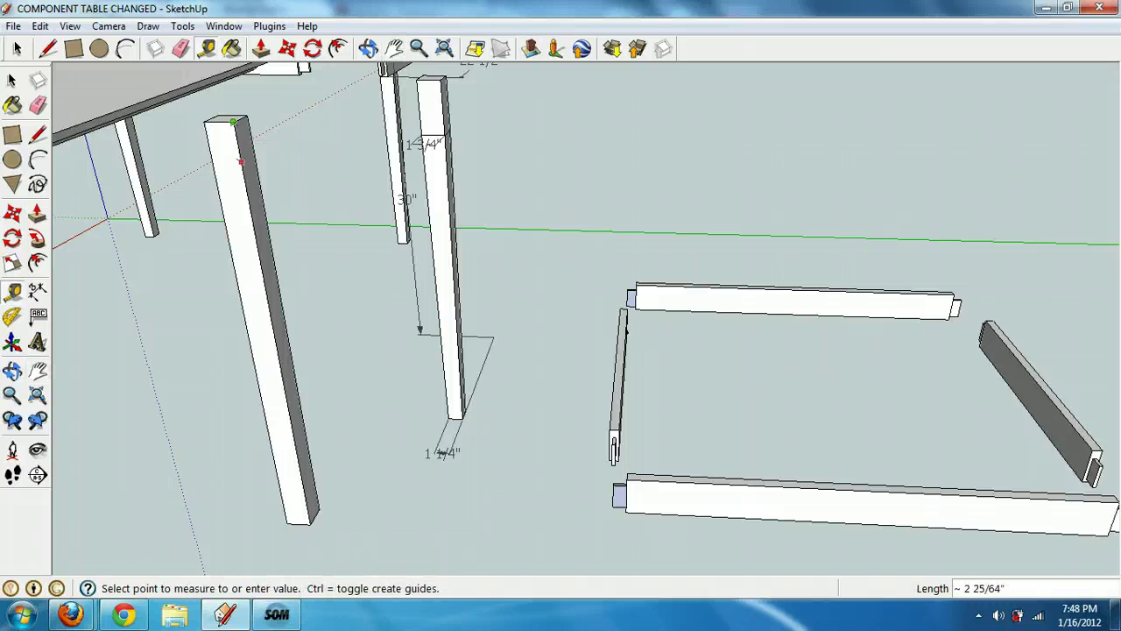
pyautogui.write('4')
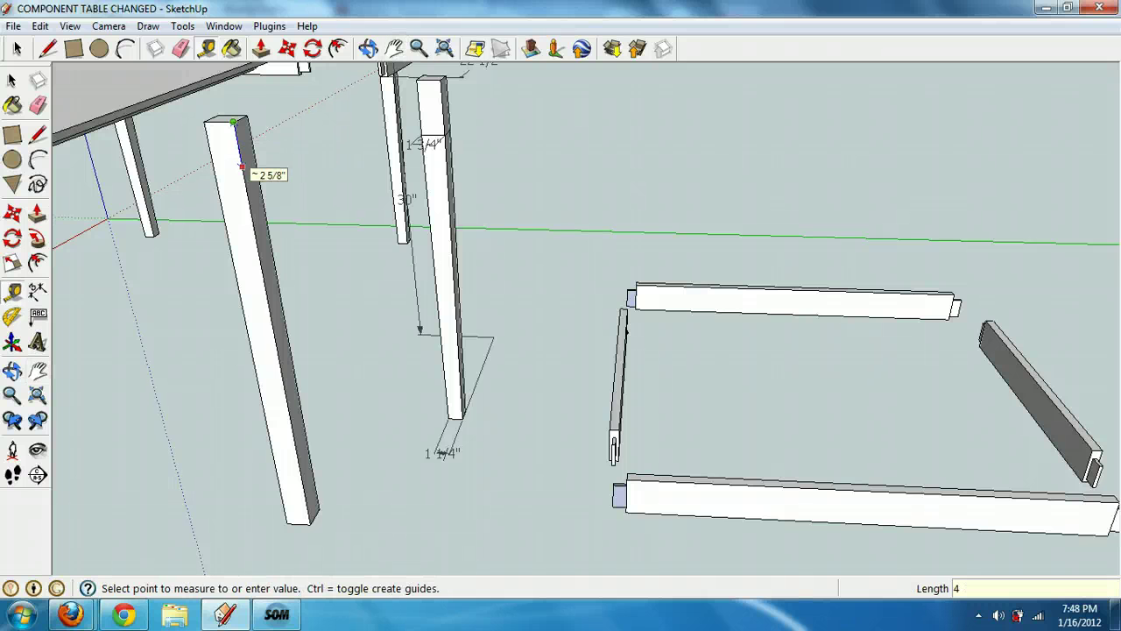
pyautogui.press('Return')
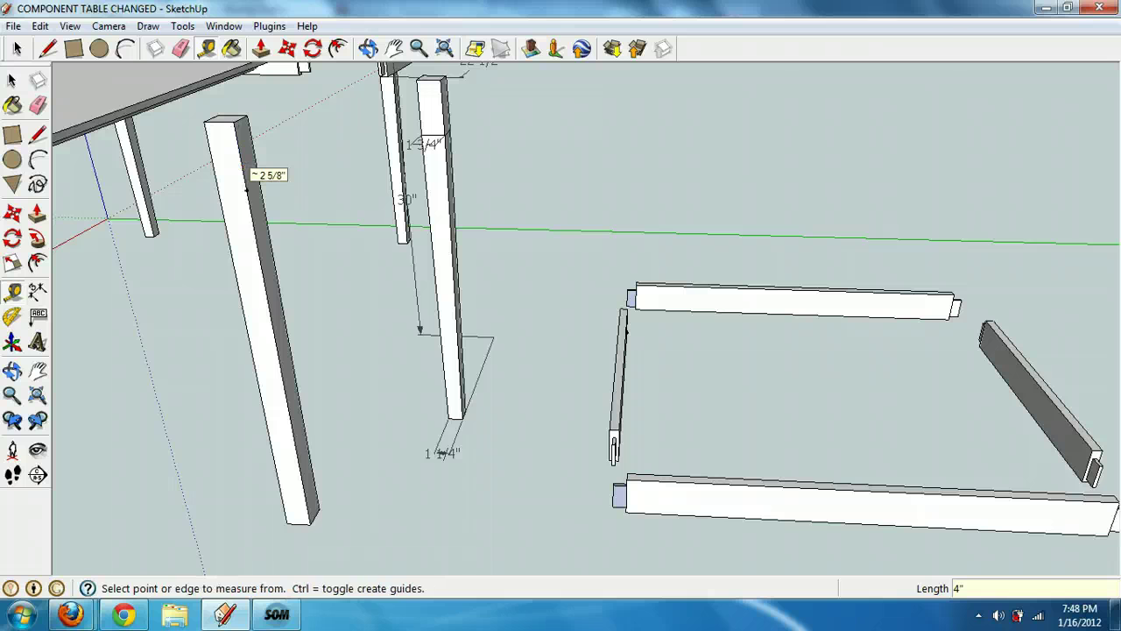
# Step: Draw lines from the 4-inch mark across the new leg's front face, 1 3/4 inches long, and across its adjacent side face
pyautogui.press('space')
pyautogui.press('l')
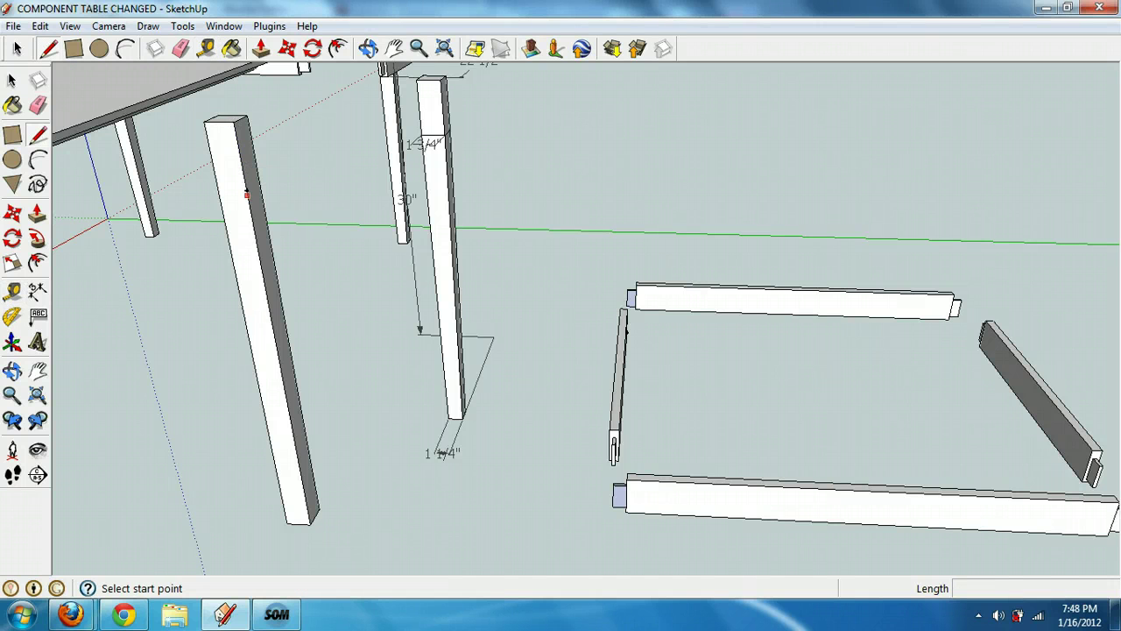
pyautogui.click(246, 190)
pyautogui.write('1 3/4')
pyautogui.press('Return')
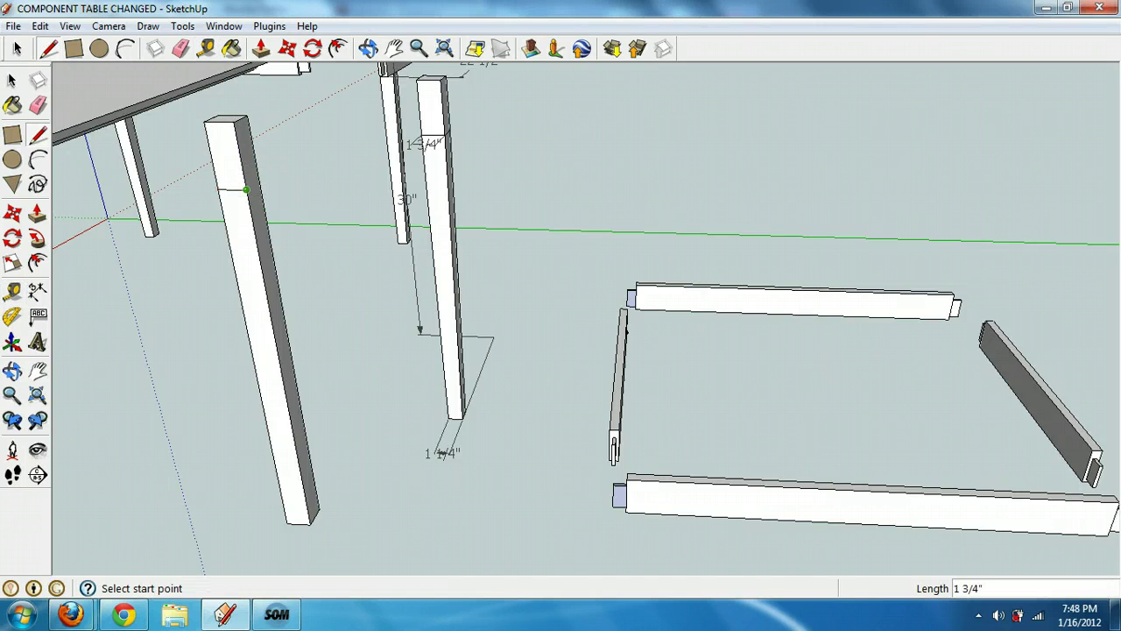
pyautogui.click(246, 190)
pyautogui.click(259, 182)
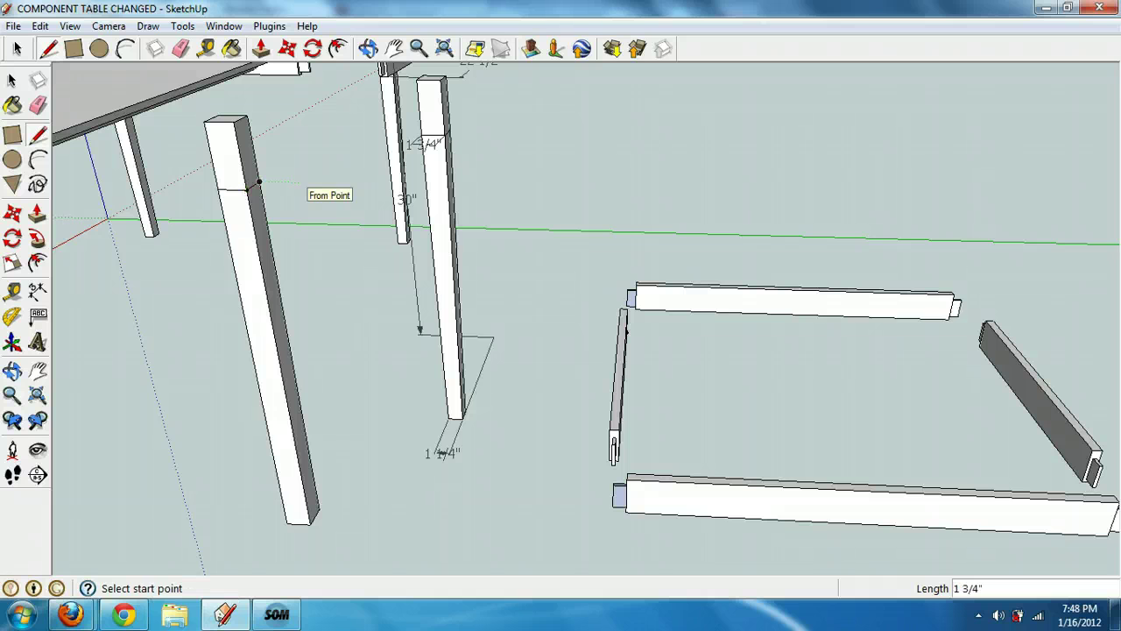
# Step: Taper the new leg by moving the lower edges of its front and side faces inward 0.5 inch
pyautogui.click(368, 49)
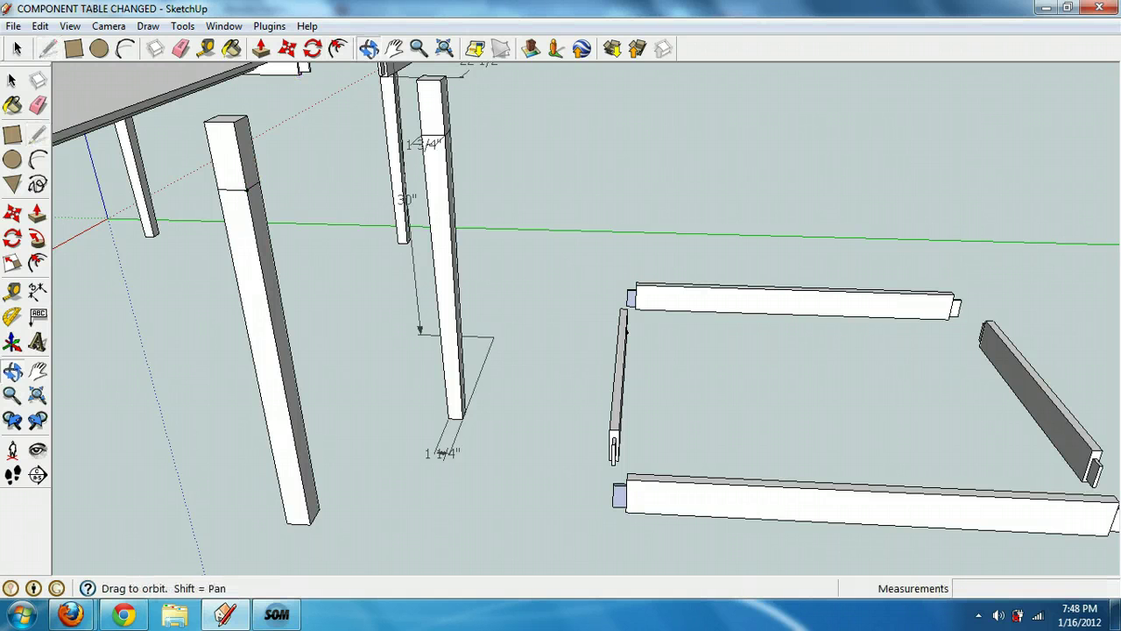
pyautogui.moveTo(508, 350); pyautogui.dragTo(511, 298)
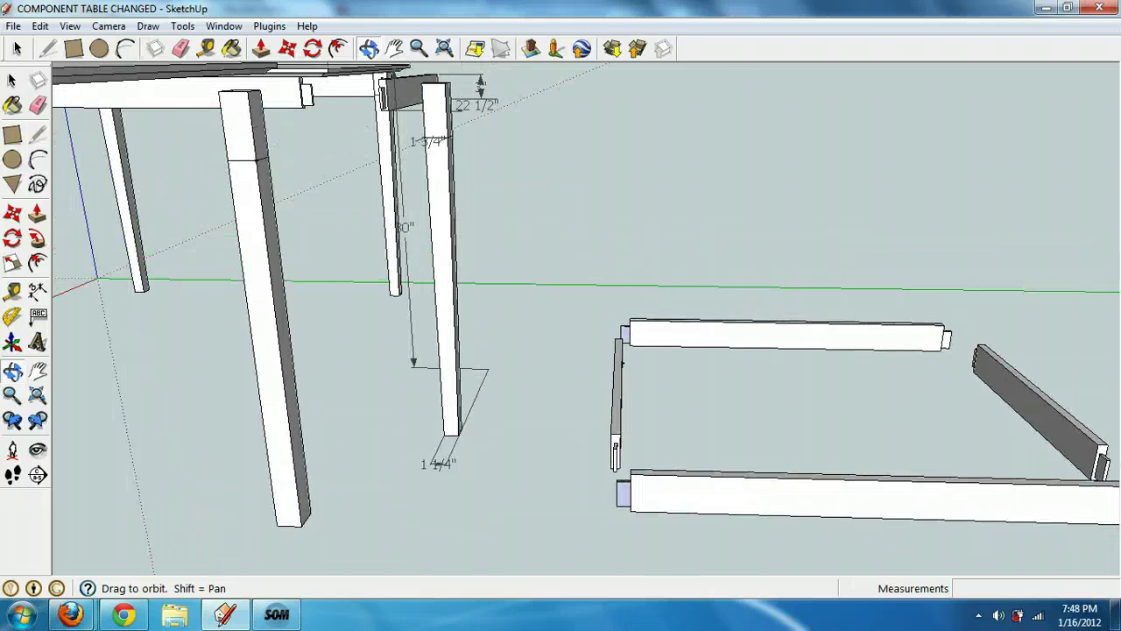
pyautogui.scroll(3, 328, 501)
pyautogui.moveTo(328, 501); pyautogui.dragTo(321, 478)
pyautogui.scroll(4, 320, 486)
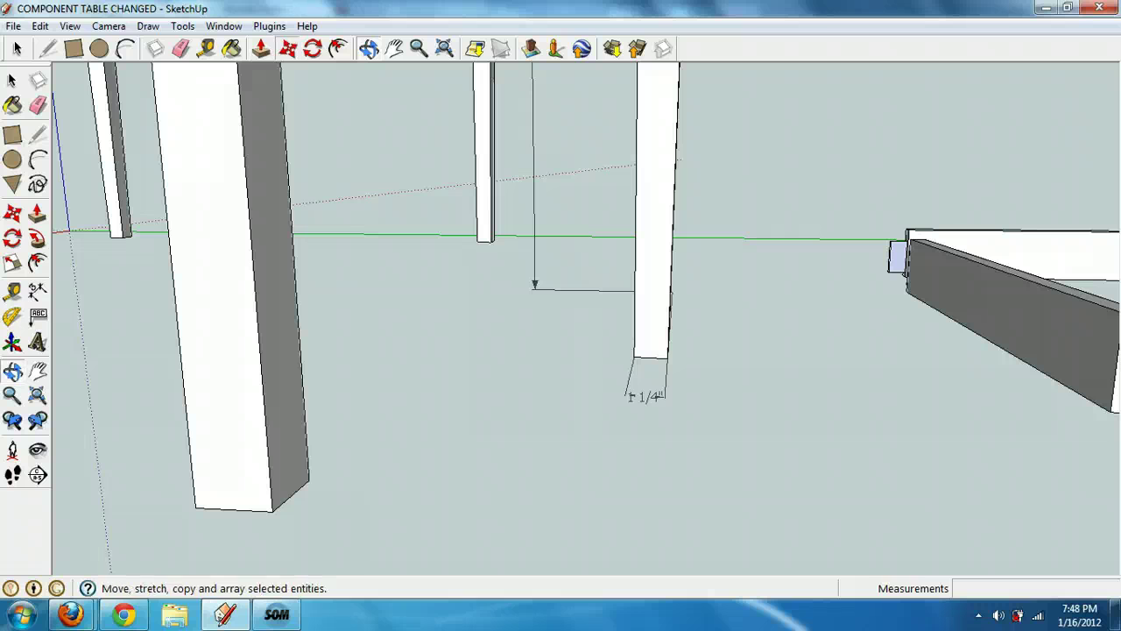
pyautogui.click(288, 48)
pyautogui.click(226, 509)
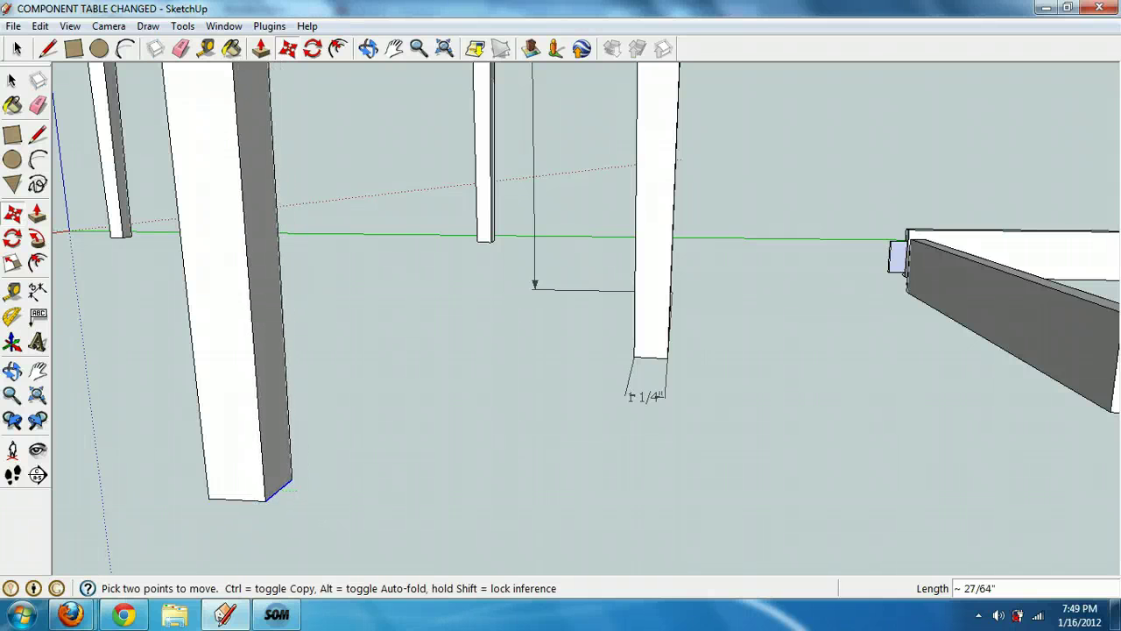
pyautogui.write('.5')
pyautogui.press('Return')
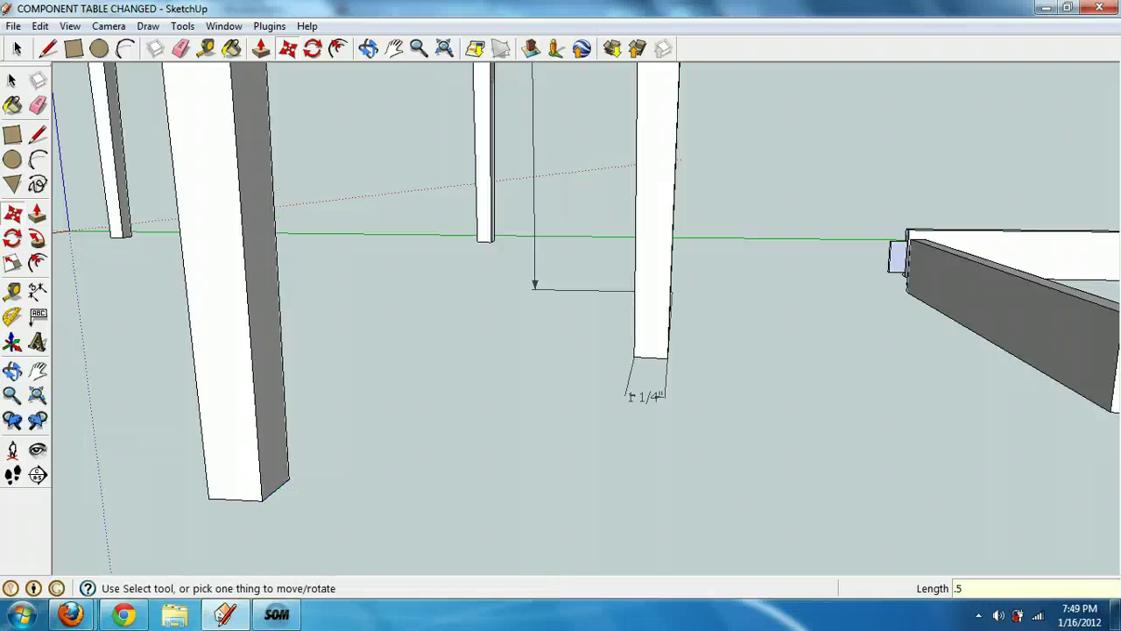
# Step: Make the new tapered leg a component named Leg 5 with its gluing alignment set to Horizontal
pyautogui.scroll(-3, 329, 273)
pyautogui.moveTo(455, 78)
pyautogui.keyDown('shift'); pyautogui.mouseDown(button='middle')
pyautogui.moveTo(456, 342)
pyautogui.moveTo(442, 352)
pyautogui.mouseUp(button='middle'); pyautogui.keyUp('shift')
pyautogui.click(368, 48)
pyautogui.moveTo(386, 245)
pyautogui.mouseDown()
pyautogui.moveTo(648, 280)
pyautogui.moveTo(630, 262)
pyautogui.moveTo(648, 219)
pyautogui.moveTo(587, 254)
pyautogui.moveTo(395, 263)
pyautogui.moveTo(407, 284)
pyautogui.mouseUp()
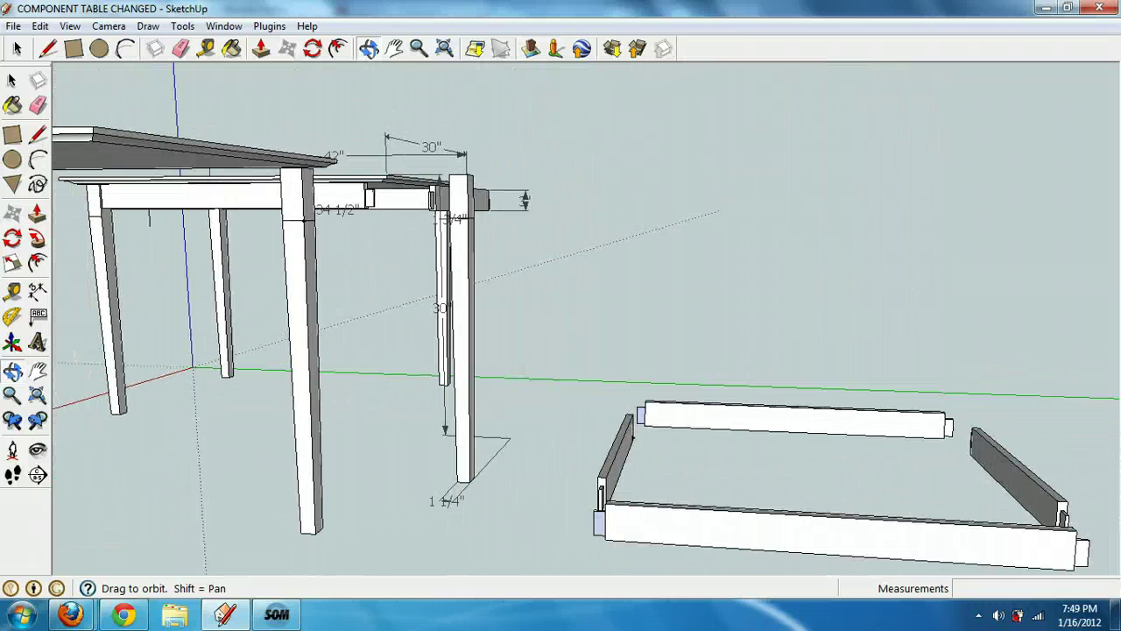
pyautogui.click(17, 48)
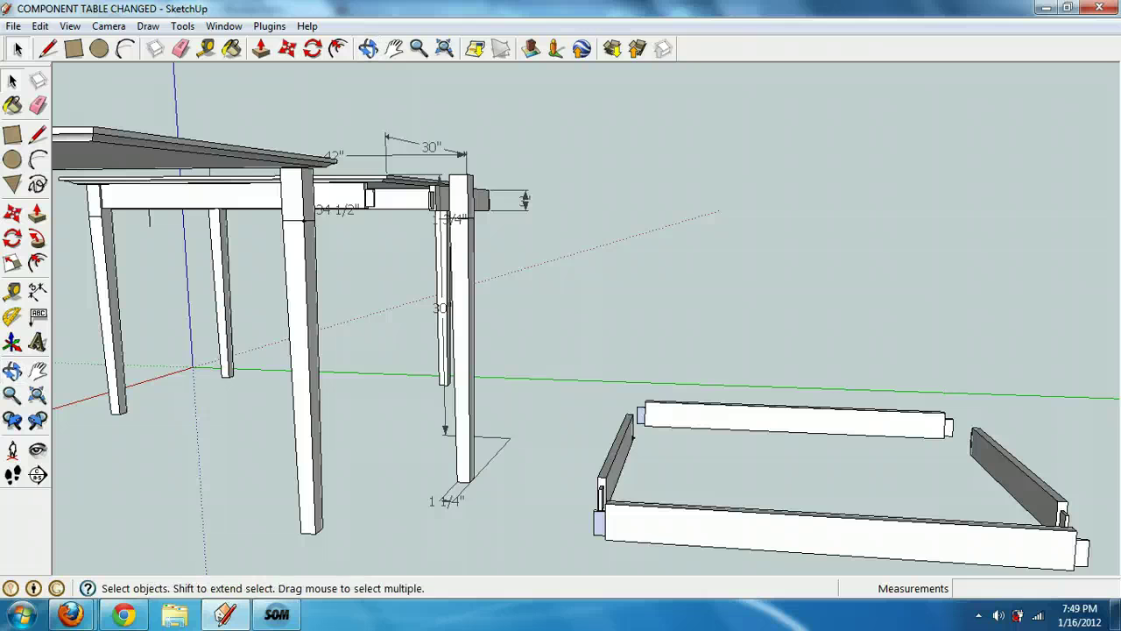
pyautogui.click(302, 368)
pyautogui.rightClick(310, 286)
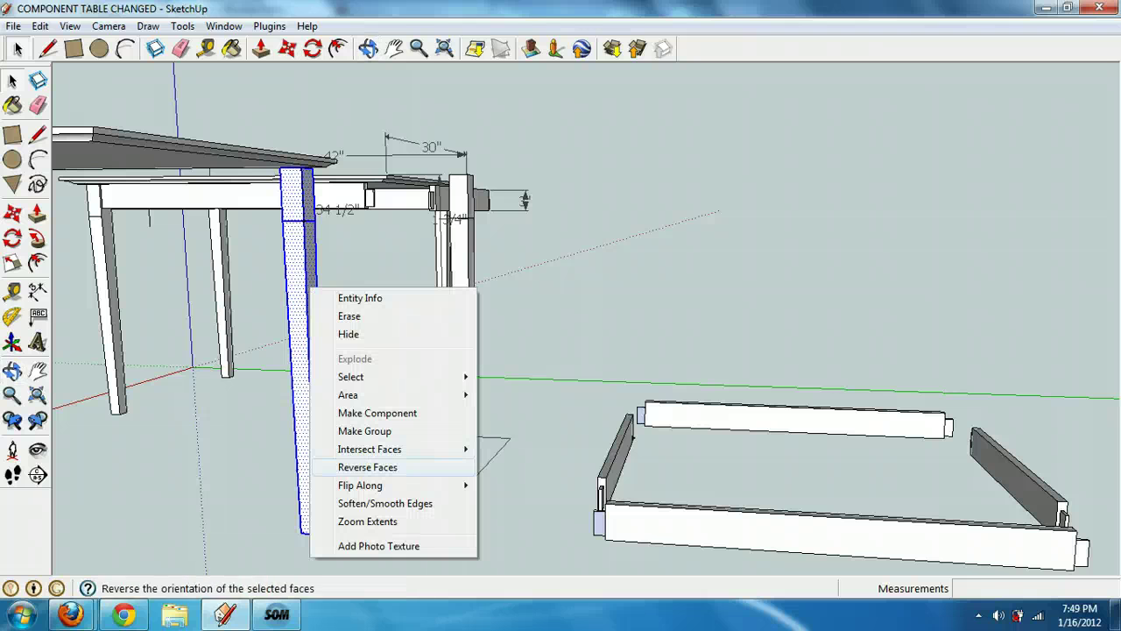
pyautogui.click(378, 412)
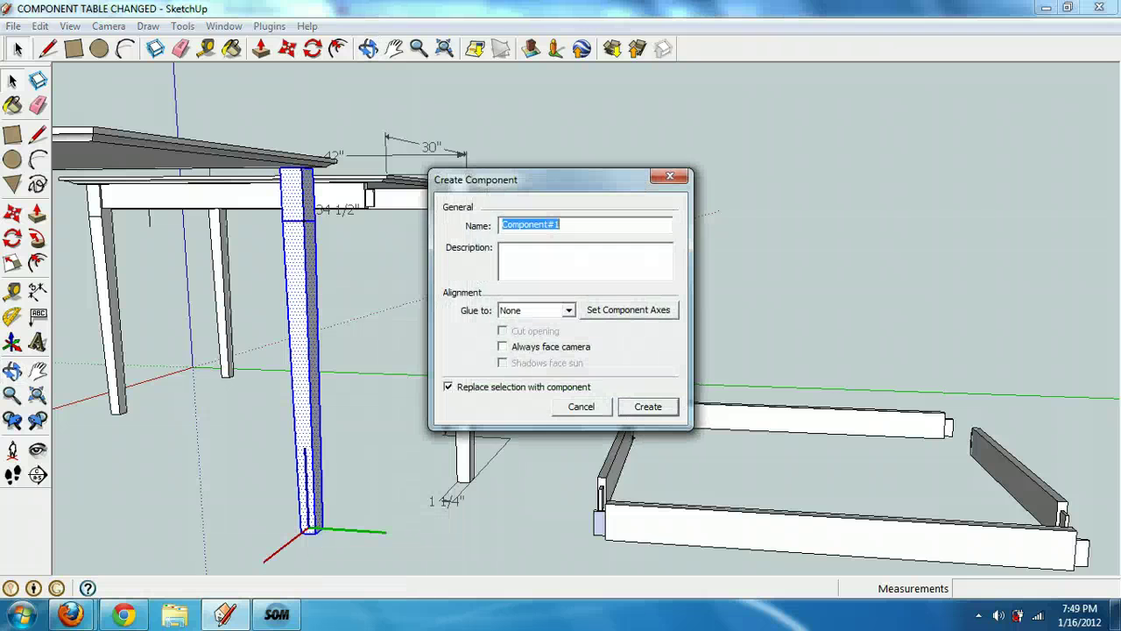
pyautogui.write('Leg 5')
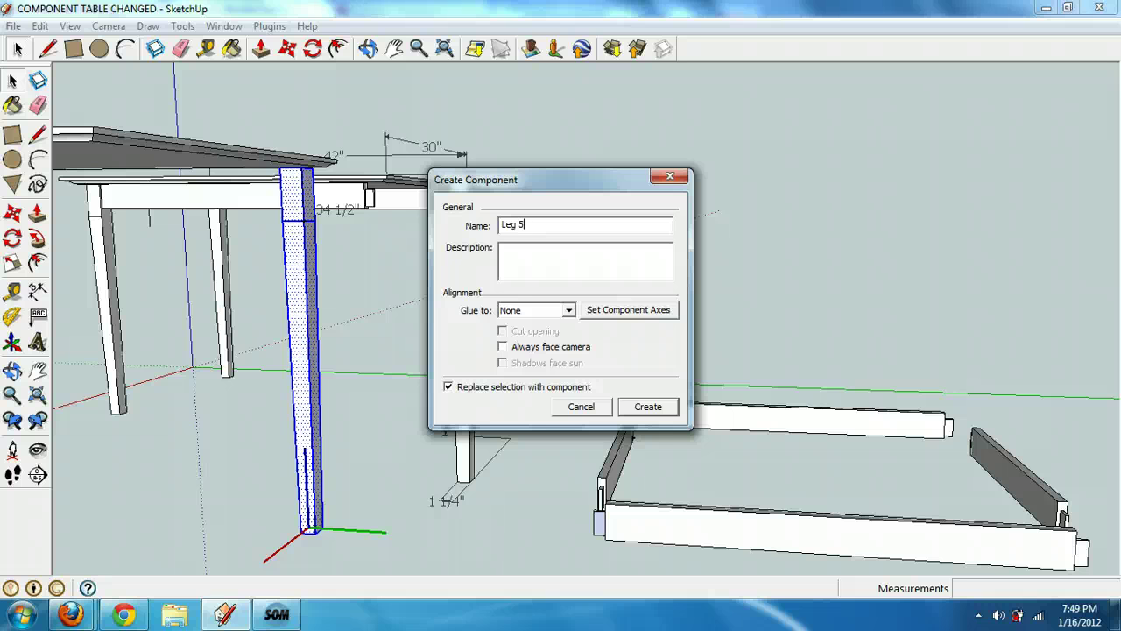
pyautogui.click(569, 310)
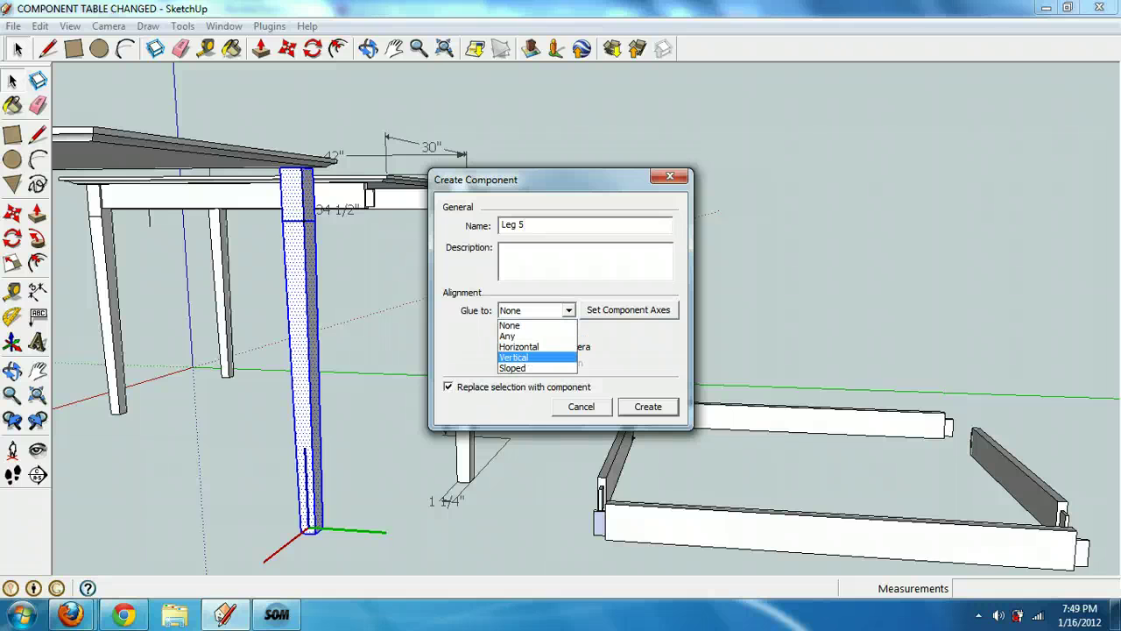
pyautogui.click(520, 347)
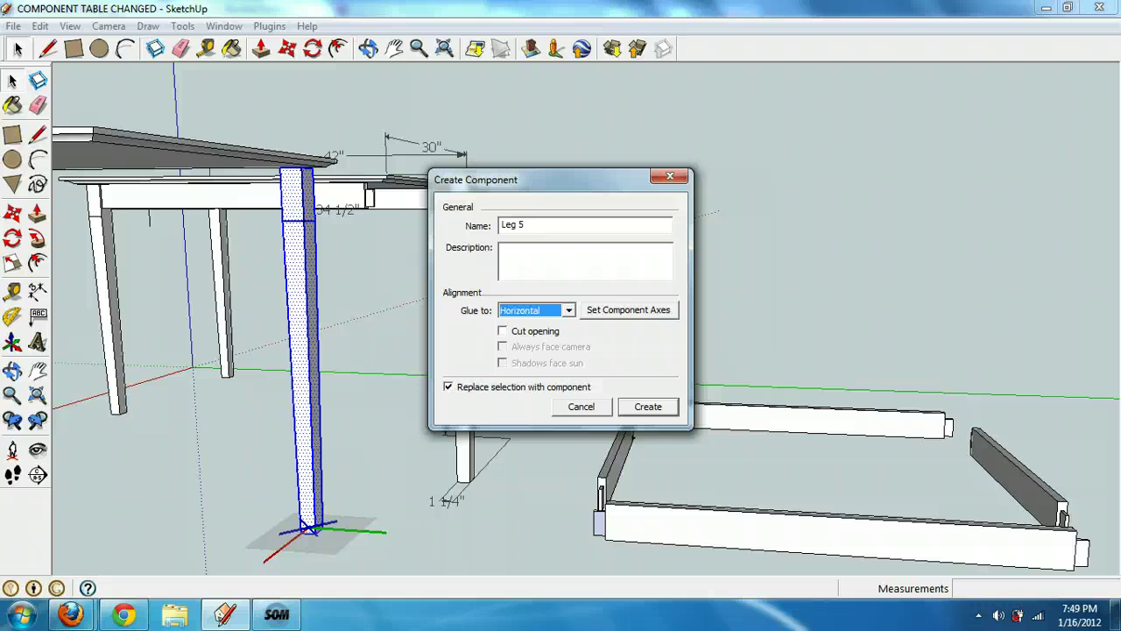
pyautogui.press('Return')
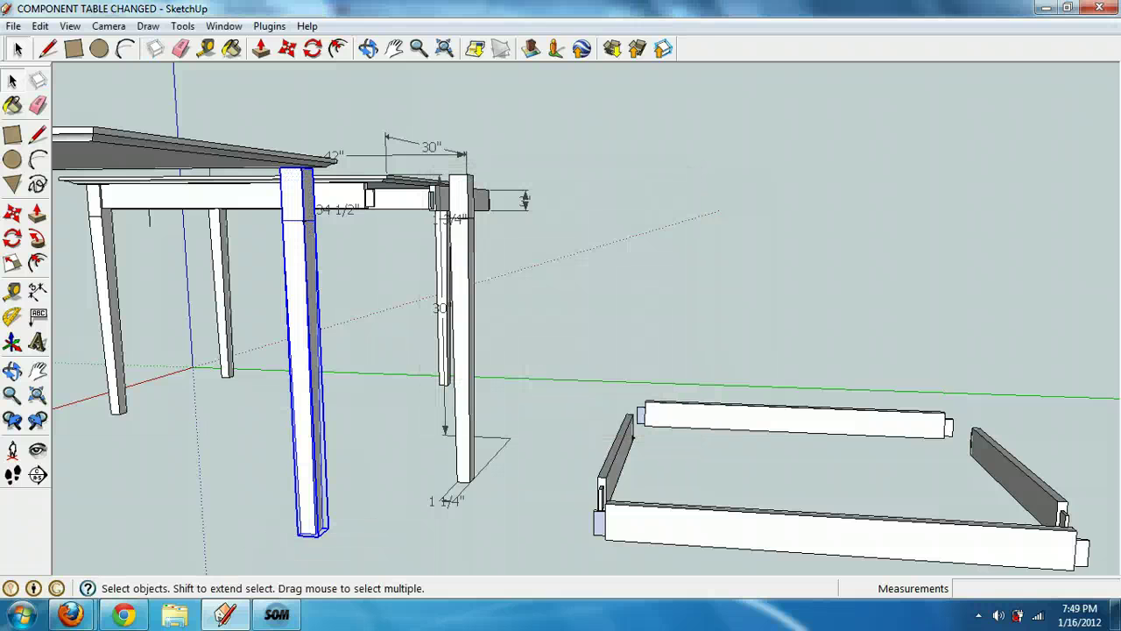
# Step: Move the original mortised leg and the detached 22 1/2-inch apron together about 47 inches back toward the dimensioned table
pyautogui.click(368, 48)
pyautogui.moveTo(385, 176); pyautogui.dragTo(368, 250)
pyautogui.scroll(-2, 538, 297)
pyautogui.moveTo(538, 298); pyautogui.dragTo(500, 310)
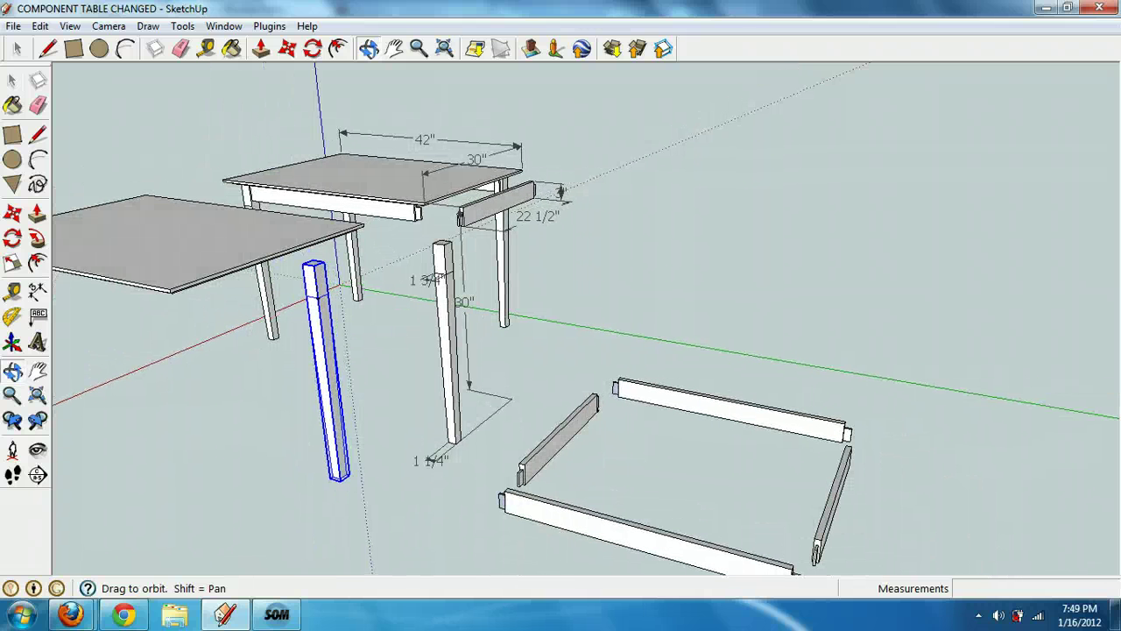
pyautogui.press('space')
pyautogui.click(448, 350)
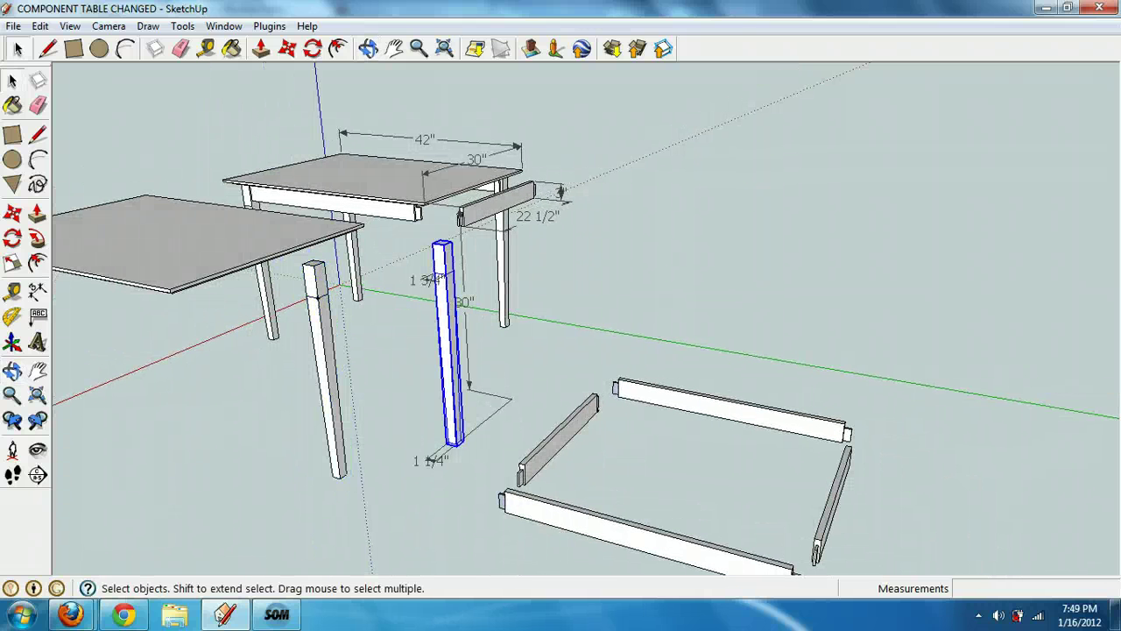
pyautogui.keyDown('shift'); pyautogui.click(499, 203); pyautogui.keyUp('shift')
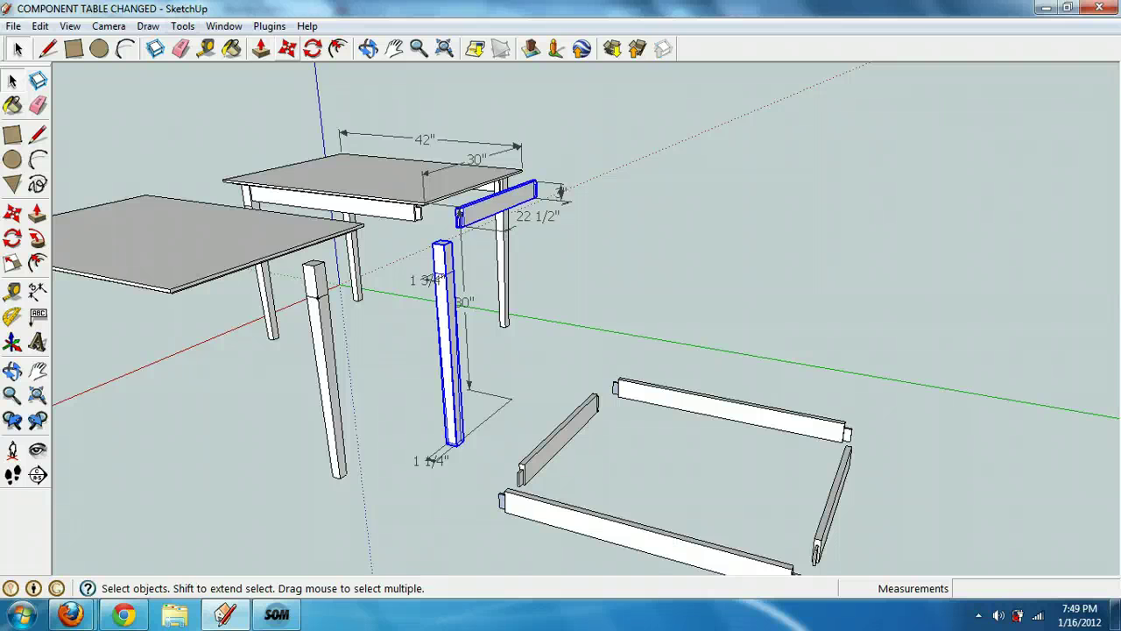
pyautogui.click(287, 49)
pyautogui.click(460, 440)
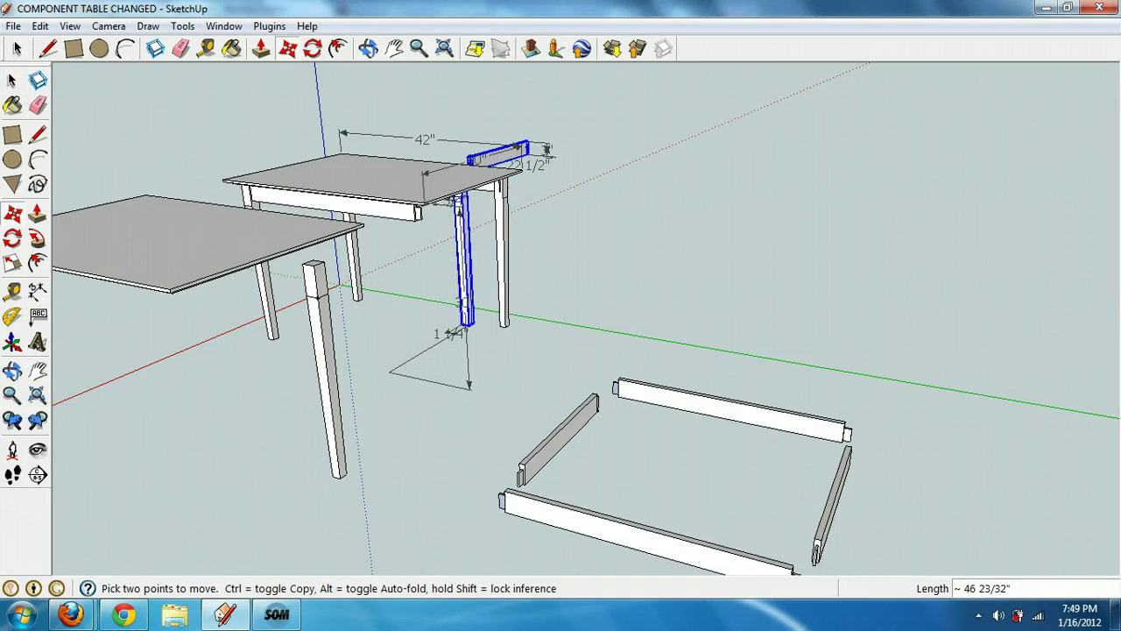
# Step: Move Leg 5 about 61 inches along the green axis toward the separated aprons
pyautogui.press('space')
pyautogui.click(325, 359)
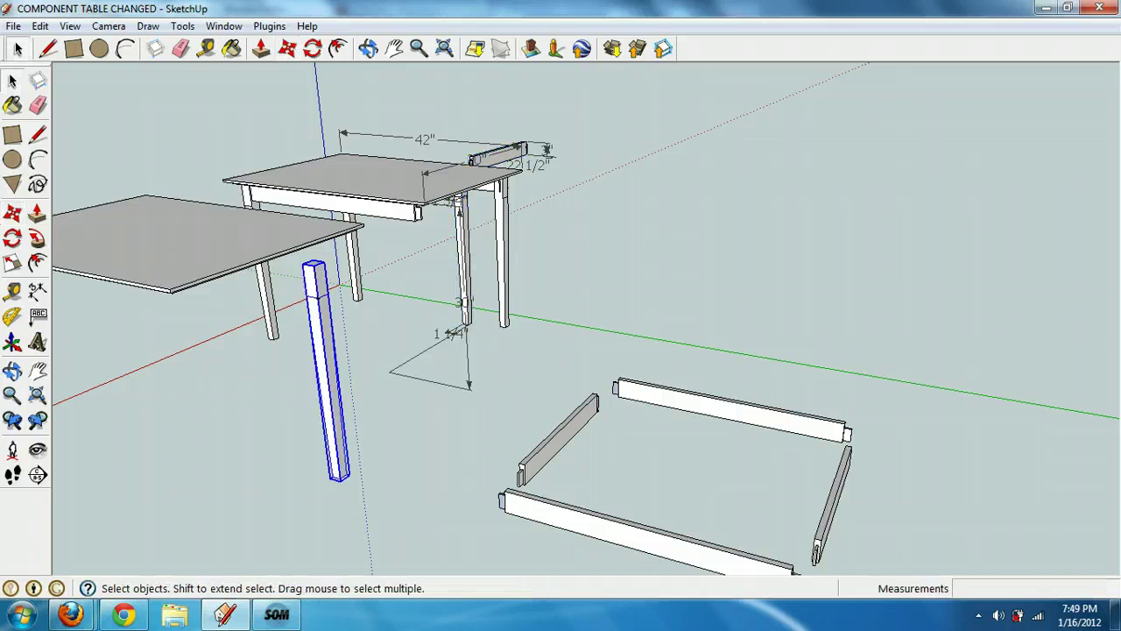
pyautogui.click(368, 48)
pyautogui.click(287, 48)
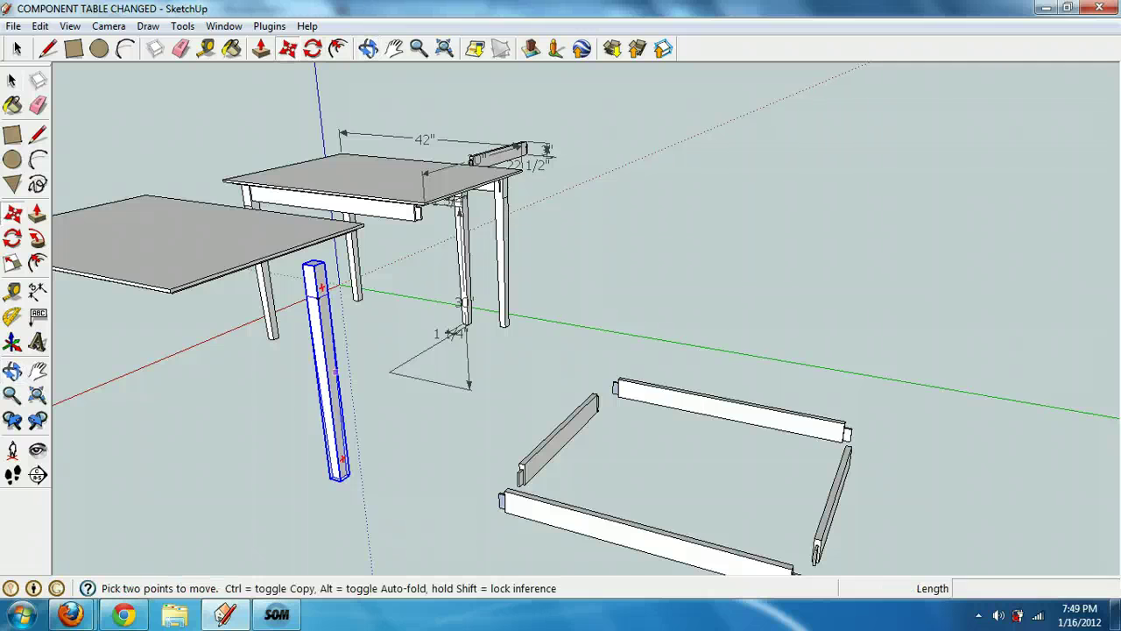
pyautogui.click(317, 296)
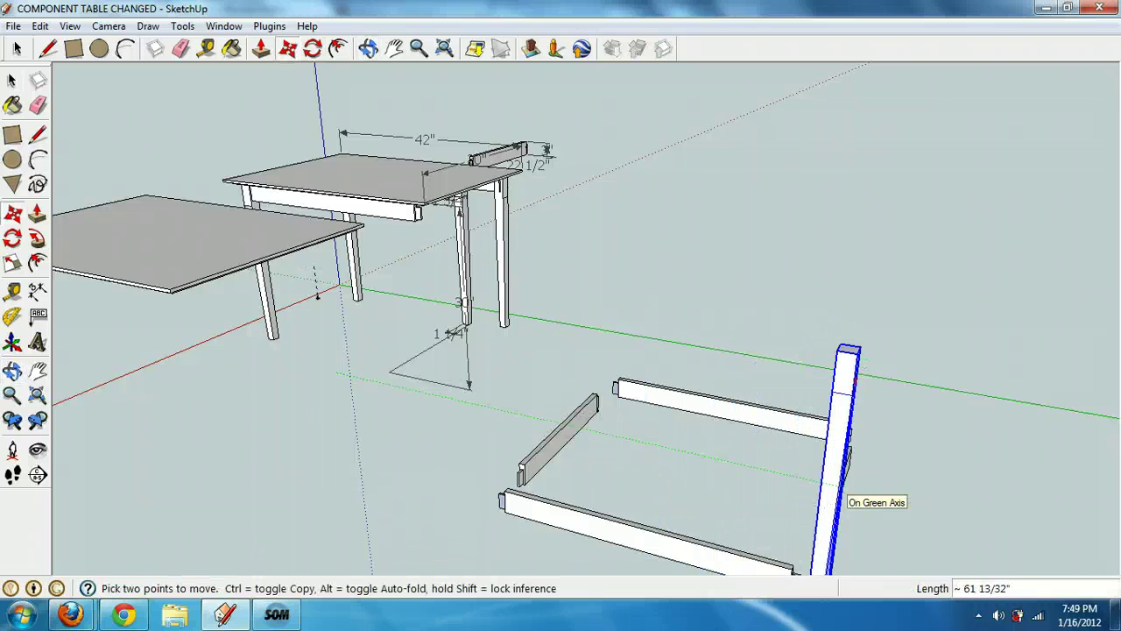
pyautogui.click(837, 485)
# Step: Examine the dimensioned table, its leg joints, and Leg 5's position beside the separated aprons from several angles
pyautogui.click(369, 48)
pyautogui.moveTo(490, 368); pyautogui.dragTo(613, 228)
pyautogui.moveTo(578, 105); pyautogui.dragTo(320, 201)
pyautogui.scroll(2, 411, 246)
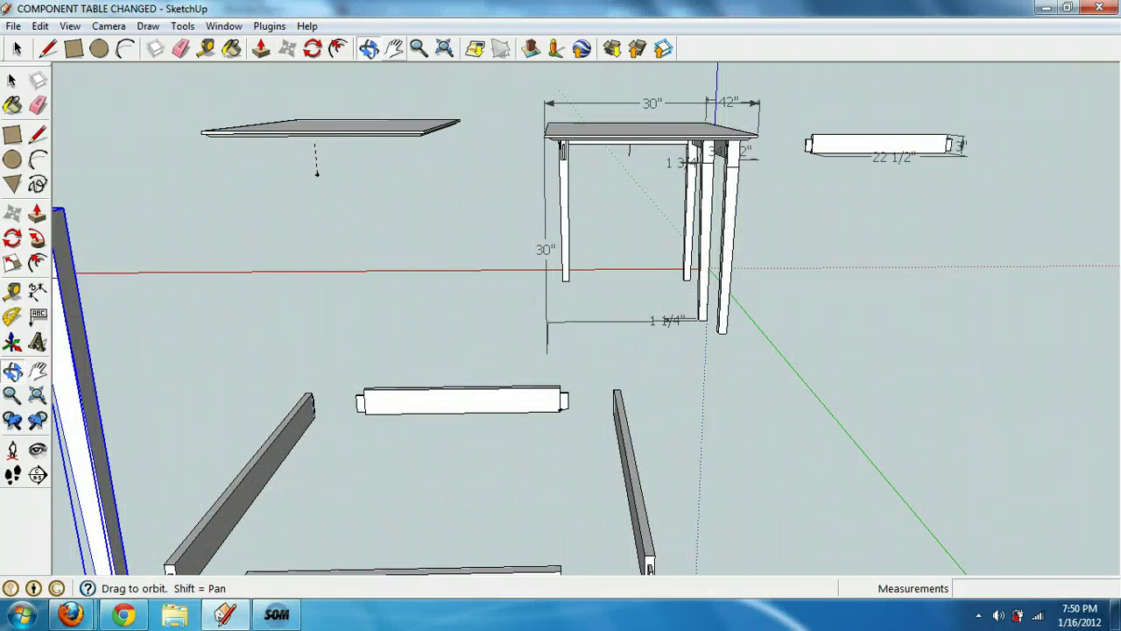
pyautogui.moveTo(491, 272); pyautogui.dragTo(281, 250)
pyautogui.scroll(8, 688, 219)
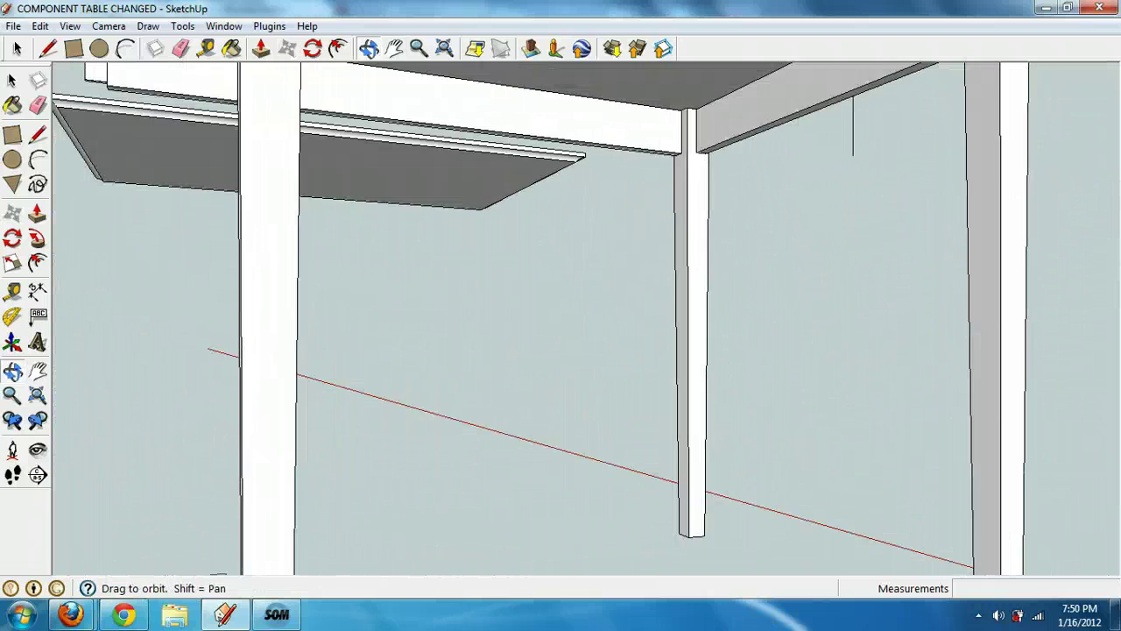
pyautogui.moveTo(688, 237); pyautogui.dragTo(482, 316)
pyautogui.scroll(-6, 481, 298)
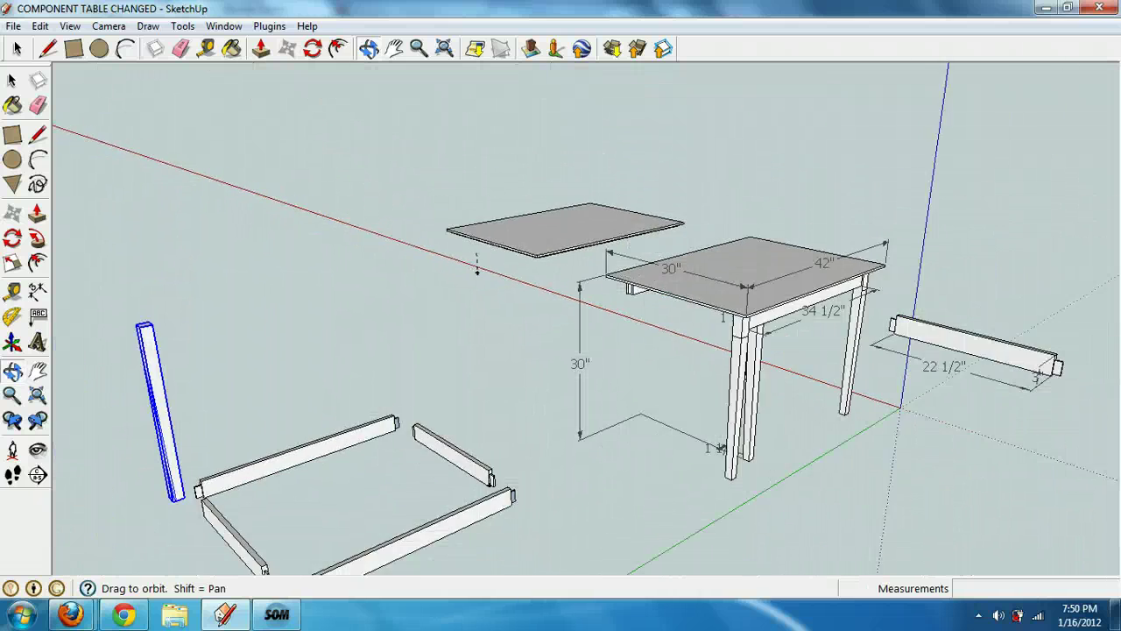
pyautogui.moveTo(377, 438); pyautogui.dragTo(346, 495)
pyautogui.scroll(5, 271, 473)
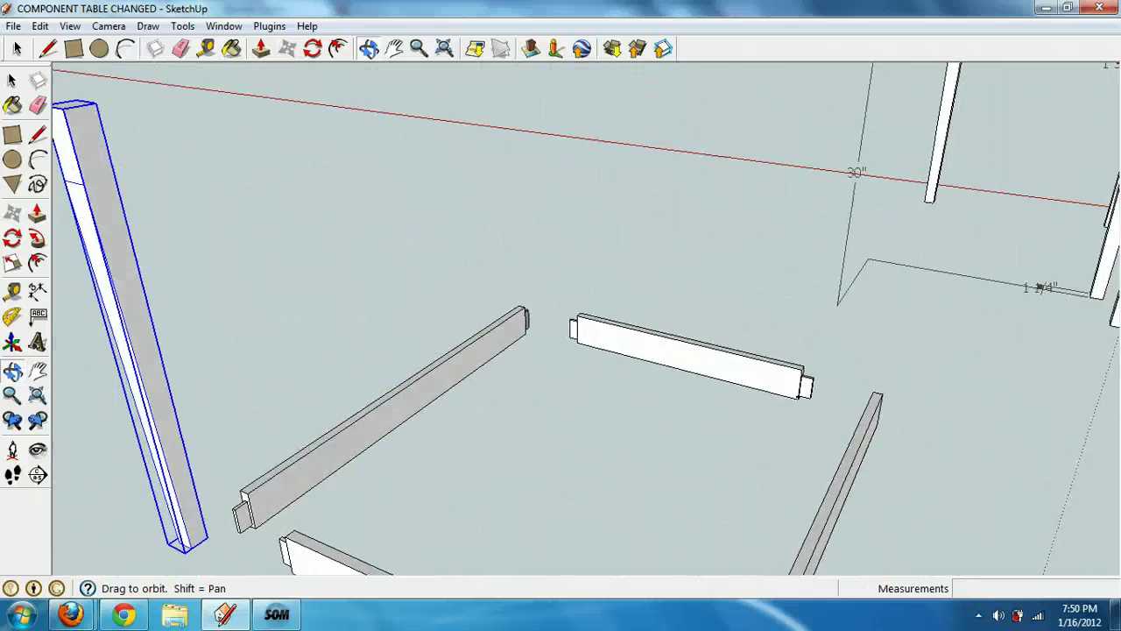
# Step: Shift Leg 5 about 6 1/2 inches farther away from the separated aprons
pyautogui.click(287, 48)
pyautogui.click(295, 530)
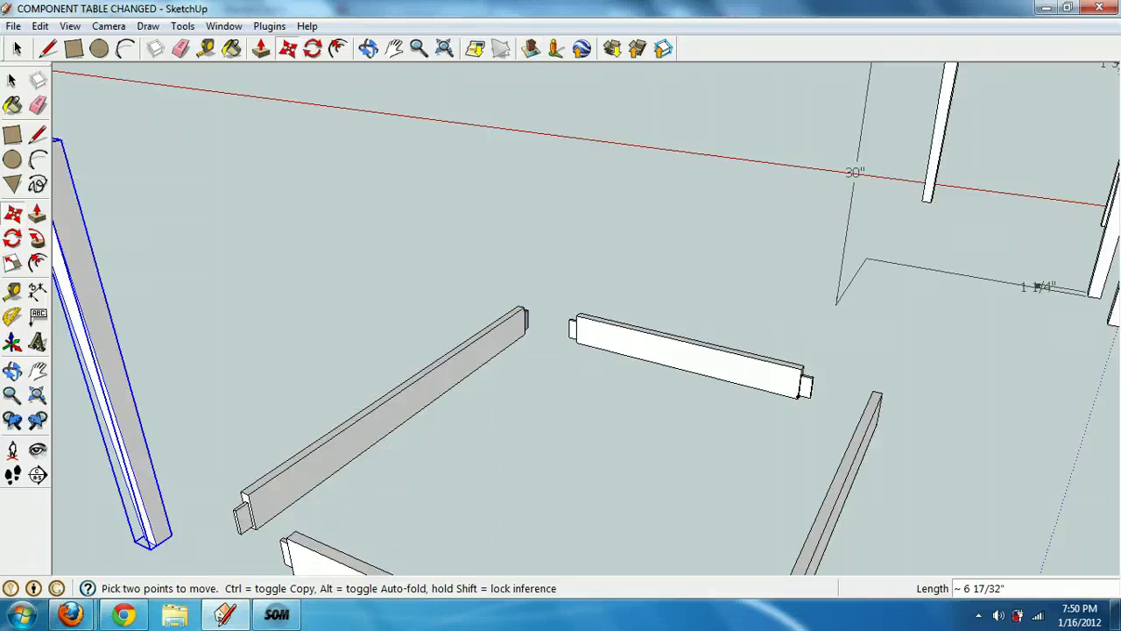
pyautogui.keyDown('shift'); pyautogui.moveTo(153, 545); pyautogui.dragTo(246, 520, button='middle'); pyautogui.keyUp('shift')
# Step: Move the near short apron up to Leg 5, placing its tenon end at the upper end of the leg
pyautogui.press('space')
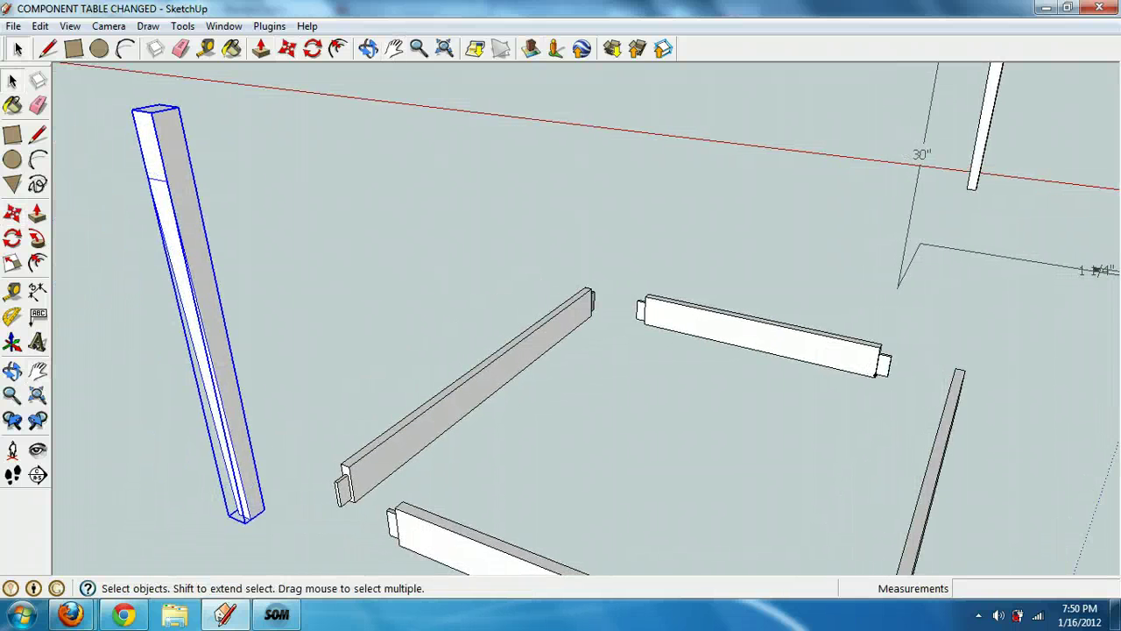
pyautogui.click(415, 531)
pyautogui.click(288, 48)
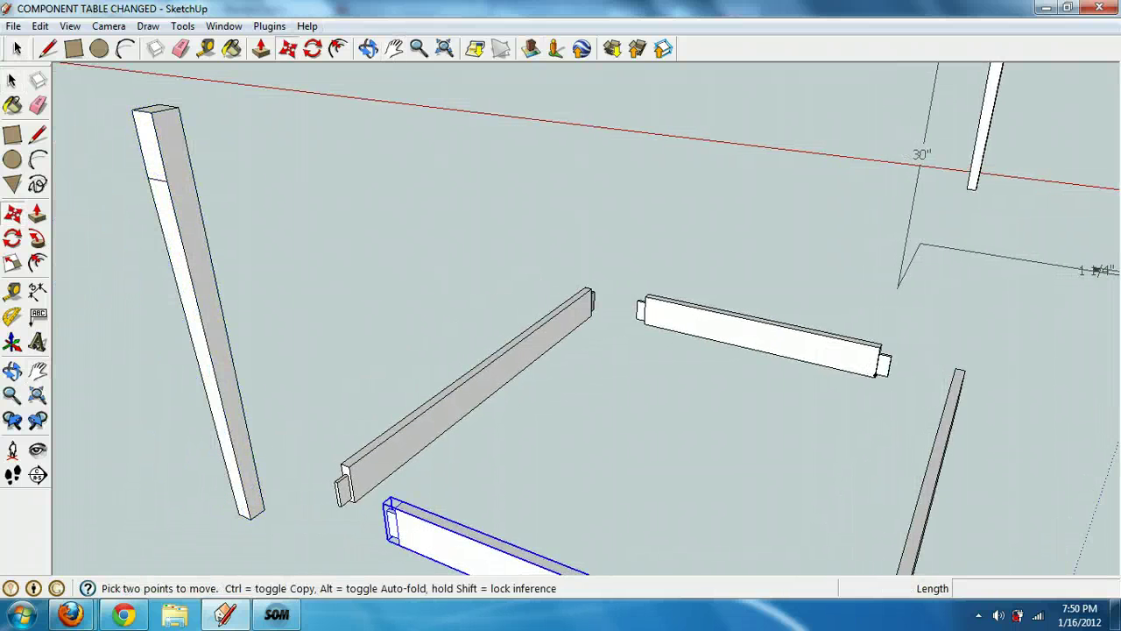
pyautogui.scroll(3, 394, 507)
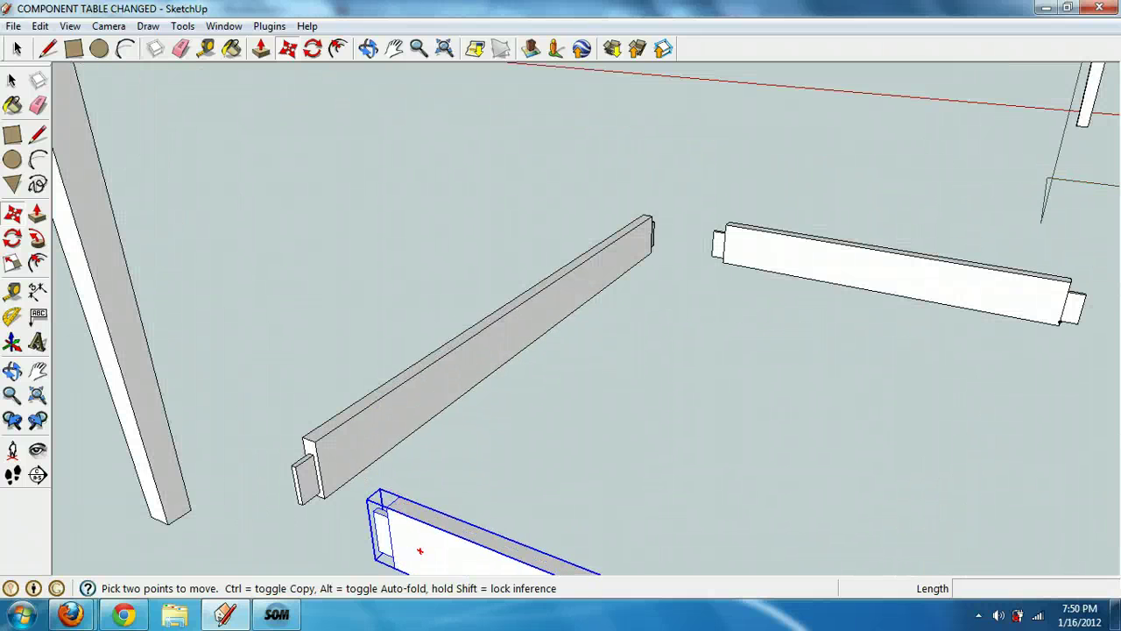
pyautogui.scroll(-2, 420, 550)
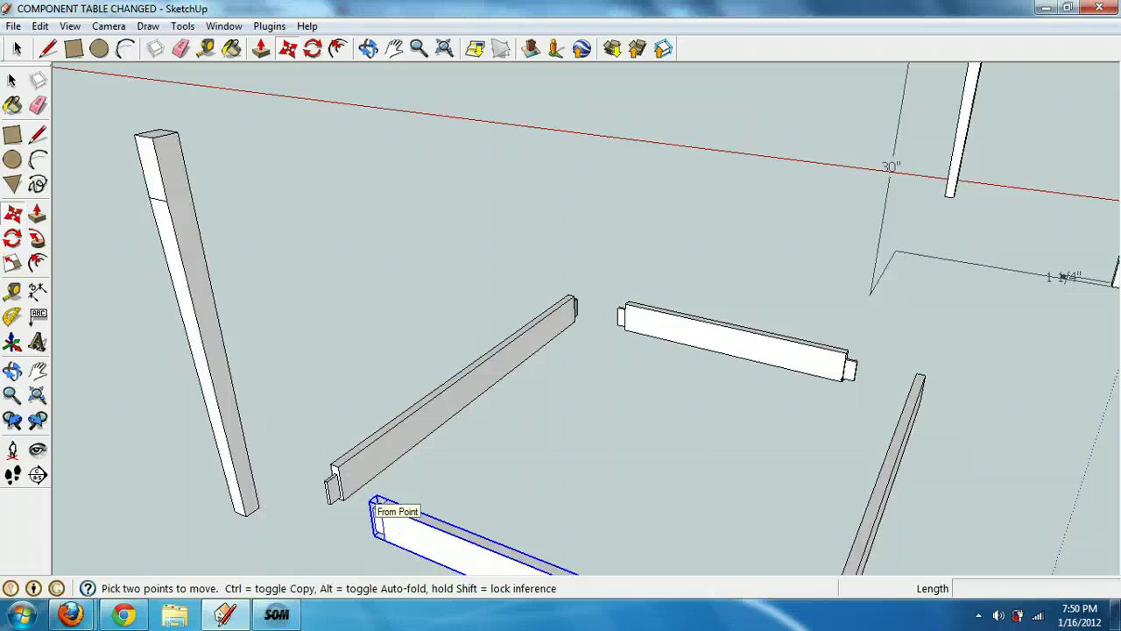
pyautogui.click(377, 505)
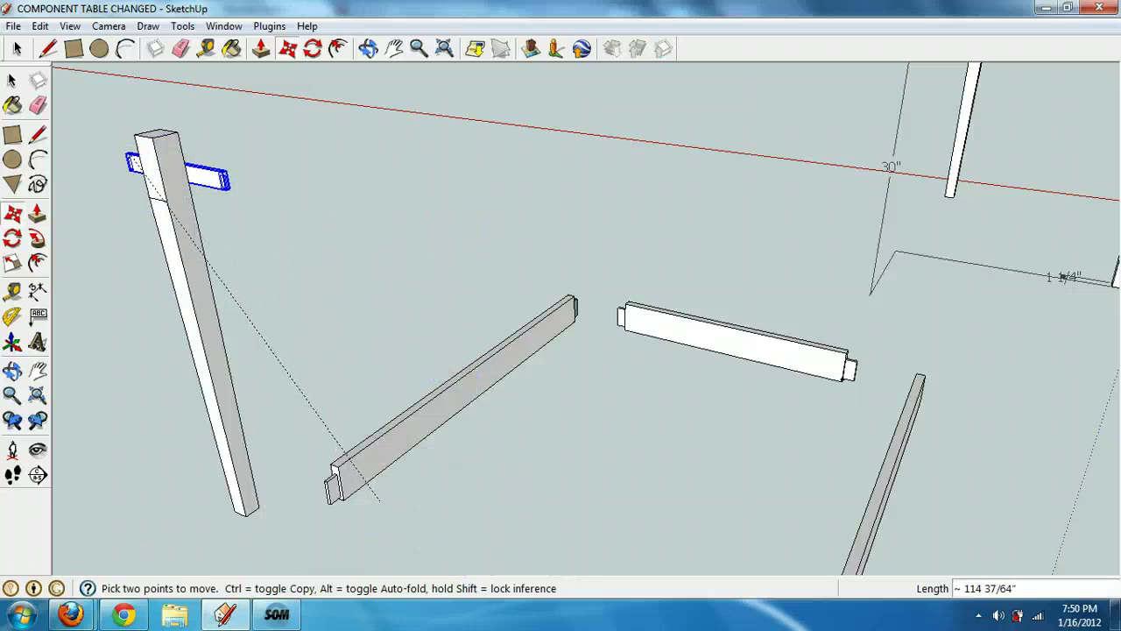
pyautogui.click(151, 139)
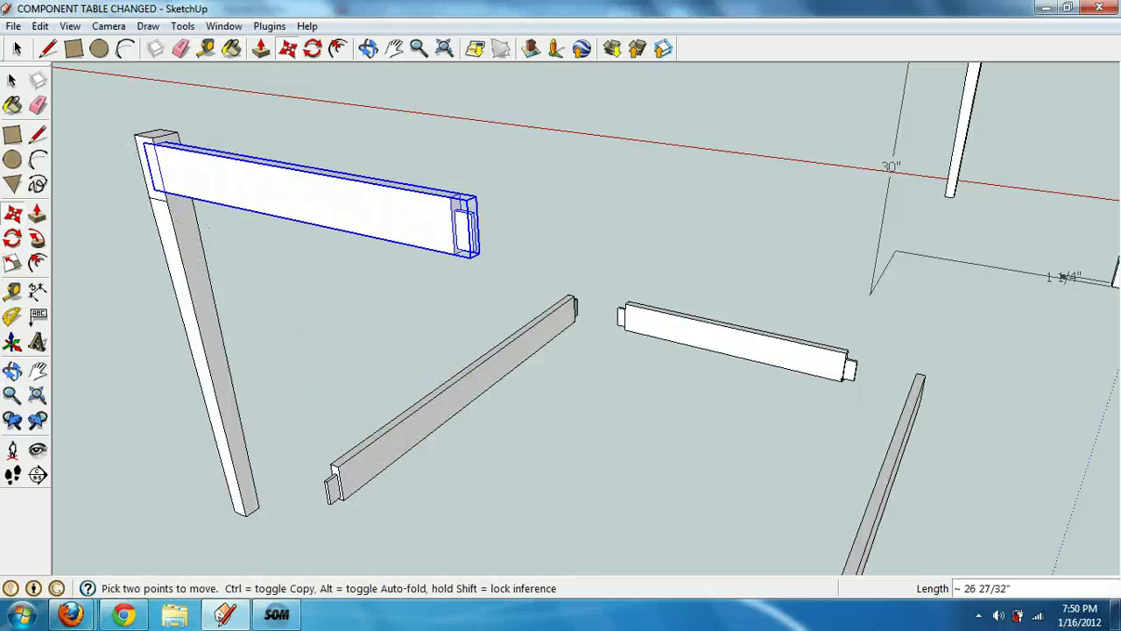
# Step: Slide the short apron about 1 1/4 inches out of Leg 5 to expose its tenon and shoulder
pyautogui.click(368, 49)
pyautogui.moveTo(219, 193); pyautogui.dragTo(385, 372)
pyautogui.scroll(3, 386, 373)
pyautogui.moveTo(561, 368); pyautogui.dragTo(465, 317, button='middle')
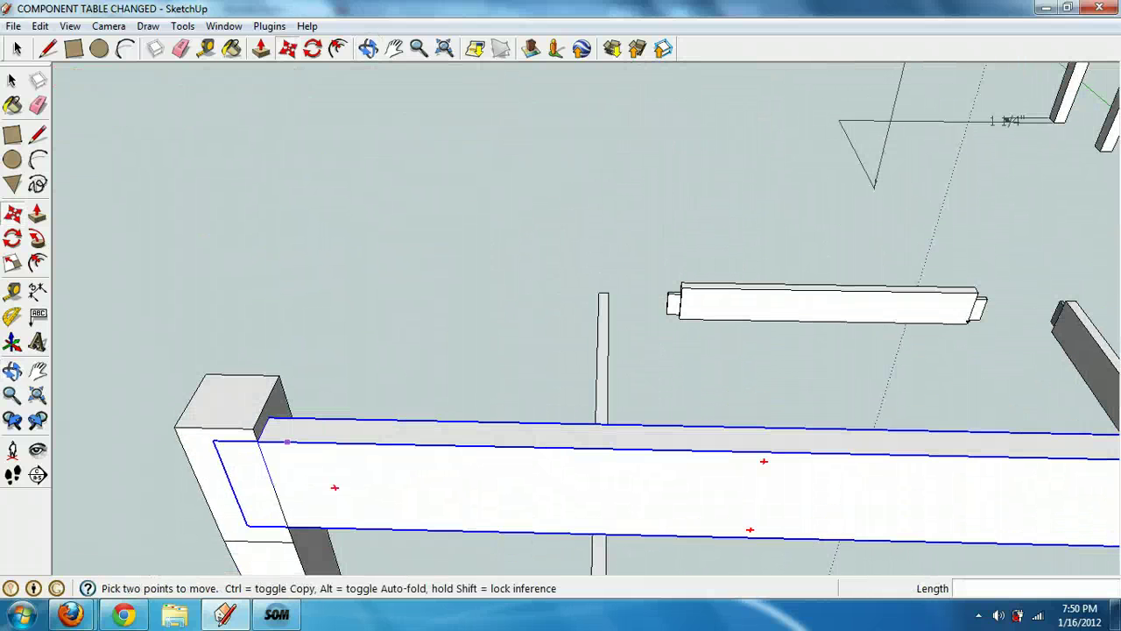
pyautogui.click(289, 443)
pyautogui.click(347, 444)
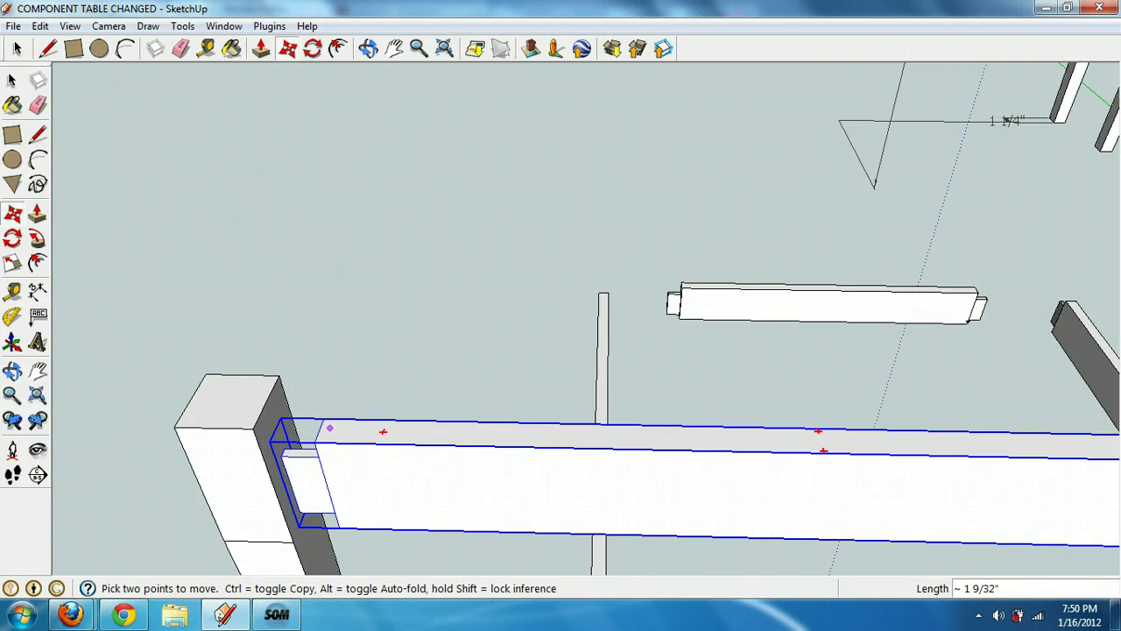
# Step: Move the apron by its upper shoulder edge's midpoint to the midpoint of Leg 5's top edge, seating the shoulder against the leg
pyautogui.scroll(2, 318, 431)
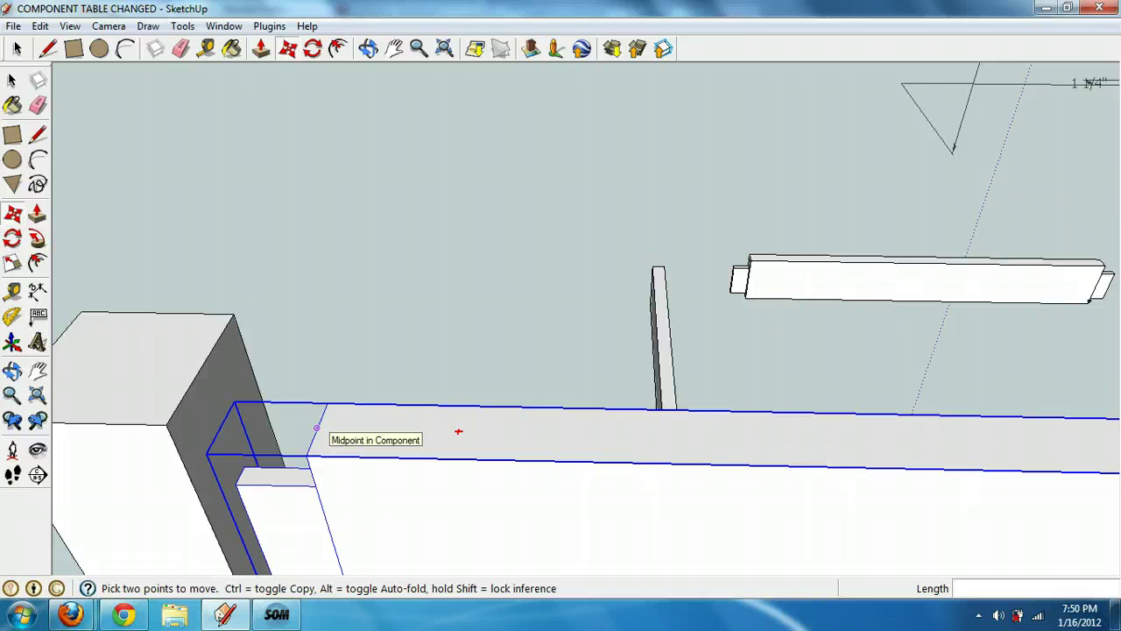
pyautogui.click(317, 428)
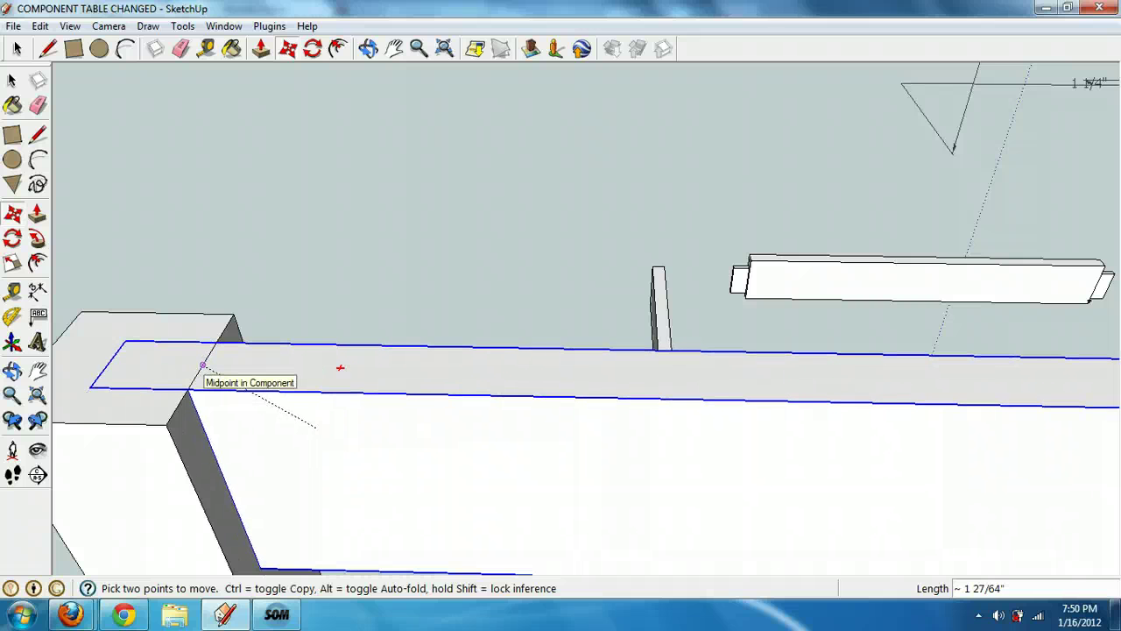
pyautogui.click(203, 365)
pyautogui.click(368, 49)
pyautogui.moveTo(525, 263); pyautogui.dragTo(535, 285)
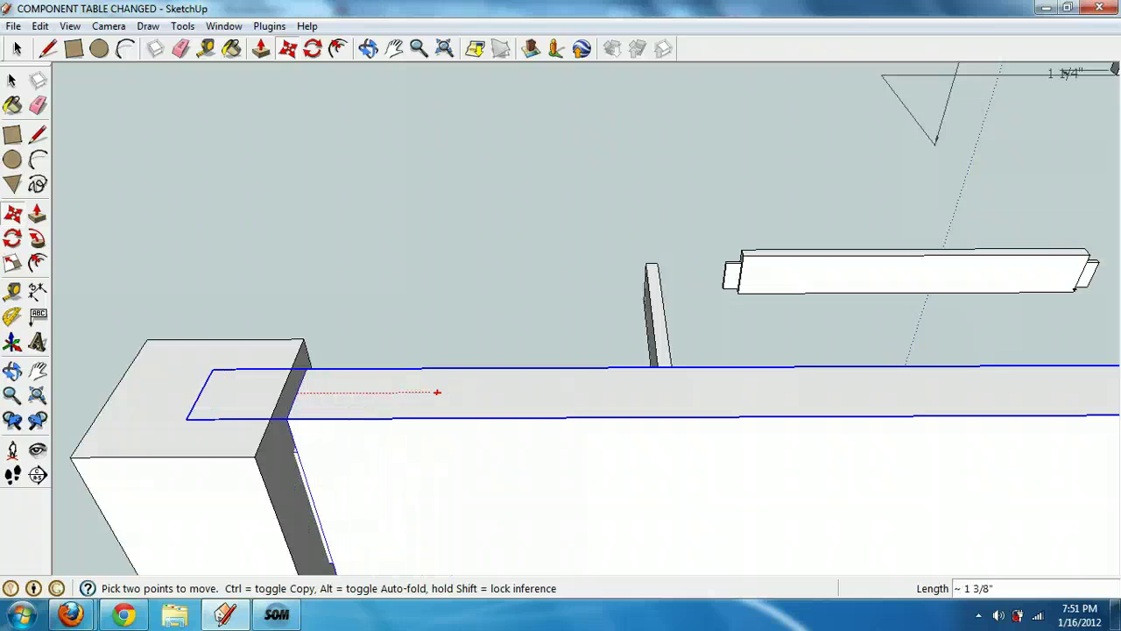
pyautogui.click(280, 393)
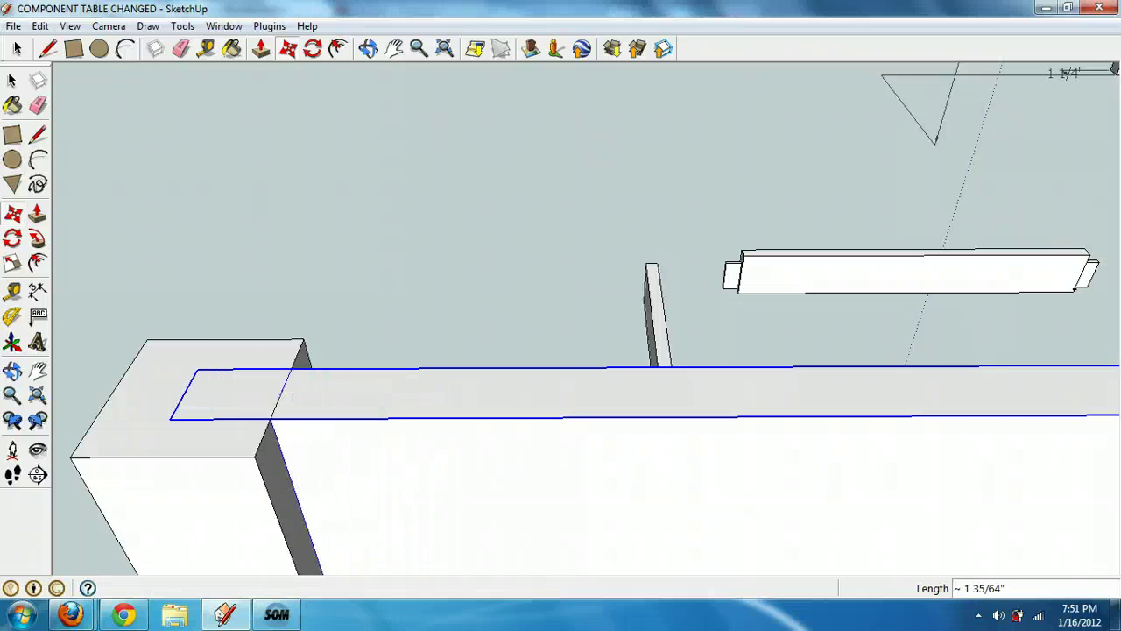
# Step: Measure the setback between the apron's faces and Leg 5's top corners at the joint
pyautogui.click(207, 49)
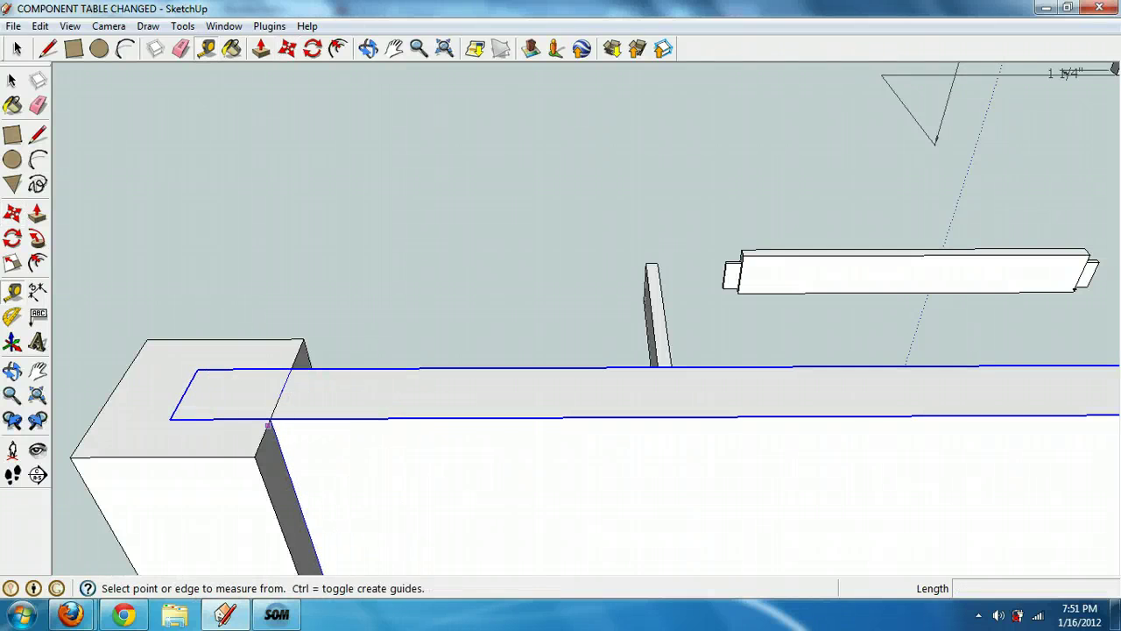
pyautogui.click(270, 420)
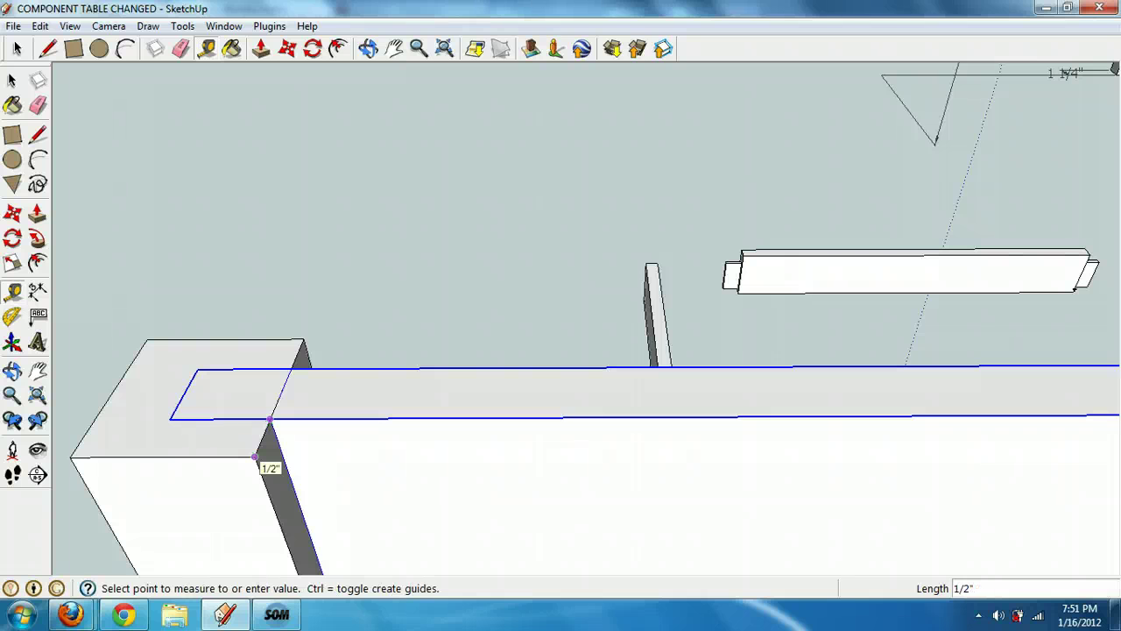
pyautogui.click(283, 386)
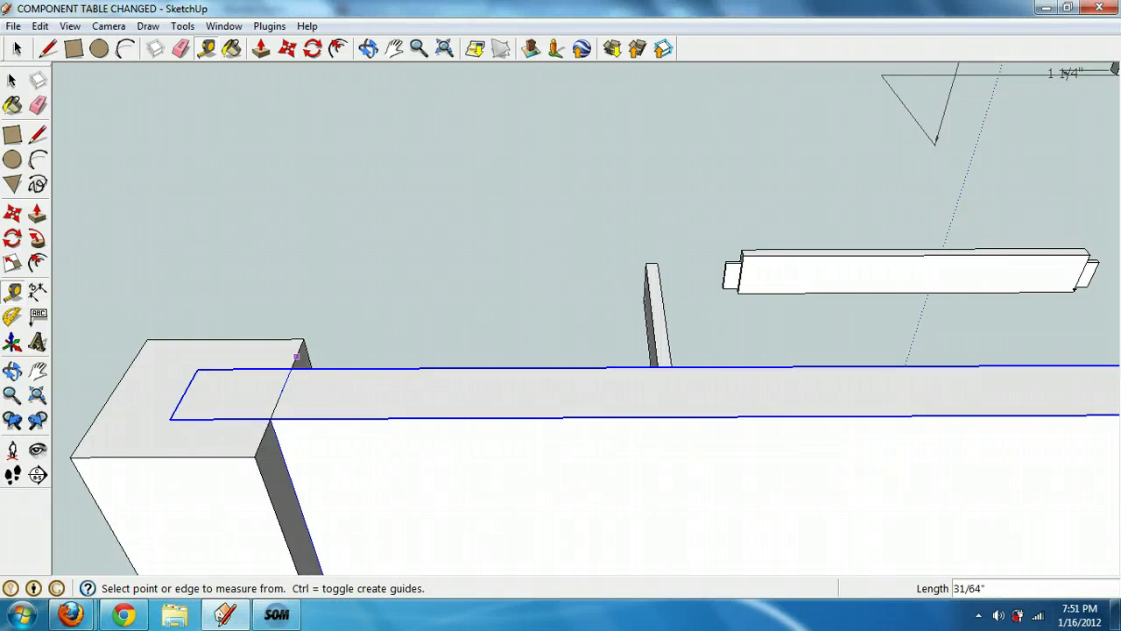
# Step: Measure the setback from the apron's far upper face edge to Leg 5's adjacent top corner
pyautogui.click(292, 369)
pyautogui.click(303, 339)
pyautogui.scroll(-3, 303, 339)
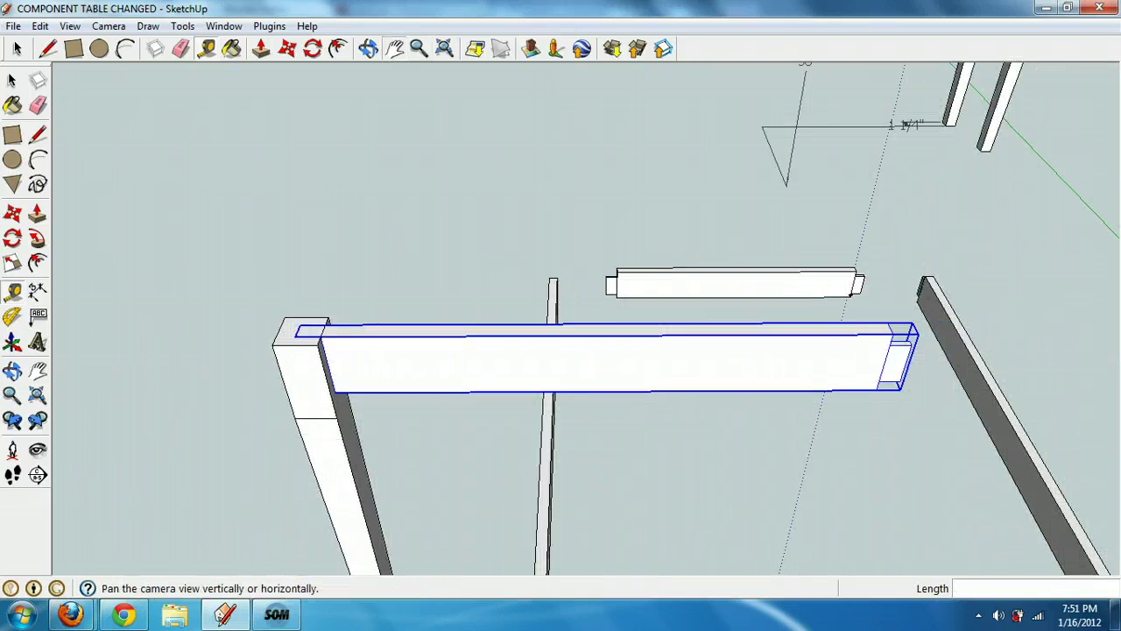
# Step: Try to place another Leg 5 from the in-model component collection near the short apron
pyautogui.click(394, 49)
pyautogui.moveTo(561, 368); pyautogui.dragTo(491, 206)
pyautogui.scroll(-2, 666, 263)
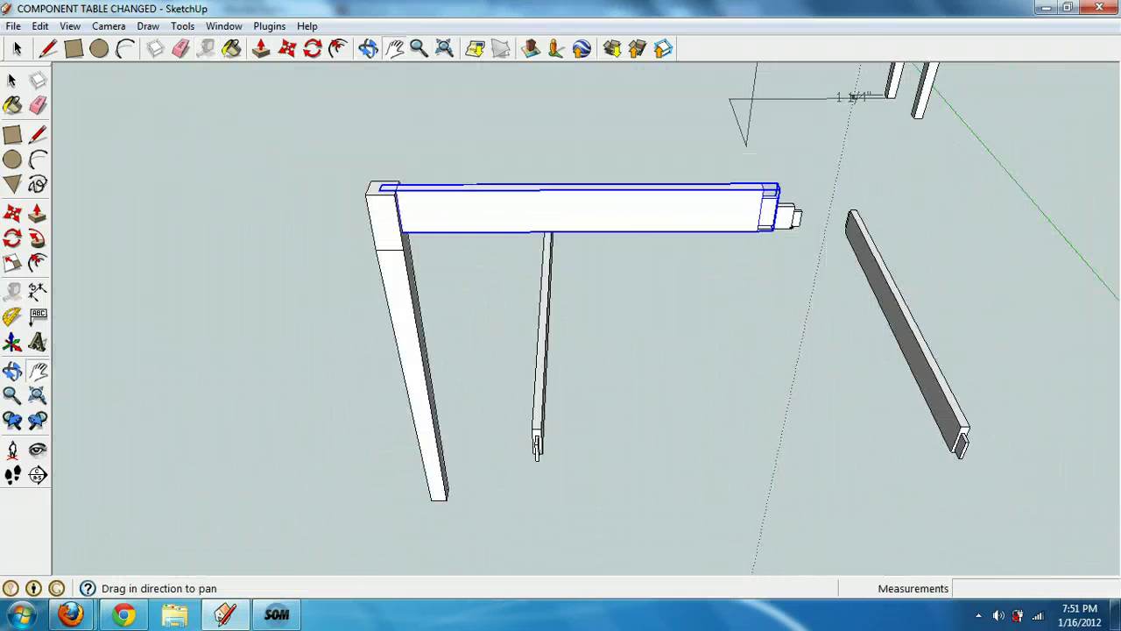
pyautogui.press('space')
pyautogui.click(388, 226)
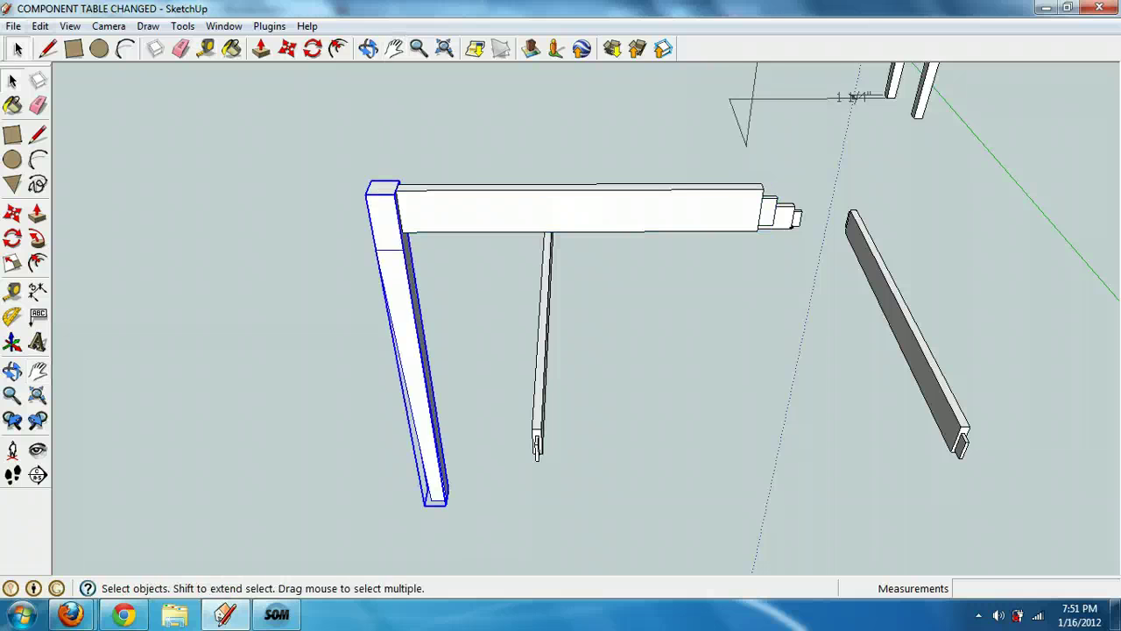
pyautogui.click(224, 25)
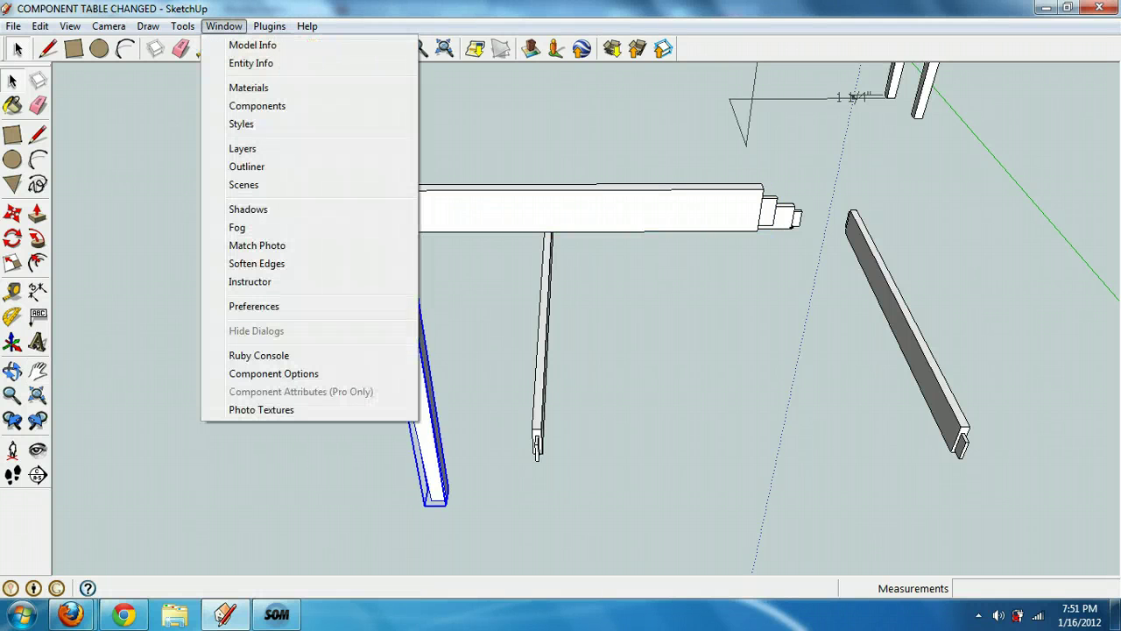
pyautogui.click(257, 105)
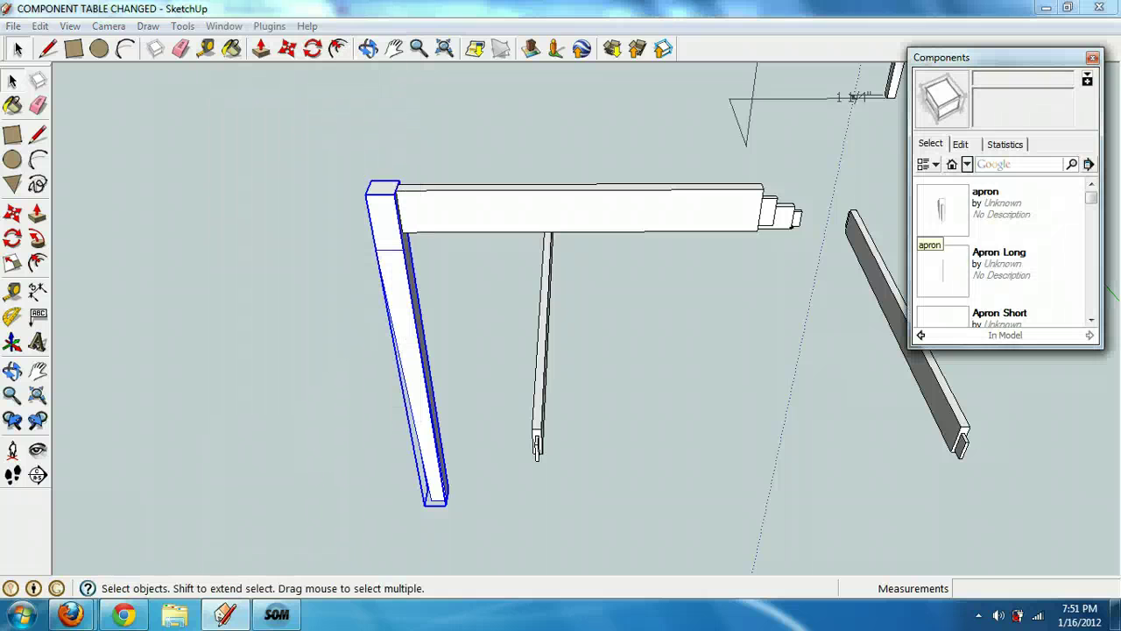
pyautogui.moveTo(1091, 198); pyautogui.dragTo(1090, 263)
pyautogui.click(943, 320)
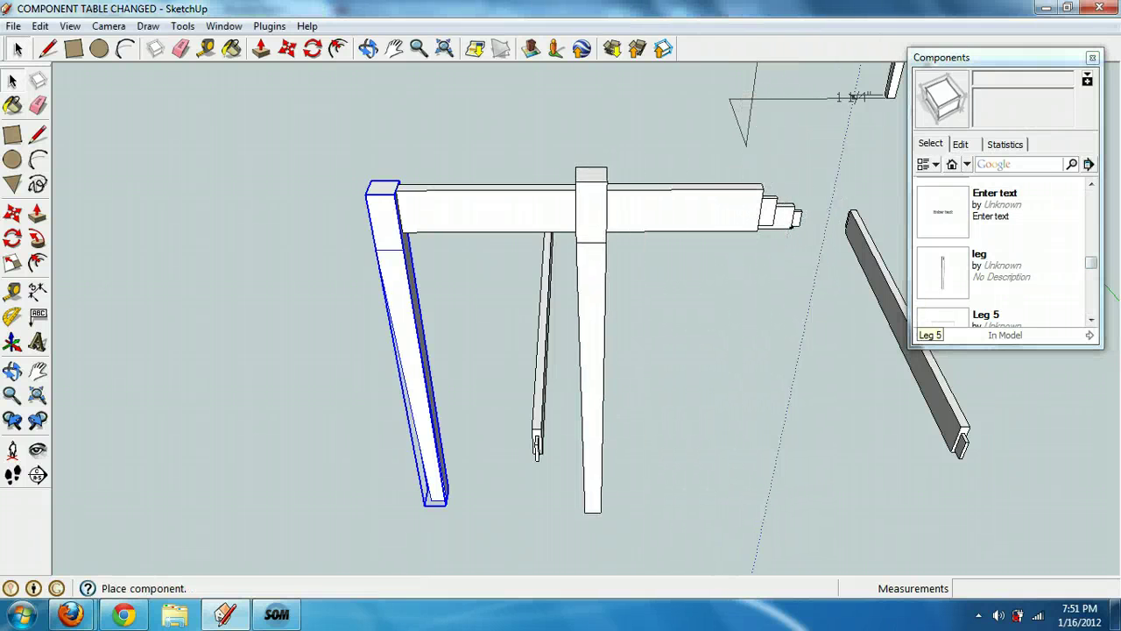
pyautogui.click(731, 442)
pyautogui.hotkey('ctrl', 'z')
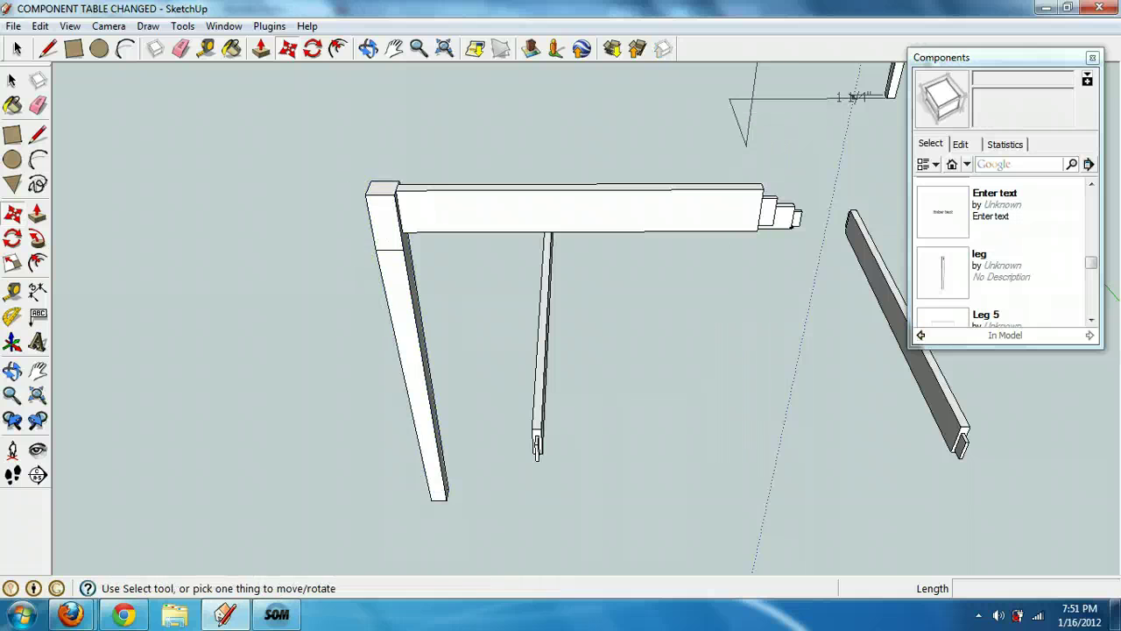
# Step: Copy Leg 5 straight along the short apron by 24 1/4 inches, placing the copy at the apron's opposite end
pyautogui.click(369, 221)
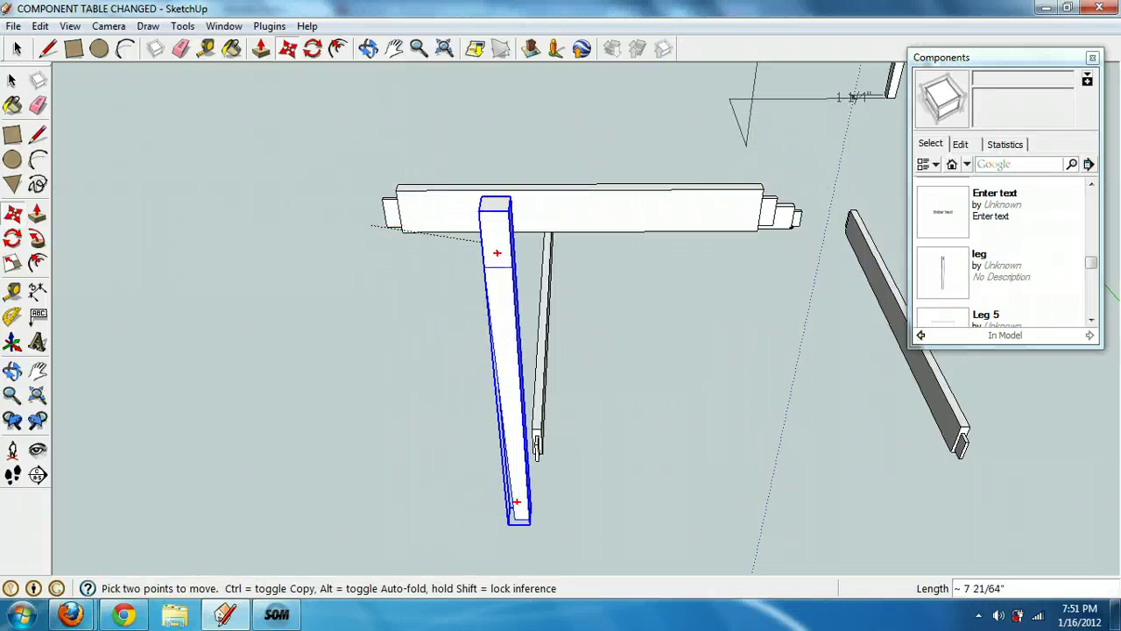
pyautogui.press('ctrl')
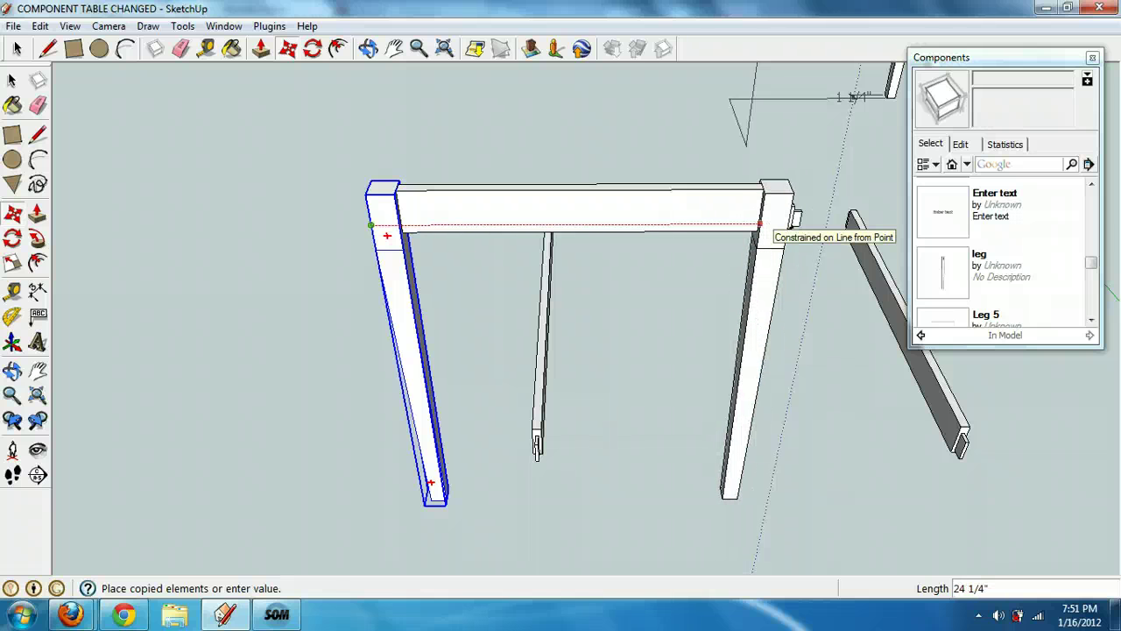
pyautogui.click(759, 226)
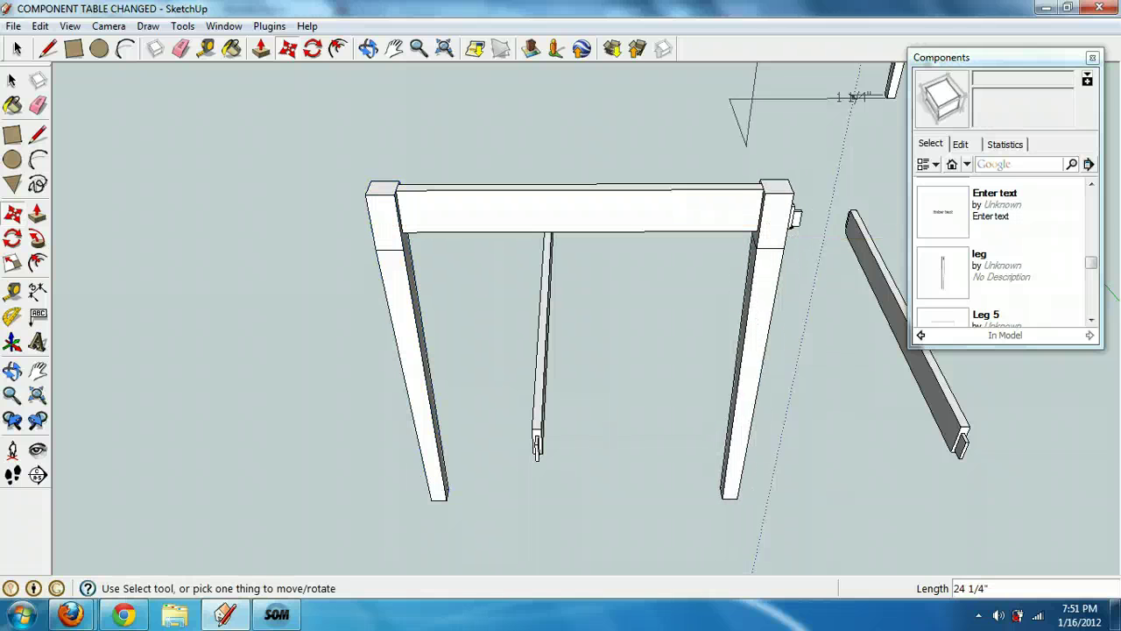
# Step: Rotate the copied leg 90 degrees about the centre of its top face
pyautogui.click(368, 48)
pyautogui.moveTo(652, 249); pyautogui.dragTo(515, 320)
pyautogui.scroll(3, 515, 319)
pyautogui.moveTo(700, 350); pyautogui.dragTo(917, 288)
pyautogui.press('space')
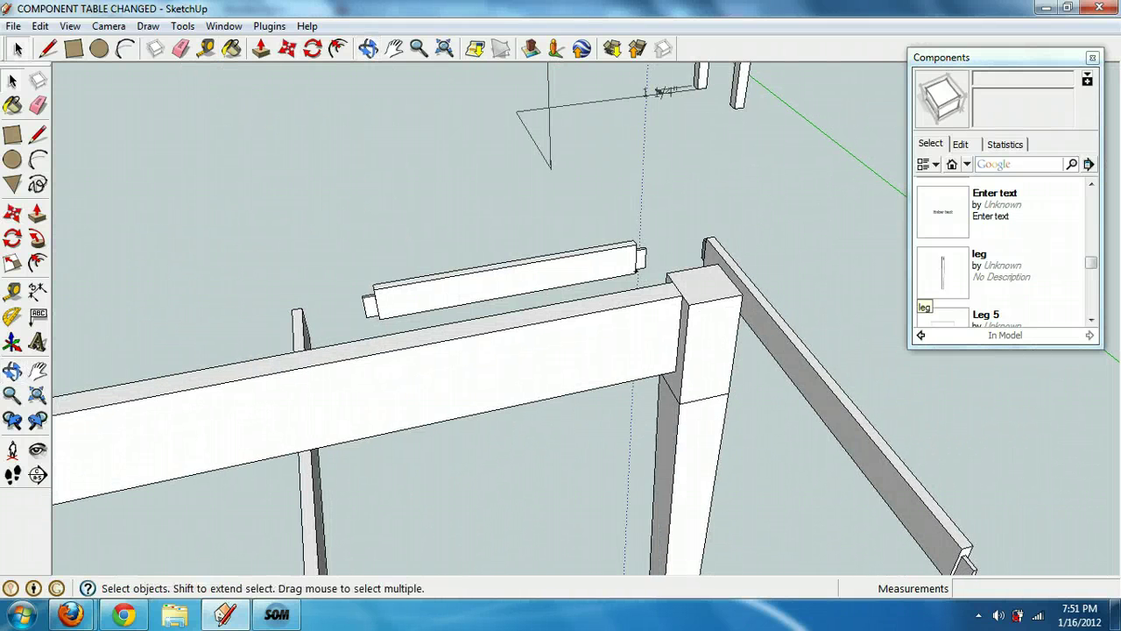
pyautogui.click(706, 351)
pyautogui.click(287, 48)
pyautogui.click(313, 48)
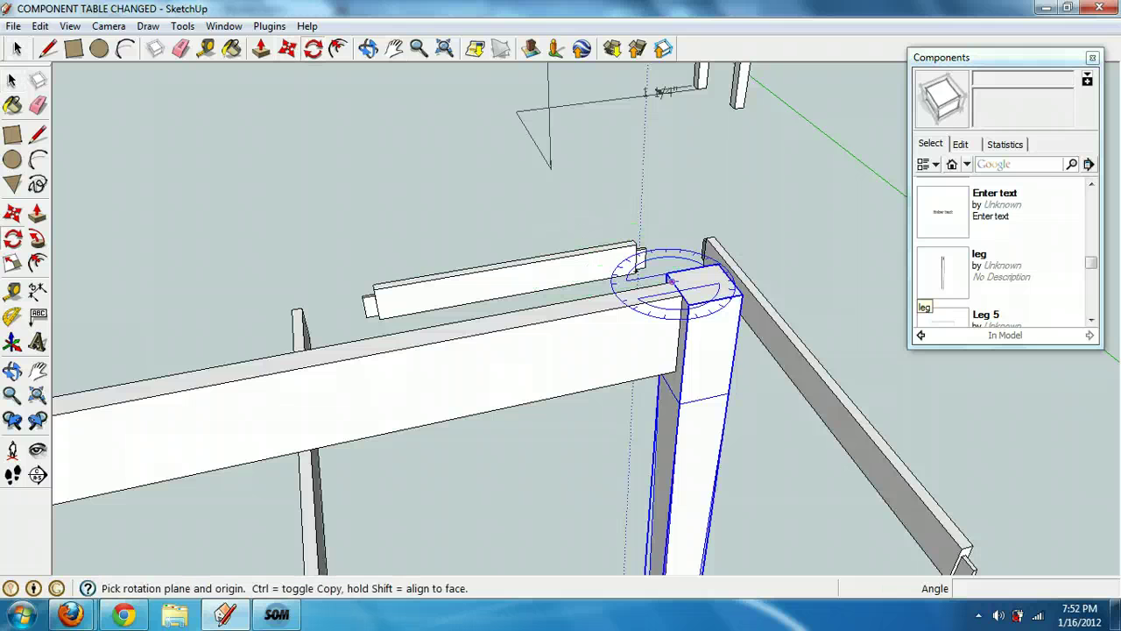
pyautogui.click(709, 283)
pyautogui.click(806, 267)
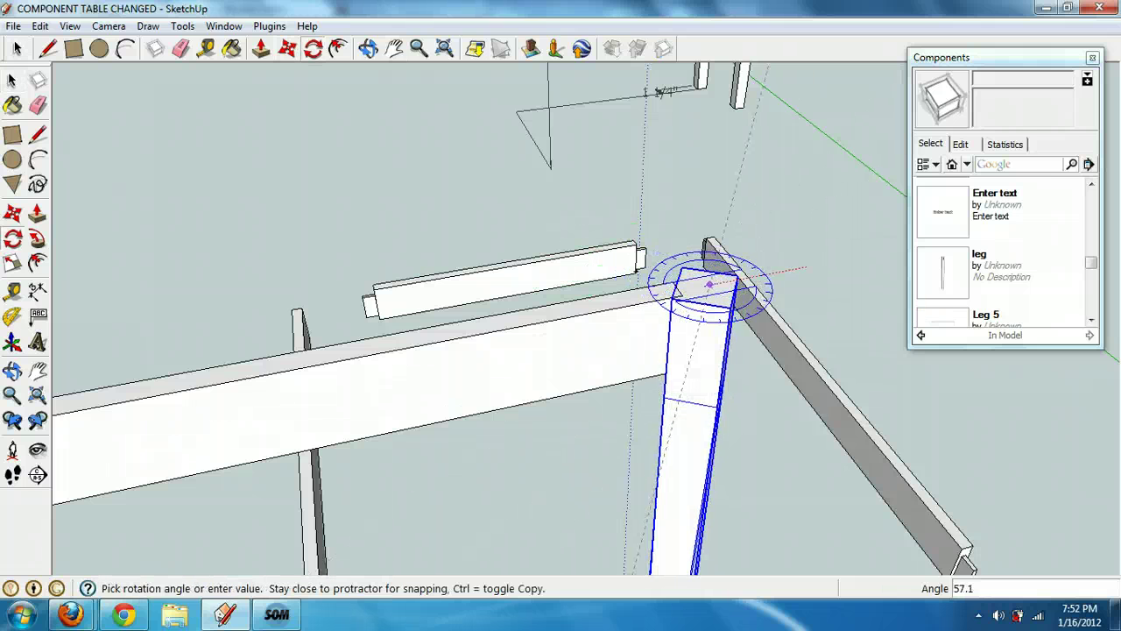
pyautogui.press('Return')
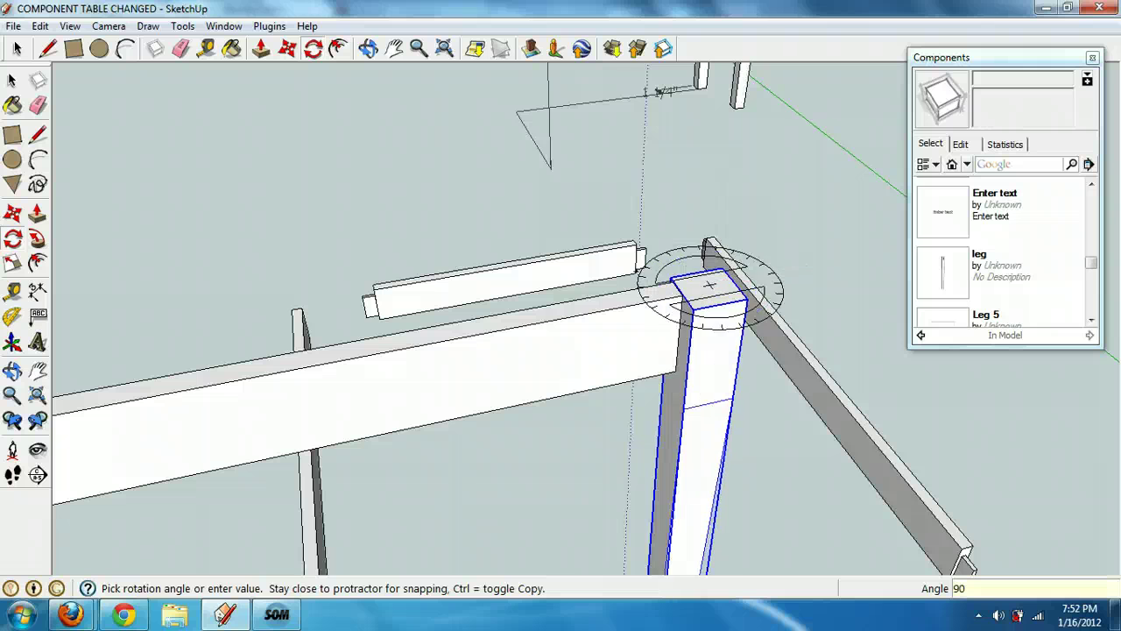
# Step: Move the rotated leg by the midpoint of its inner top edge to the midpoint of the apron's upper shoulder edge
pyautogui.scroll(1, 764, 298)
pyautogui.scroll(1, 764, 296)
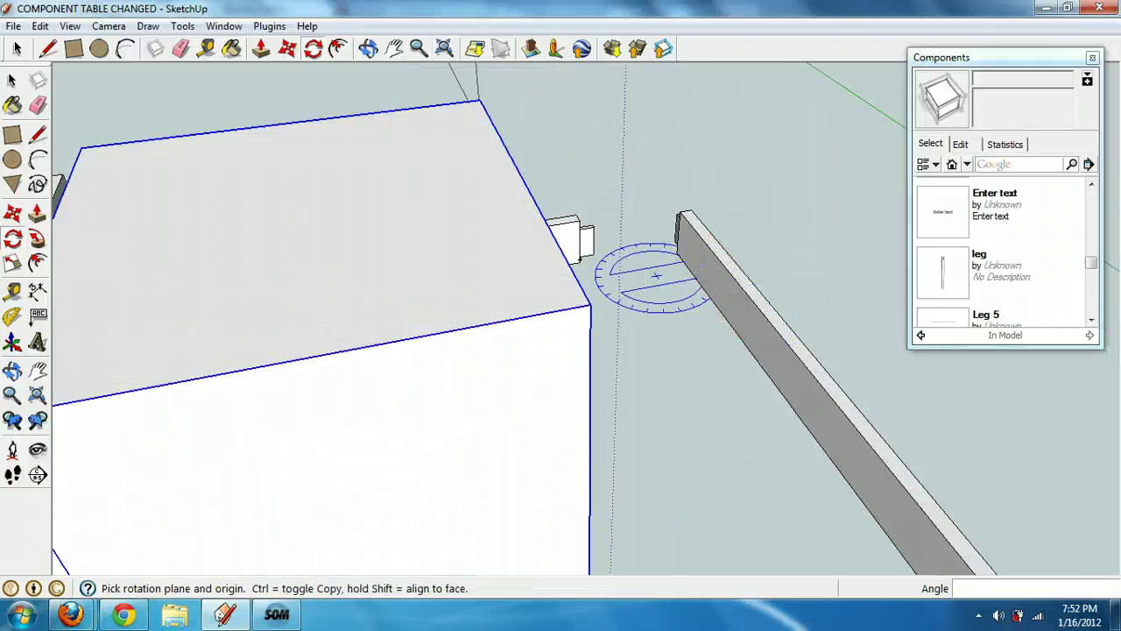
pyautogui.scroll(-1, 652, 273)
pyautogui.click(369, 49)
pyautogui.moveTo(652, 273); pyautogui.dragTo(837, 320, button='middle')
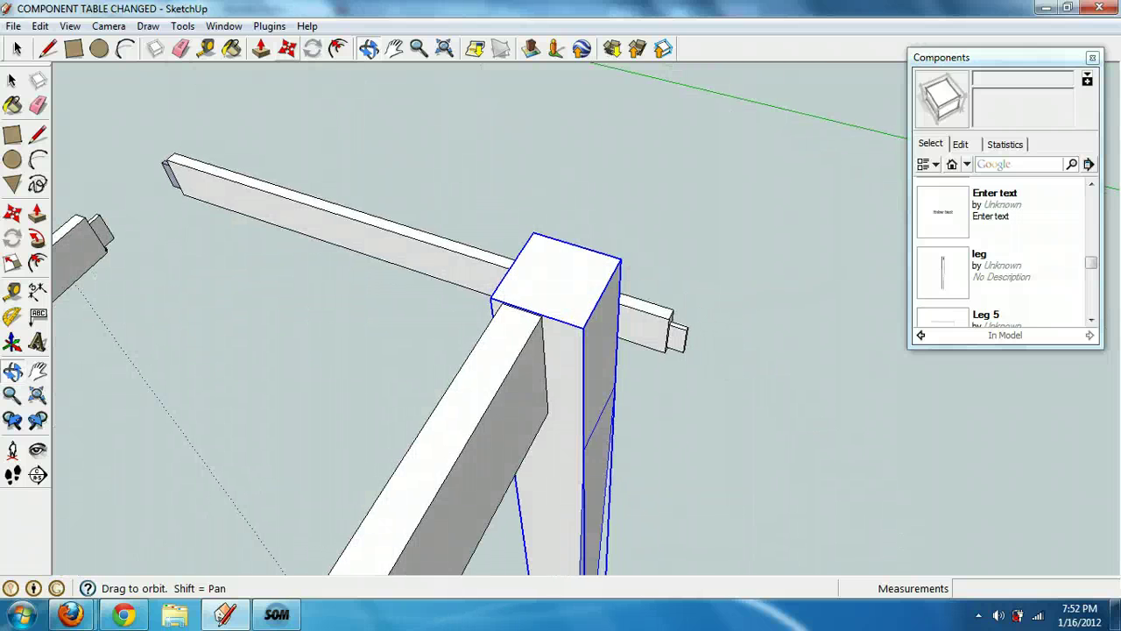
pyautogui.press('m')
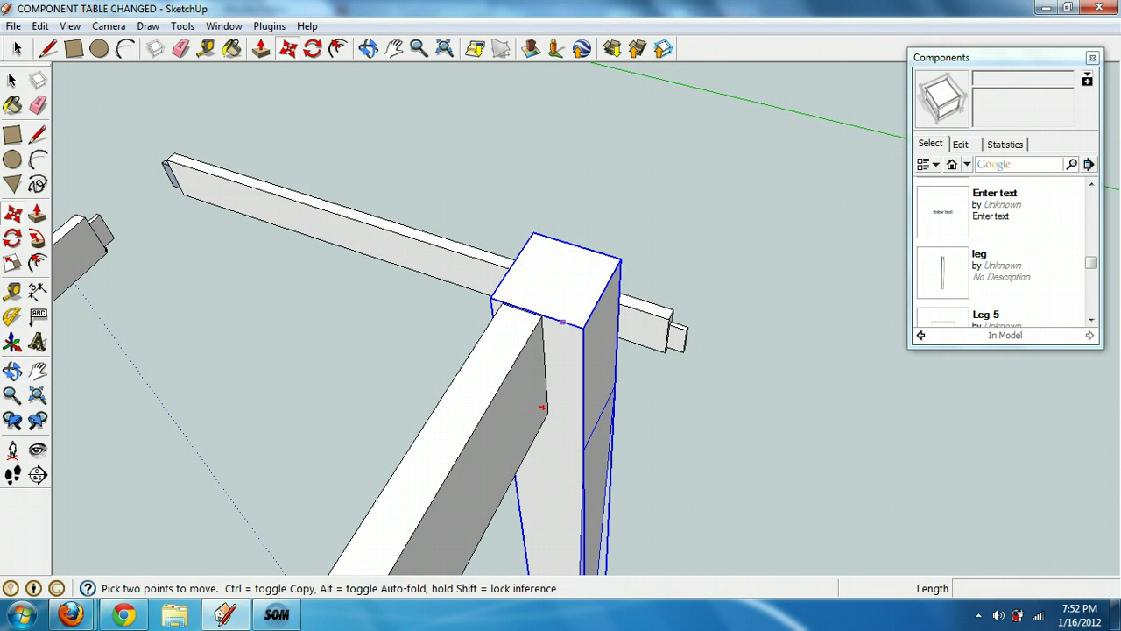
pyautogui.scroll(2, 543, 408)
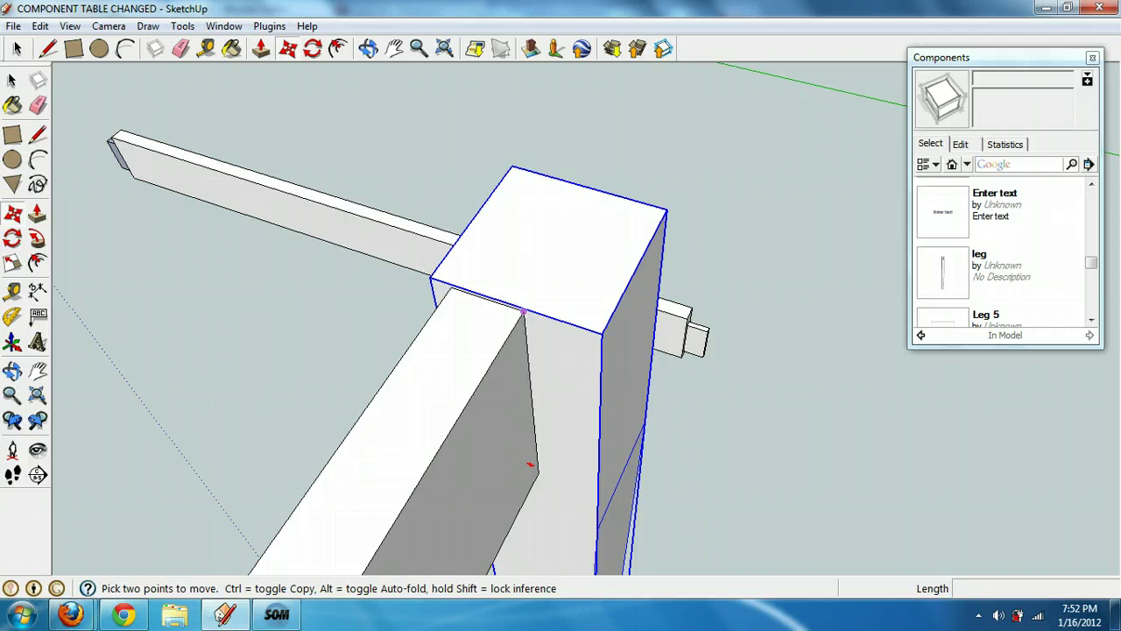
pyautogui.click(514, 305)
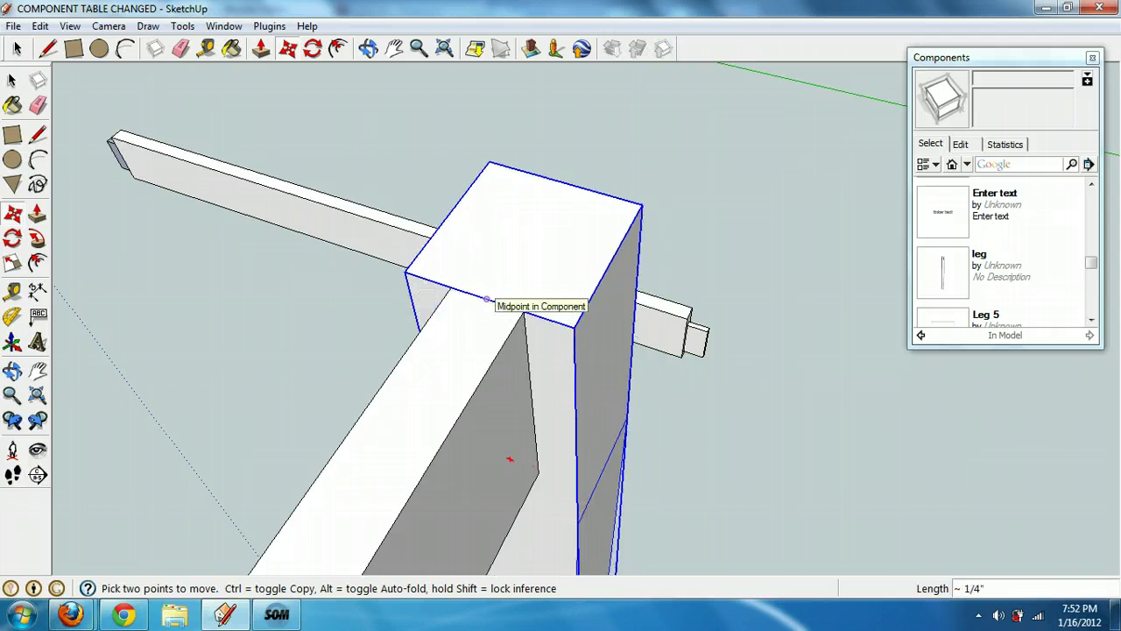
pyautogui.click(487, 300)
# Step: Try to duplicate the short apron with its two legs and place the copy at the opposite end of the table
pyautogui.scroll(-3, 394, 219)
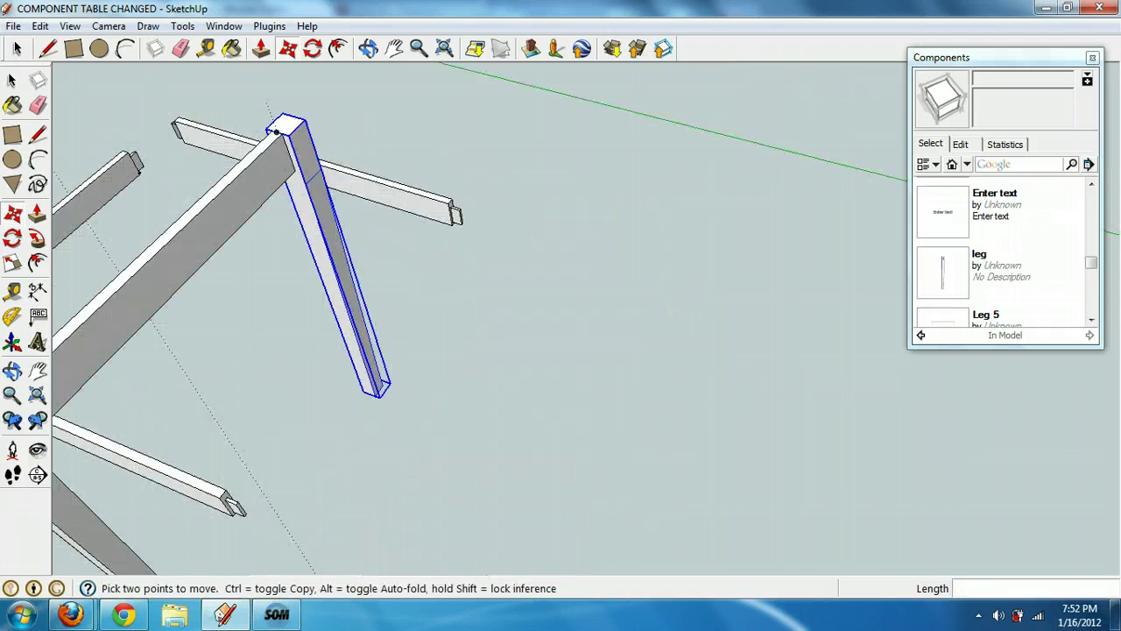
pyautogui.scroll(1, 289, 114)
pyautogui.click(394, 48)
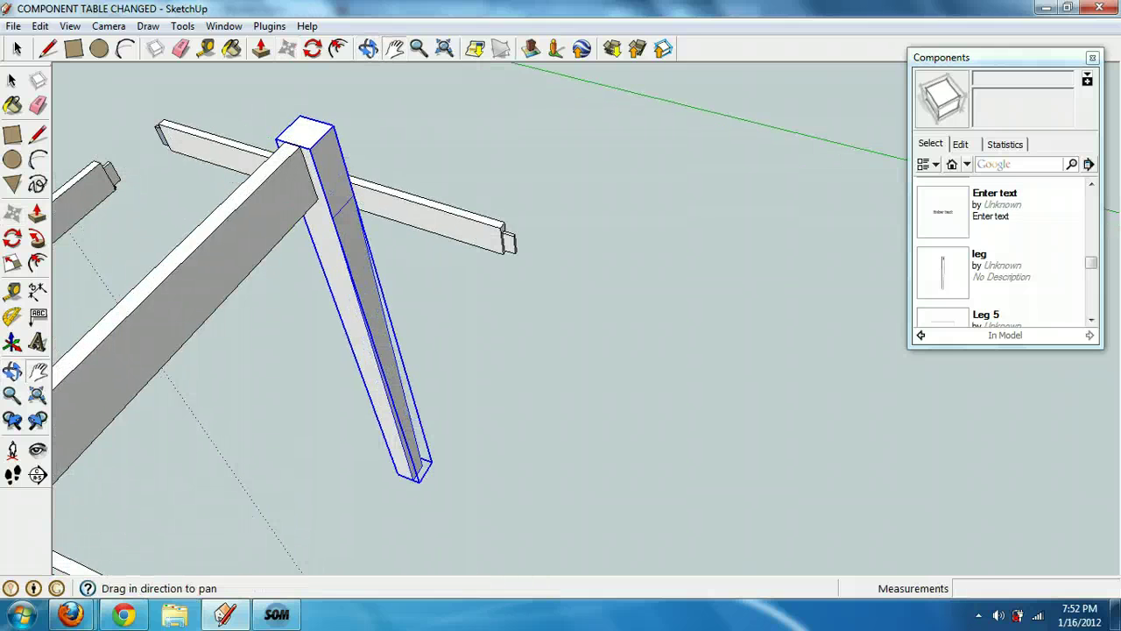
pyautogui.moveTo(438, 153); pyautogui.dragTo(626, 157)
pyautogui.scroll(-4, 626, 157)
pyautogui.keyDown('shift'); pyautogui.moveTo(455, 315); pyautogui.dragTo(591, 341, button='middle'); pyautogui.keyUp('shift')
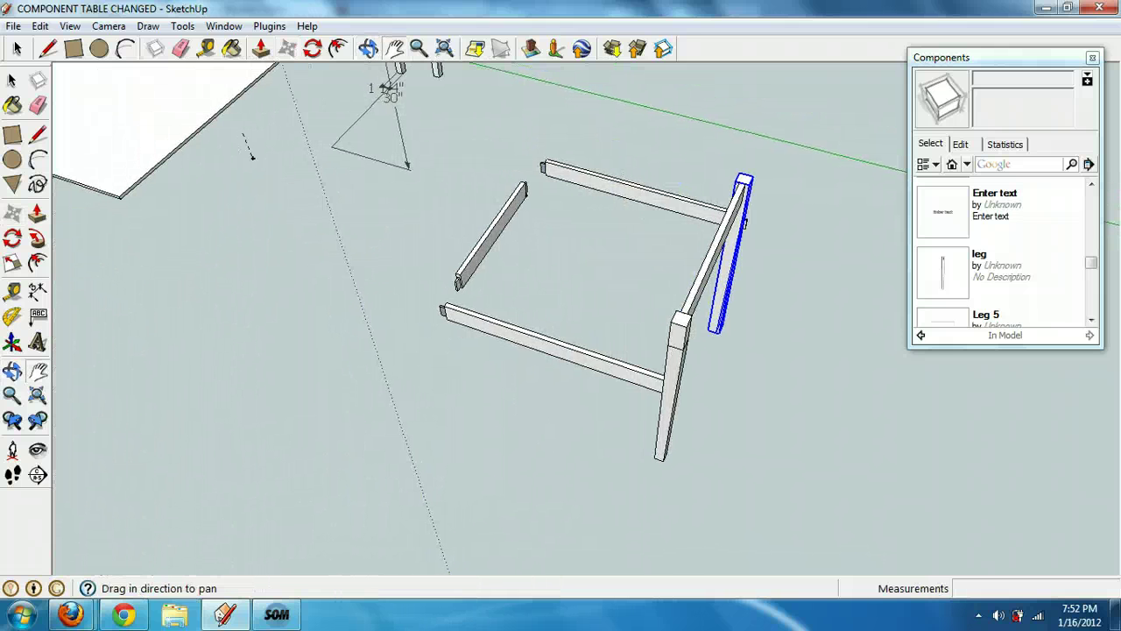
pyautogui.press('space')
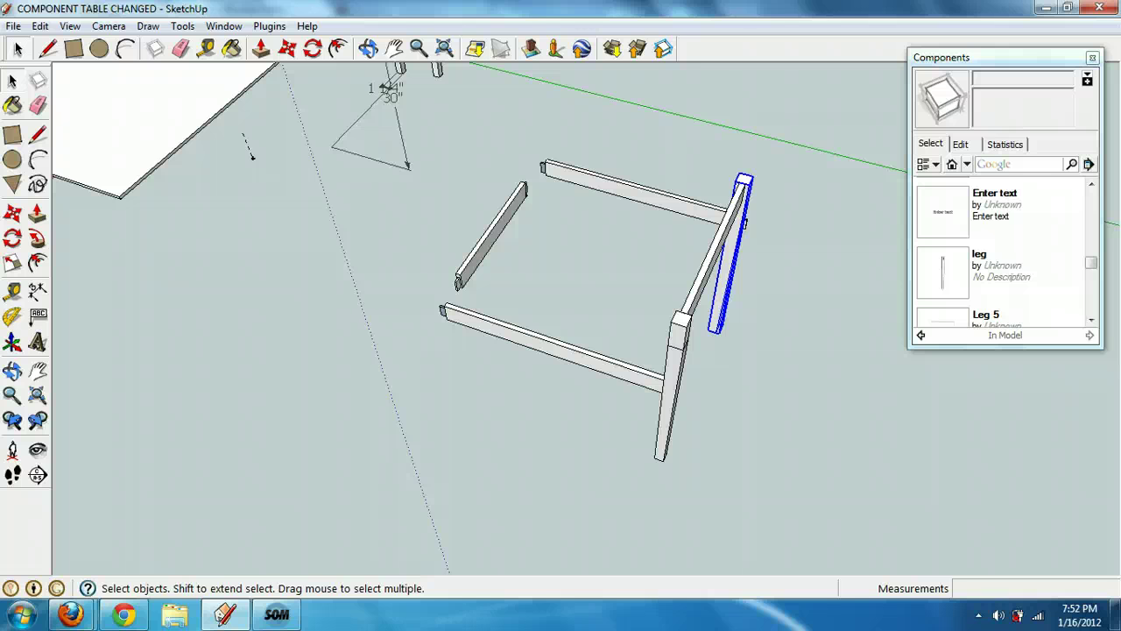
pyautogui.keyDown('shift'); pyautogui.click(711, 254); pyautogui.keyUp('shift')
pyautogui.keyDown('shift'); pyautogui.click(673, 377); pyautogui.keyUp('shift')
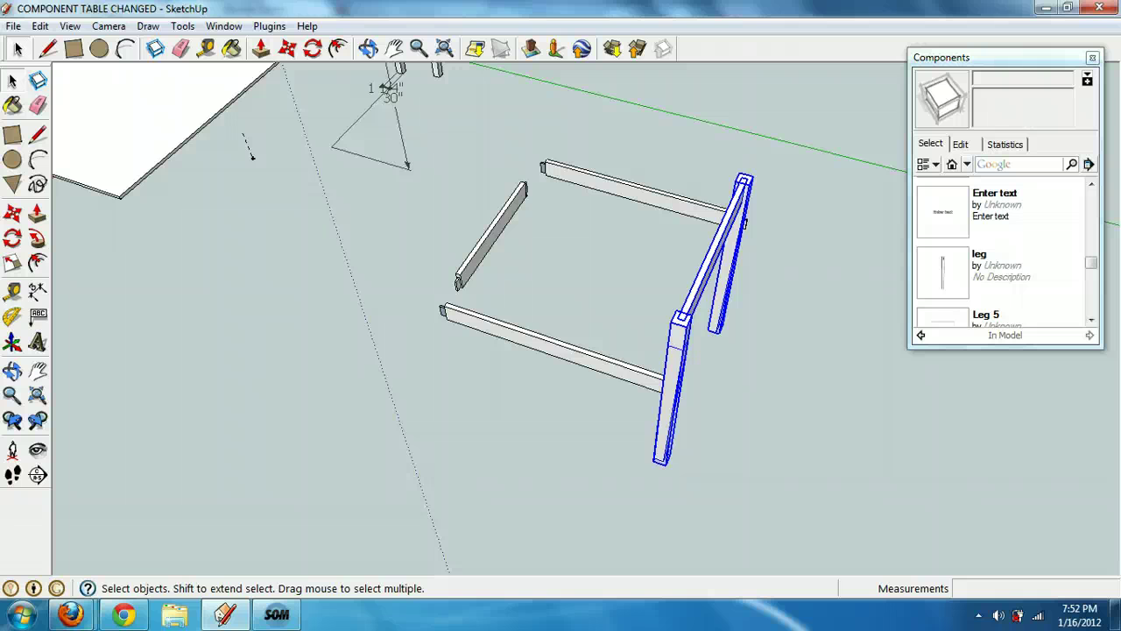
pyautogui.press('Delete')
pyautogui.hotkey('ctrl', 'z')
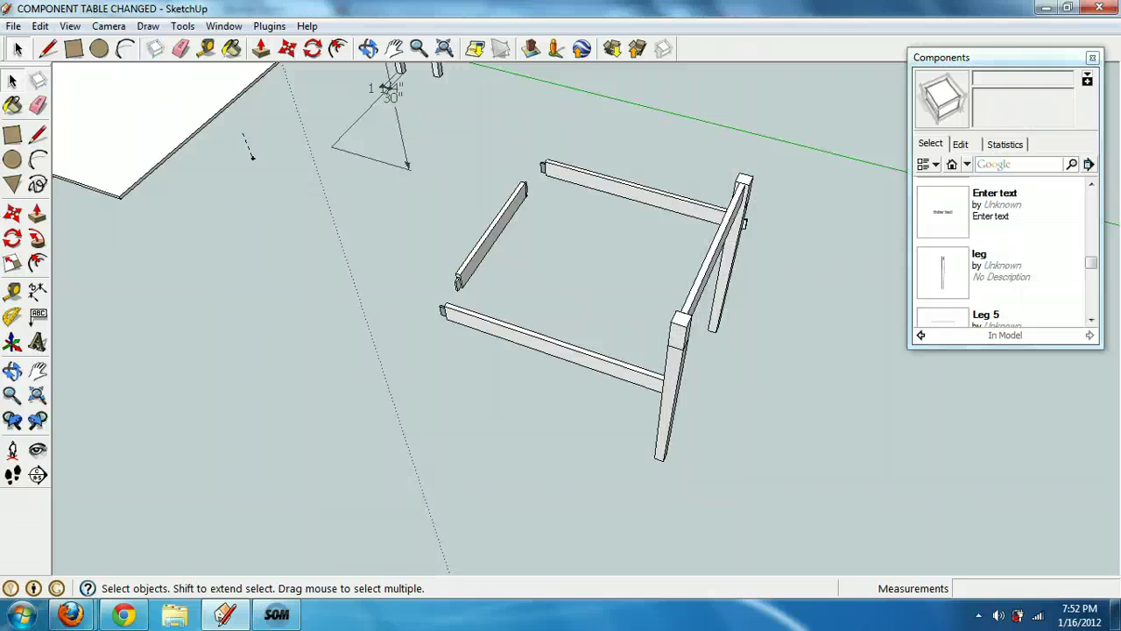
pyautogui.hotkey('ctrl', 'v')
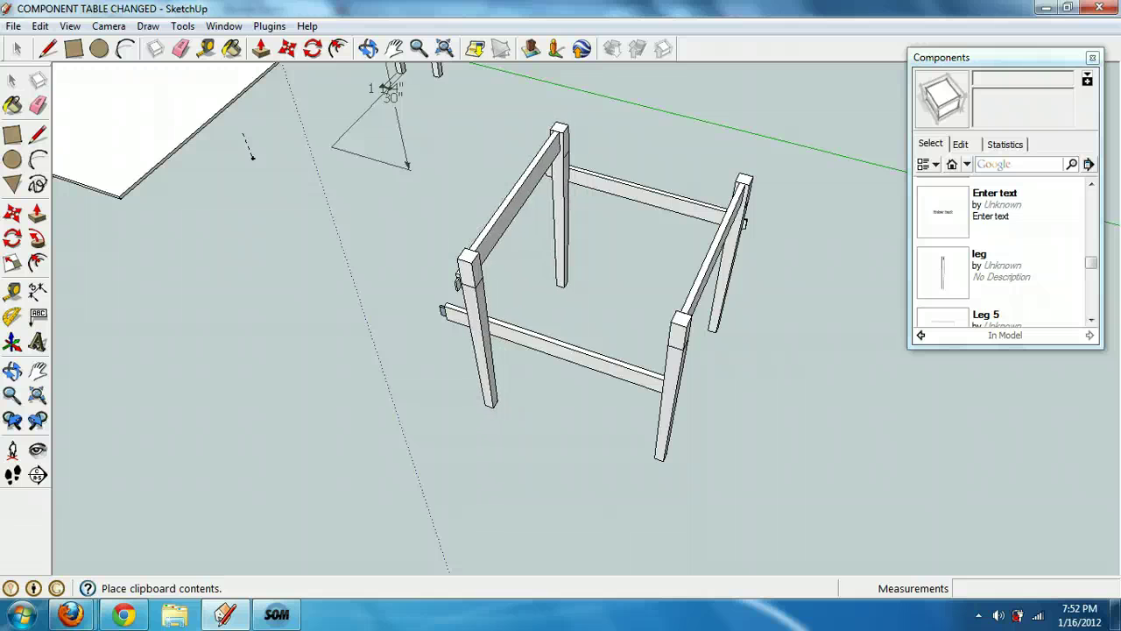
pyautogui.press('Escape')
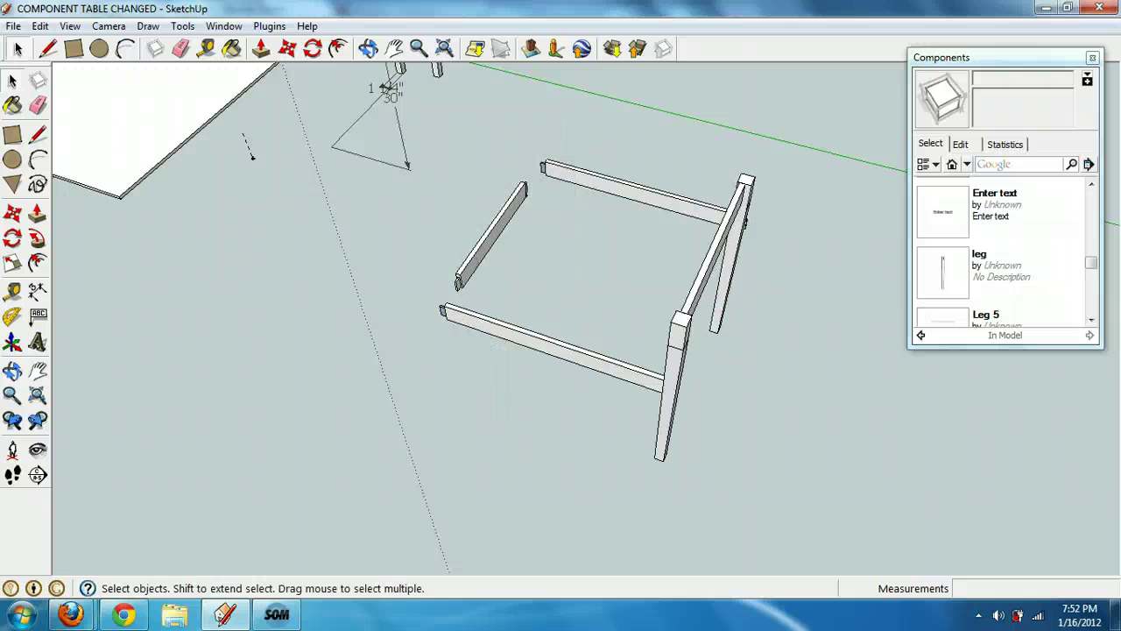
# Step: Select the three loose aprons and move them about 44 11/16 inches away from the assembled legs and short apron
pyautogui.moveTo(459, 132); pyautogui.dragTo(608, 363)
pyautogui.moveTo(447, 309); pyautogui.dragTo(447, 309)
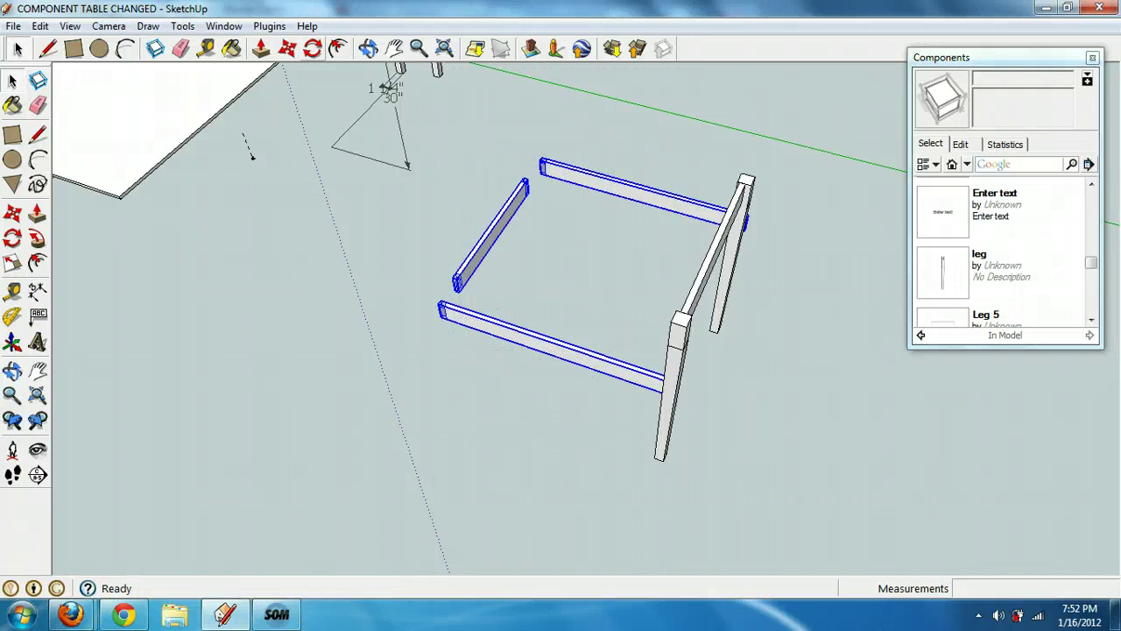
pyautogui.click(289, 49)
pyautogui.click(639, 202)
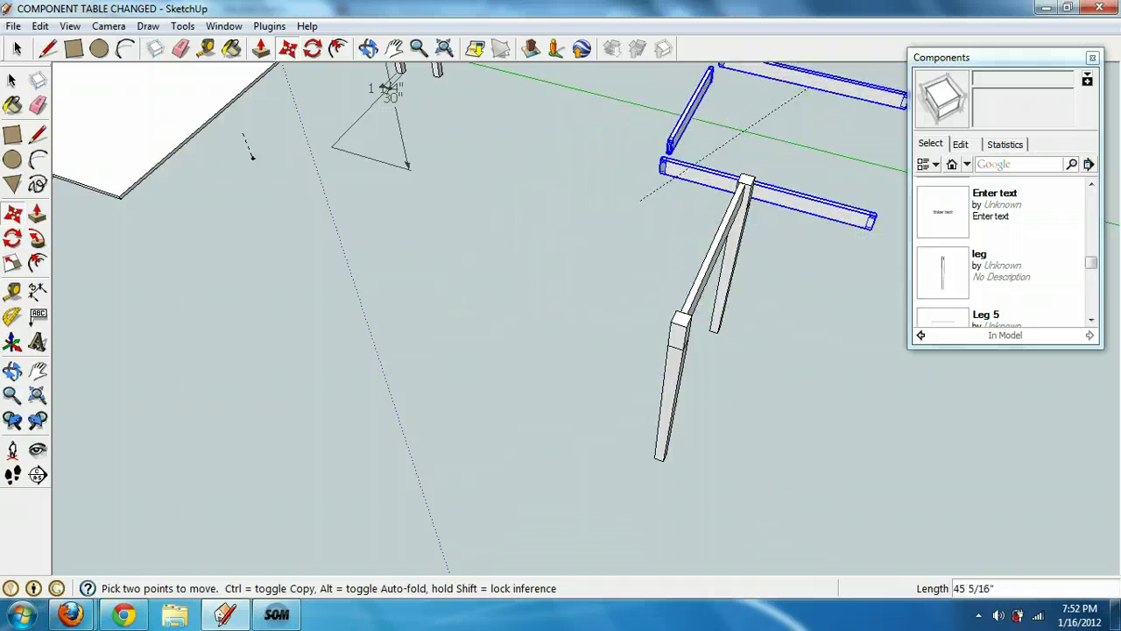
pyautogui.click(807, 99)
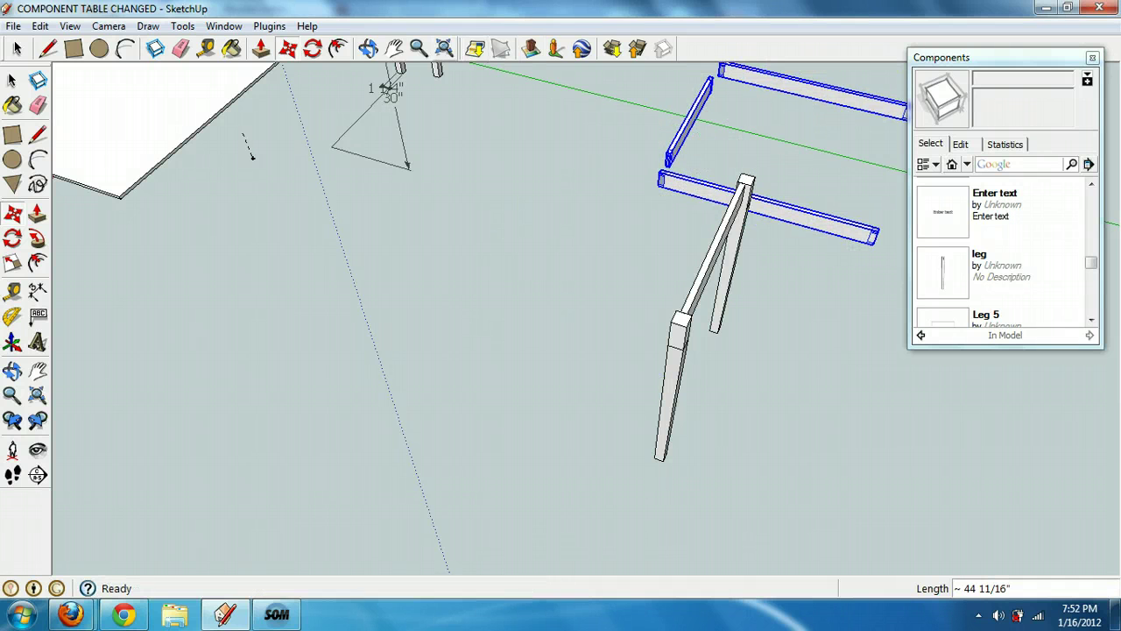
# Step: Move the three selected loose aprons together about 30 11/32 inches to a clear spot beside the assembled end frame
pyautogui.click(395, 49)
pyautogui.moveTo(749, 153); pyautogui.dragTo(627, 225)
pyautogui.scroll(3, 627, 225)
pyautogui.scroll(-2, 594, 250)
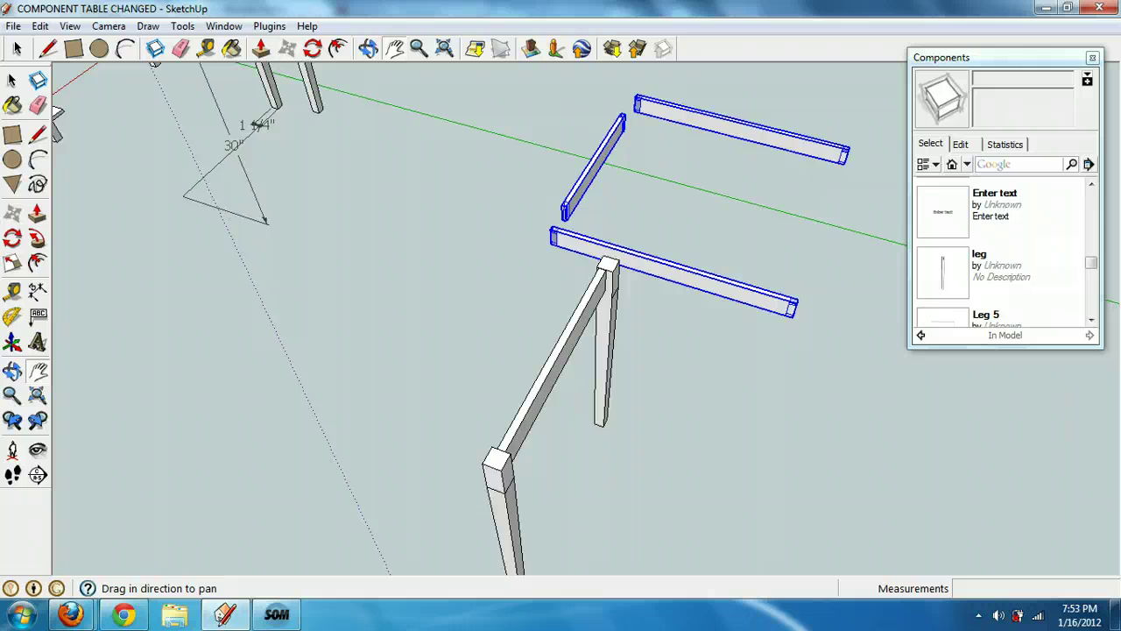
pyautogui.moveTo(595, 250); pyautogui.dragTo(832, 223, button='middle')
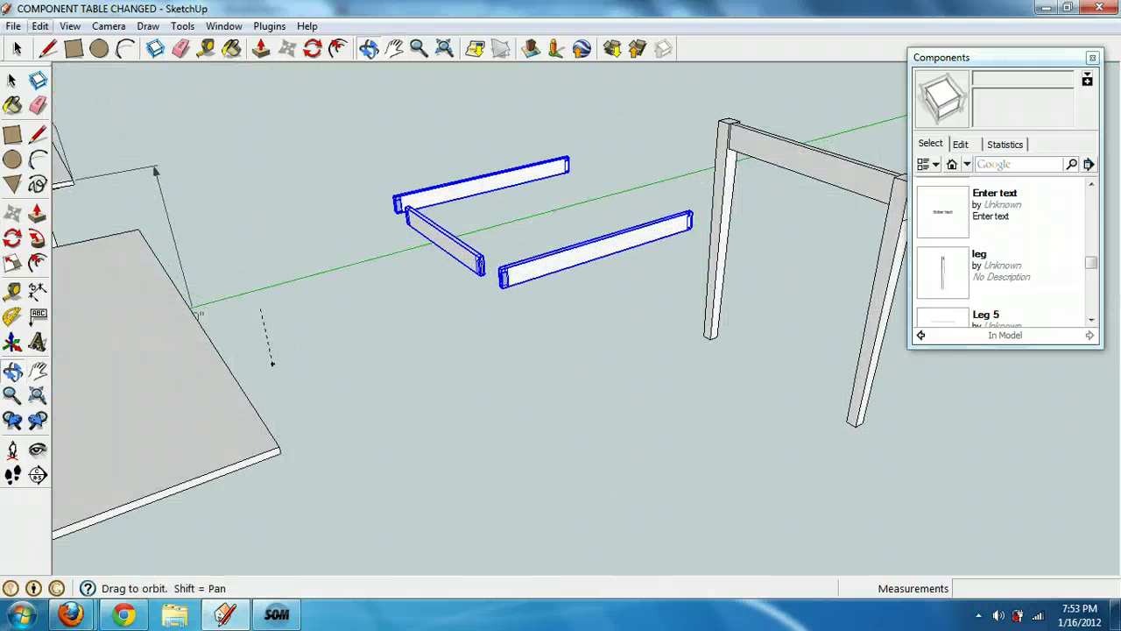
pyautogui.click(18, 49)
pyautogui.scroll(2, 603, 188)
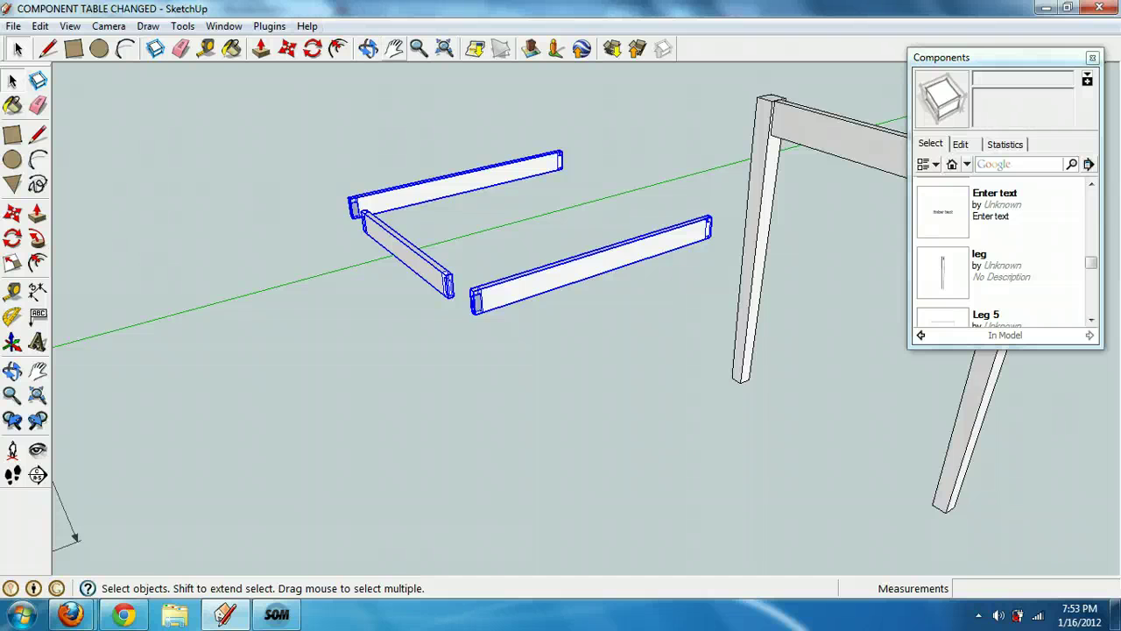
pyautogui.click(395, 50)
pyautogui.moveTo(605, 233); pyautogui.dragTo(418, 223)
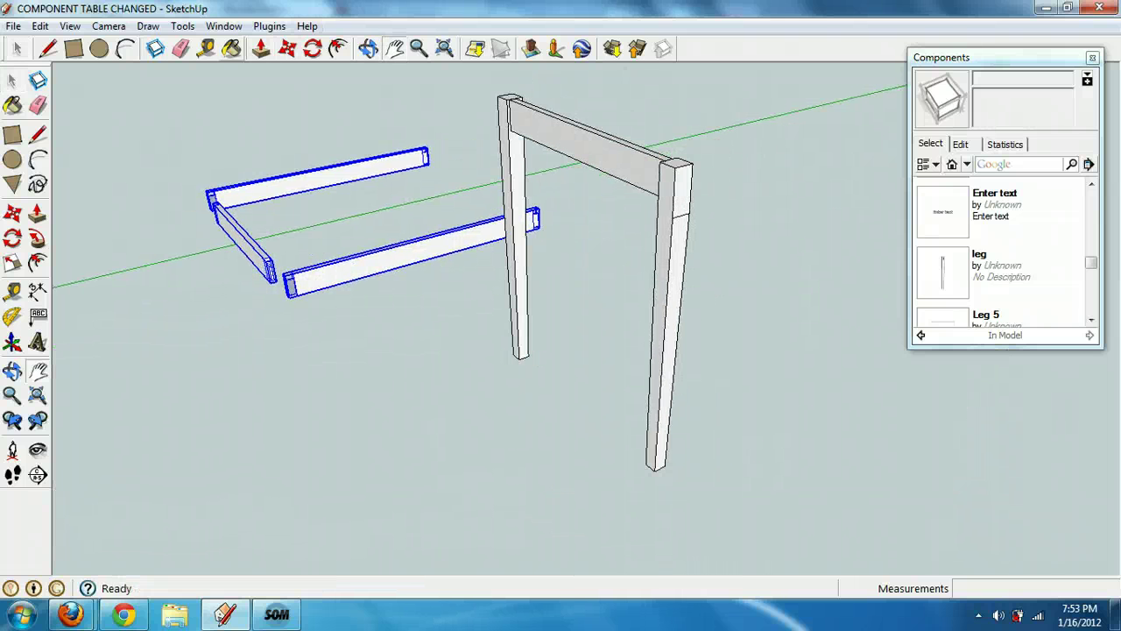
pyautogui.click(287, 49)
pyautogui.click(386, 198)
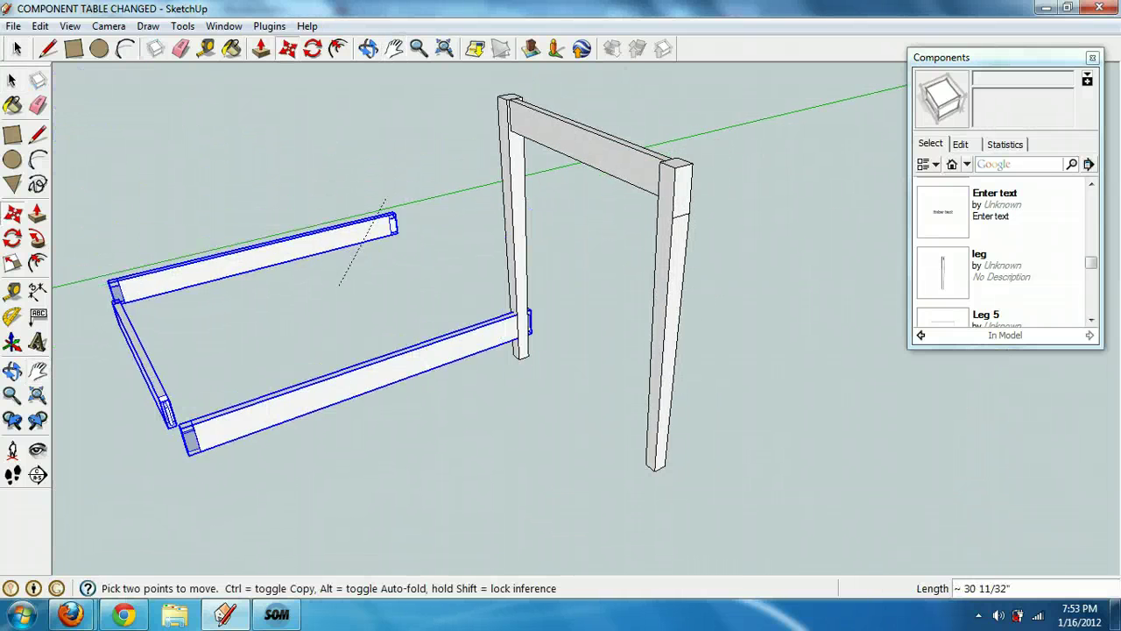
# Step: Move the nearer long apron by its upper shoulder corner onto the midpoint of the near leg's inner top edge
pyautogui.click(17, 49)
pyautogui.click(162, 153)
pyautogui.click(473, 394)
pyautogui.scroll(3, 687, 310)
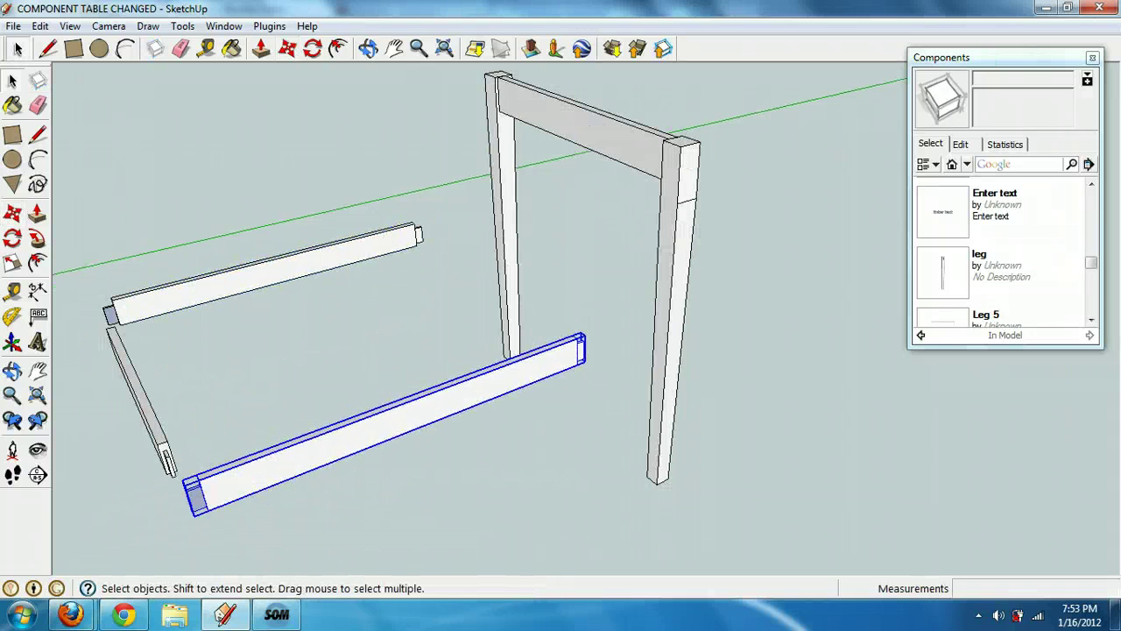
pyautogui.scroll(2, 687, 298)
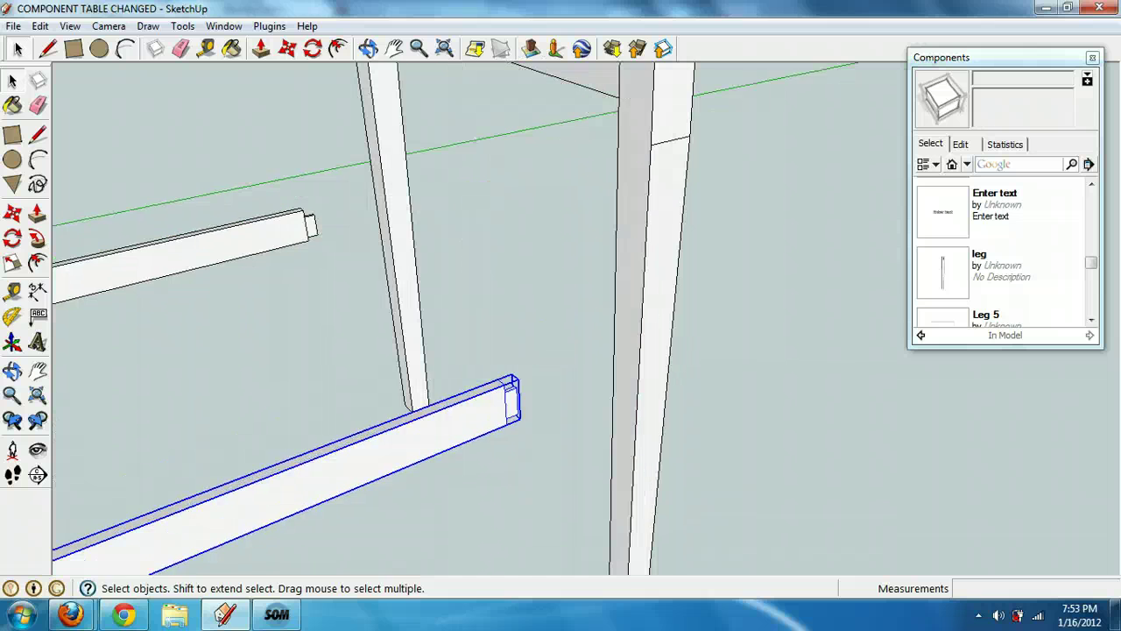
pyautogui.click(369, 49)
pyautogui.moveTo(403, 167); pyautogui.dragTo(407, 297)
pyautogui.press('m')
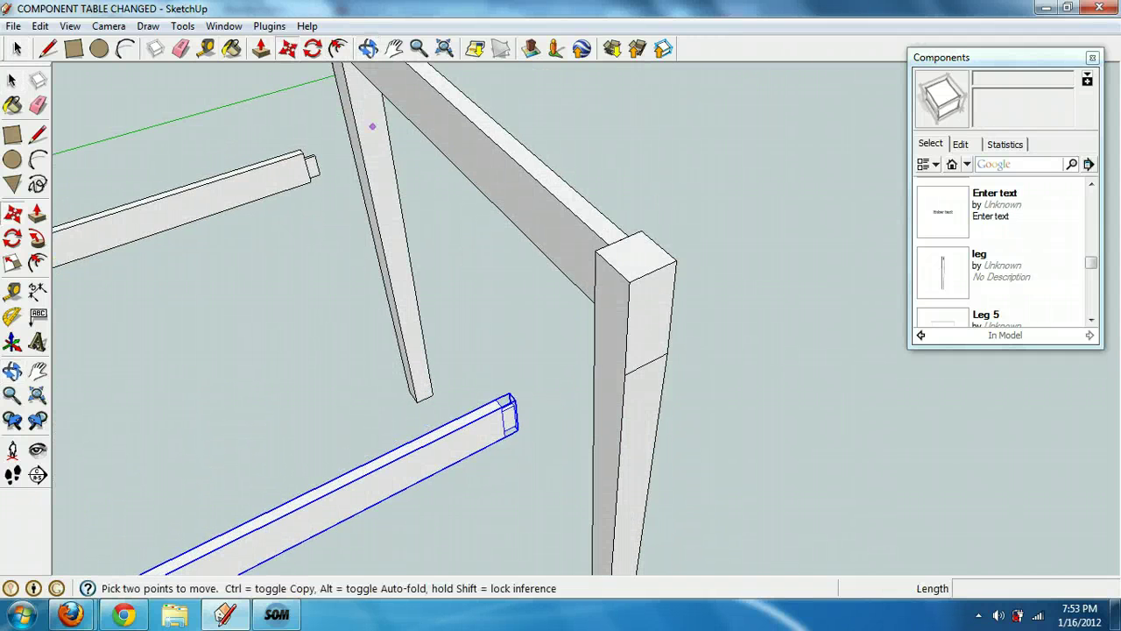
pyautogui.click(506, 404)
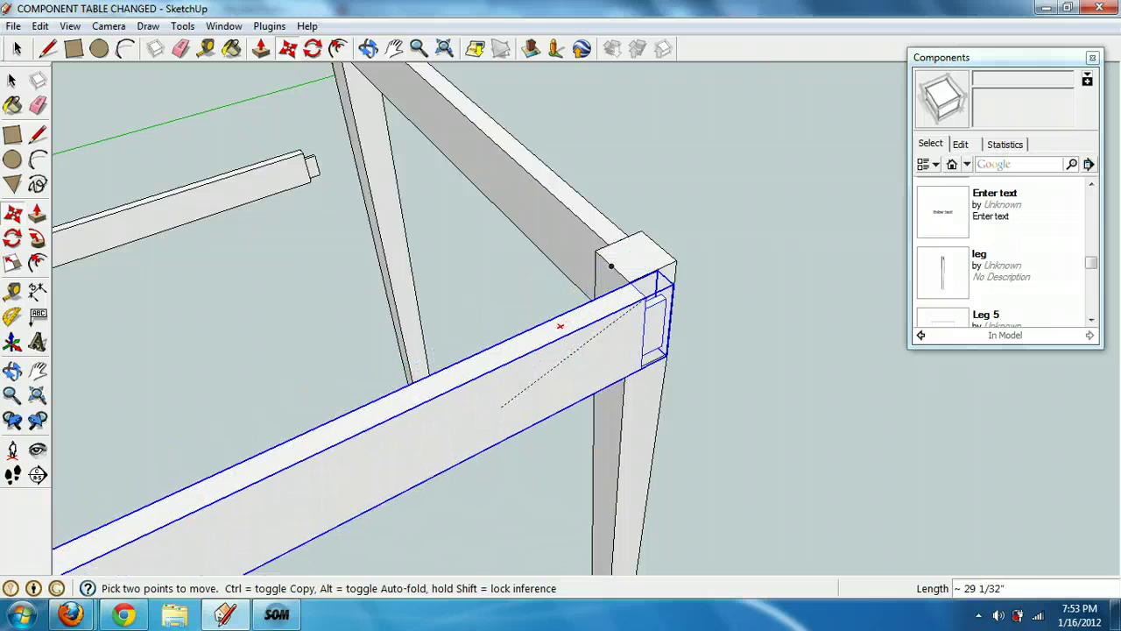
pyautogui.click(614, 276)
# Step: Centre the nearer long apron on the leg by shifting its upper shoulder edge's midpoint 3/8 inch onto the leg edge's midpoint
pyautogui.scroll(3, 613, 276)
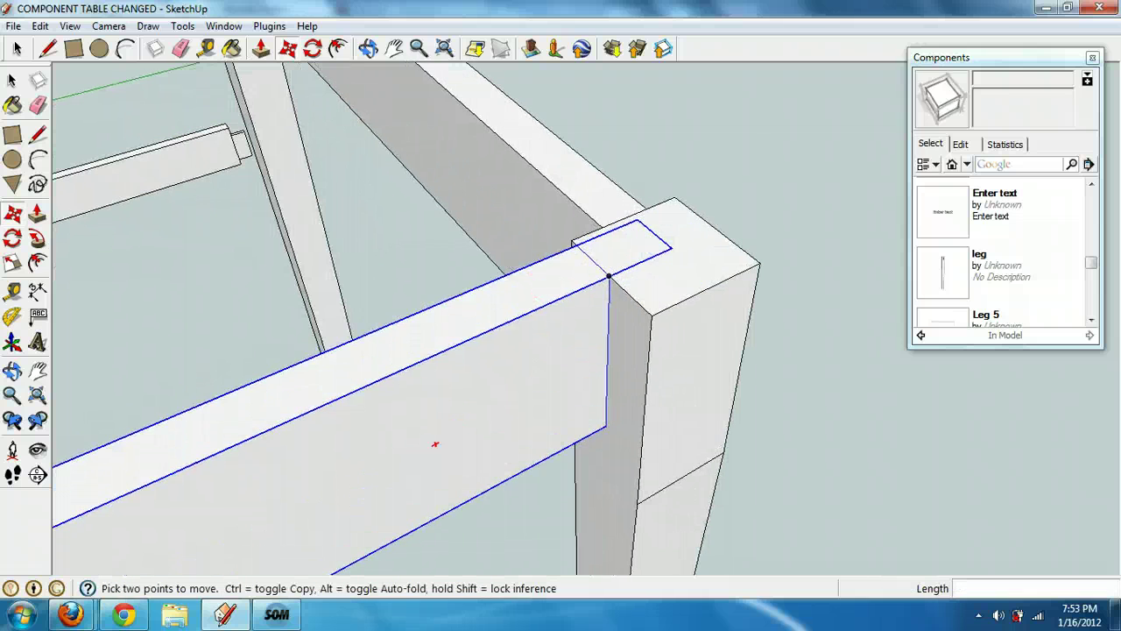
pyautogui.click(592, 261)
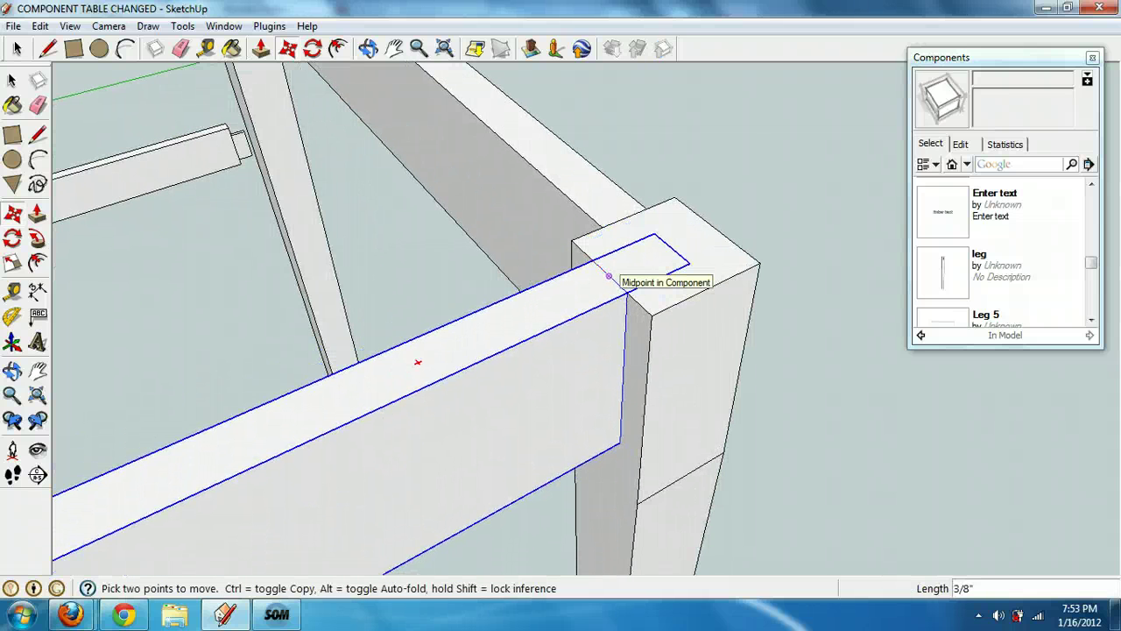
pyautogui.click(609, 276)
pyautogui.scroll(-5, 487, 325)
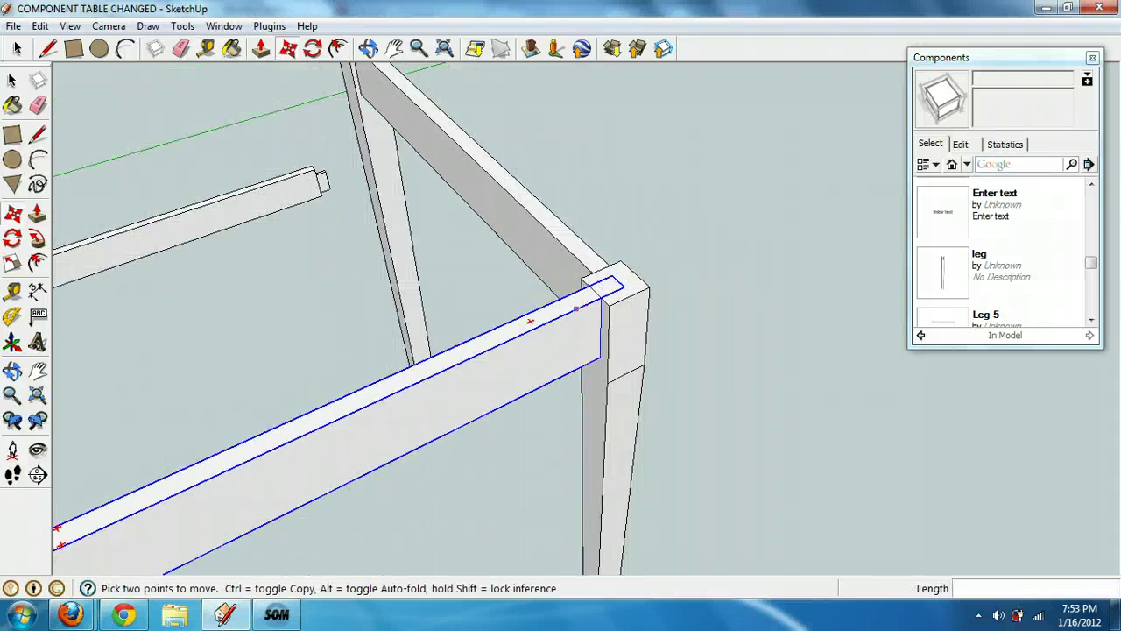
# Step: Move the other long apron by its upper shoulder corner onto the midpoint of the far leg's inner top edge
pyautogui.click(395, 50)
pyautogui.moveTo(412, 232); pyautogui.dragTo(624, 254)
pyautogui.press('space')
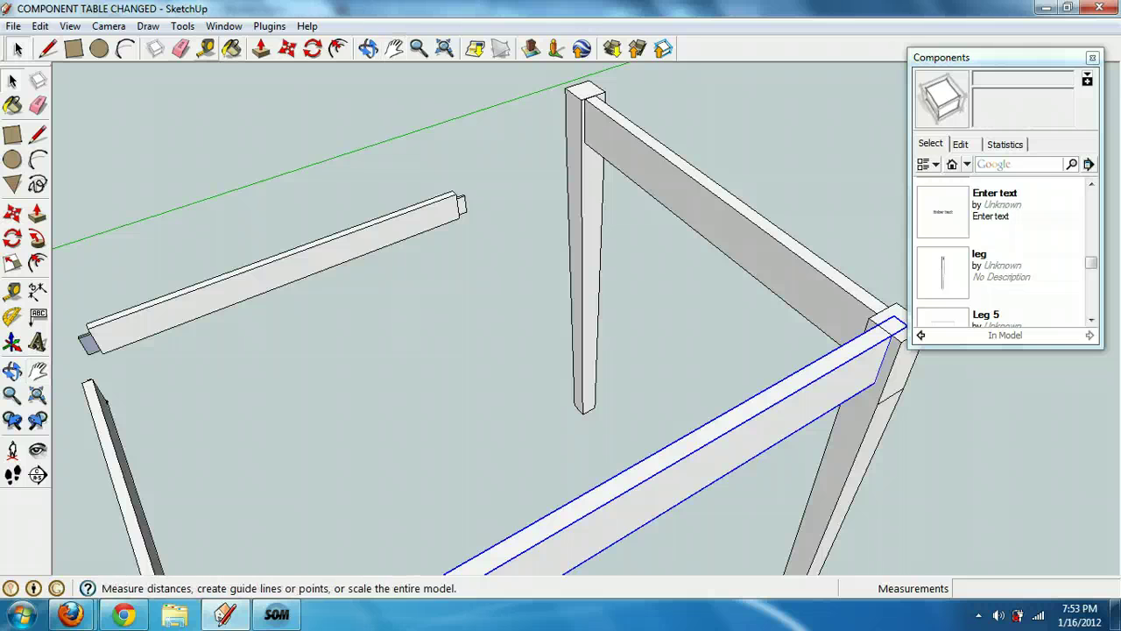
pyautogui.press('space')
pyautogui.scroll(3, 429, 224)
pyautogui.press('m')
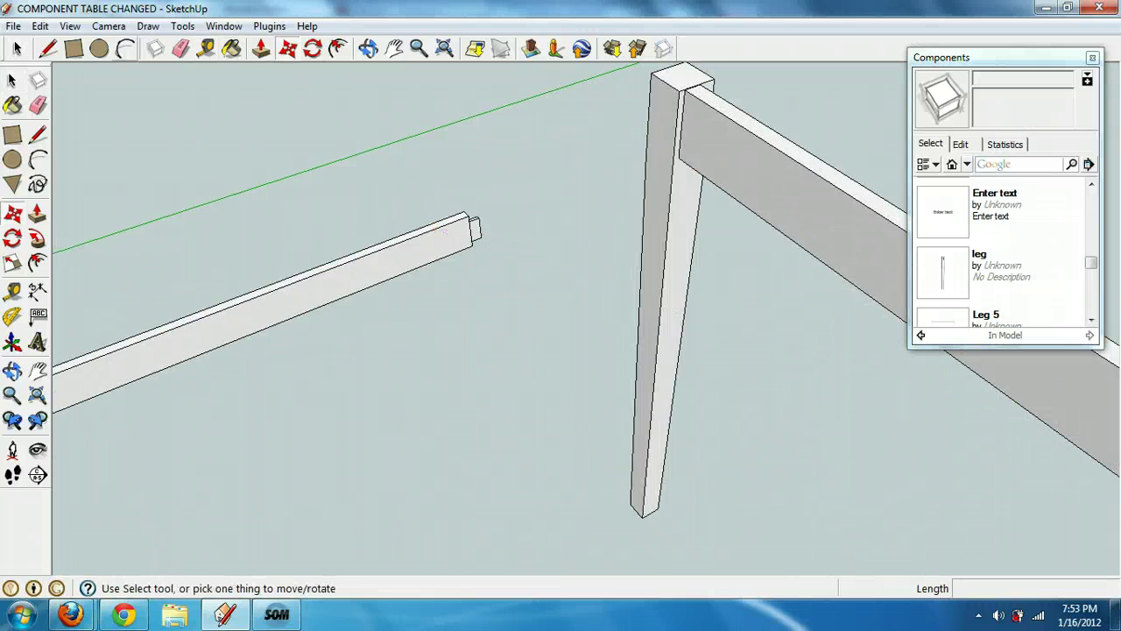
pyautogui.click(18, 48)
pyautogui.click(428, 242)
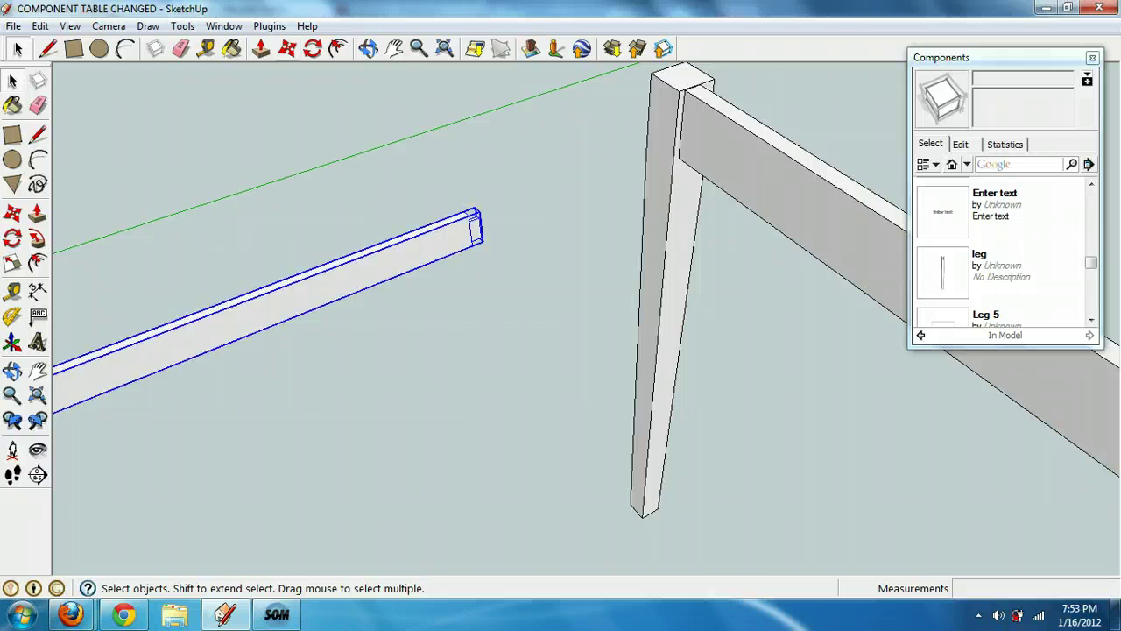
pyautogui.press('m')
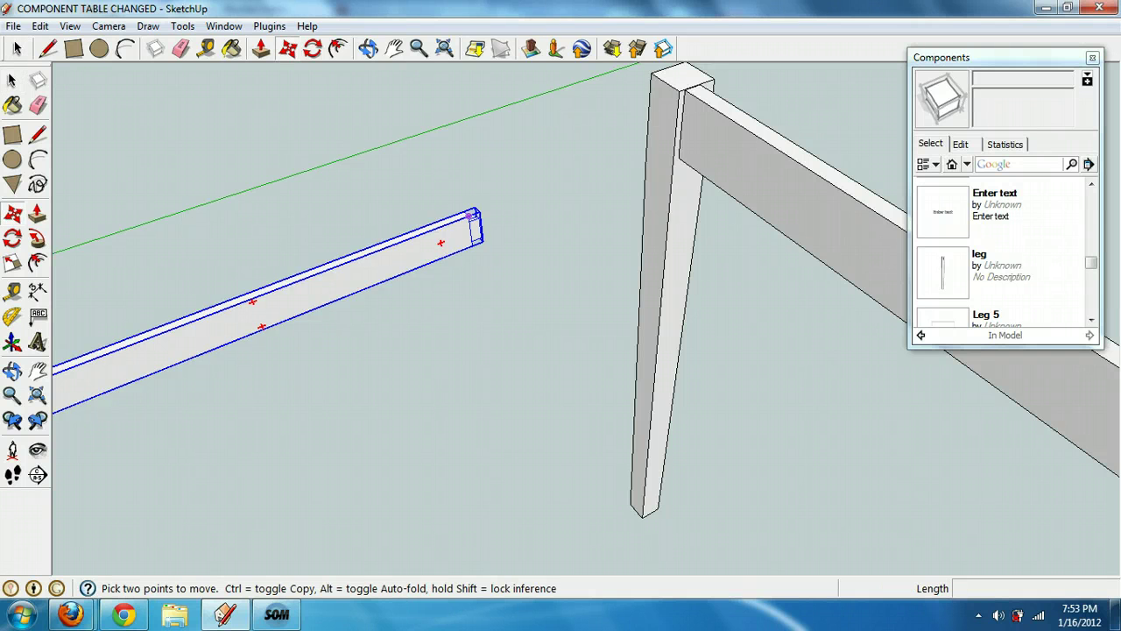
pyautogui.click(473, 213)
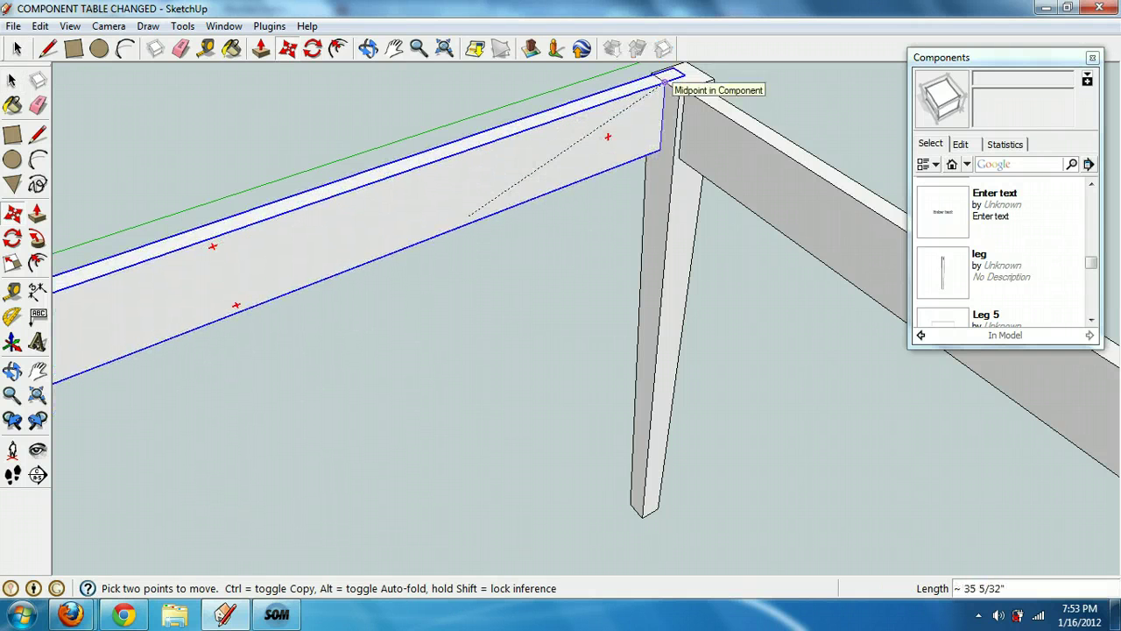
pyautogui.click(670, 84)
# Step: Centre the far long apron by moving its upper shoulder edge's midpoint to the midpoint of the far leg's top edge
pyautogui.scroll(4, 652, 91)
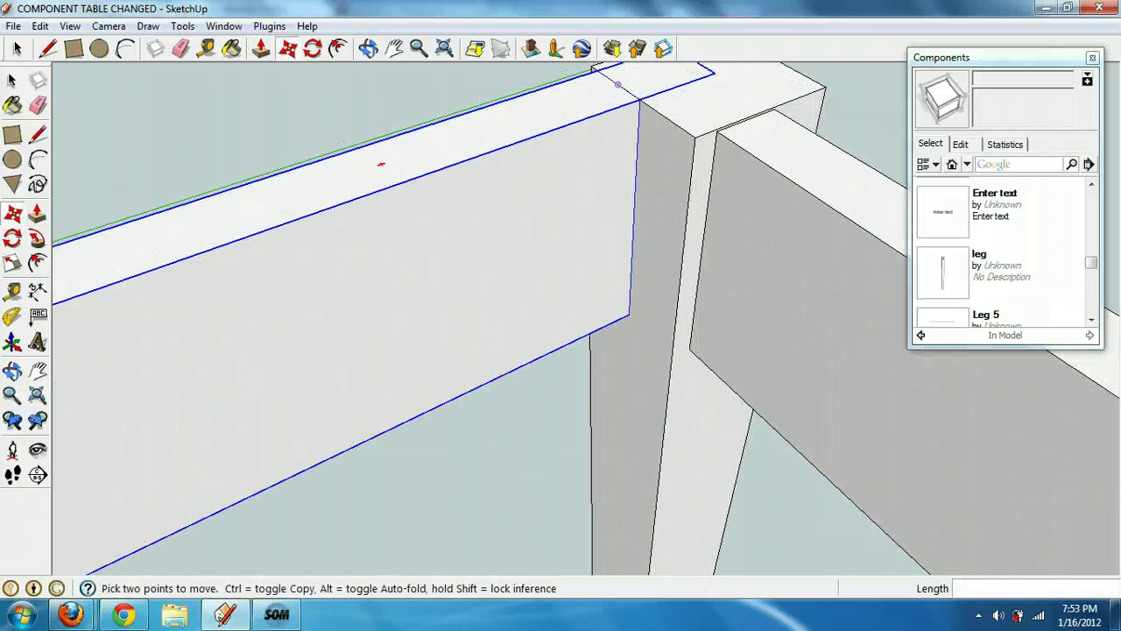
pyautogui.click(619, 85)
pyautogui.click(642, 101)
pyautogui.scroll(-6, 596, 147)
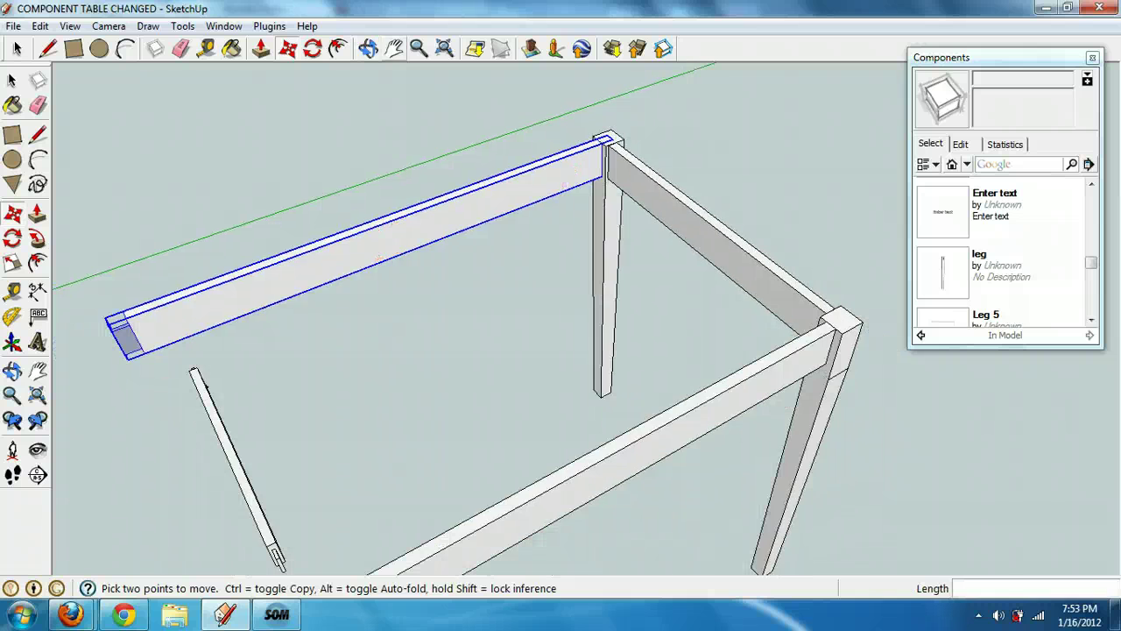
# Step: Copy the two assembled legs about 37 35/64 inches along the green axis to the free ends of the long aprons
pyautogui.keyDown('shift'); pyautogui.moveTo(473, 210); pyautogui.dragTo(640, 98, button='middle'); pyautogui.keyUp('shift')
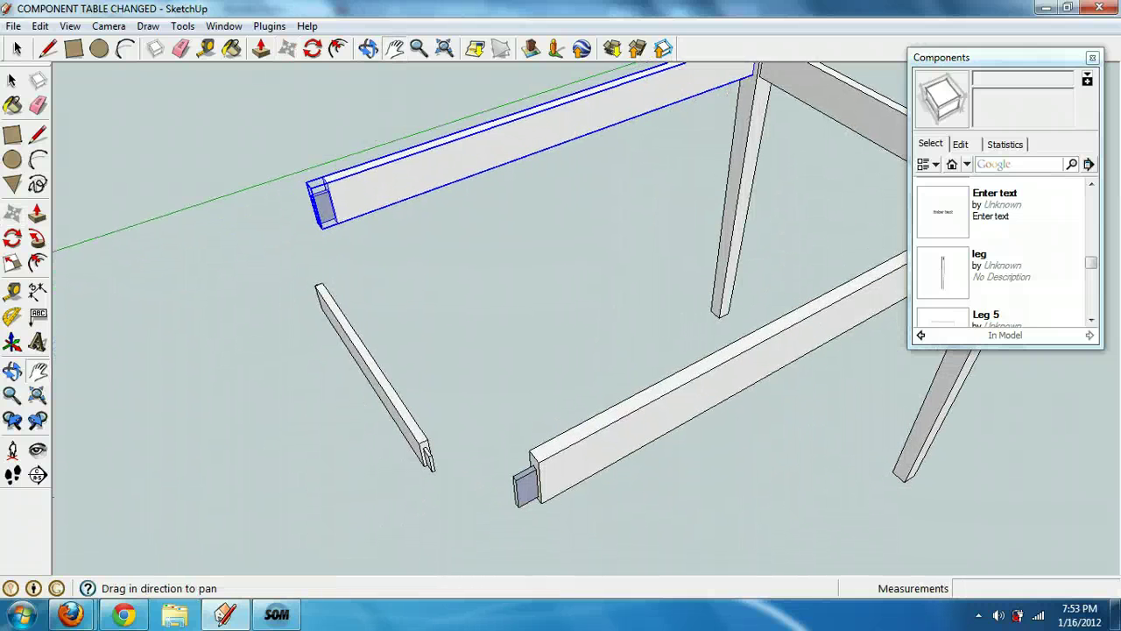
pyautogui.scroll(-3, 477, 254)
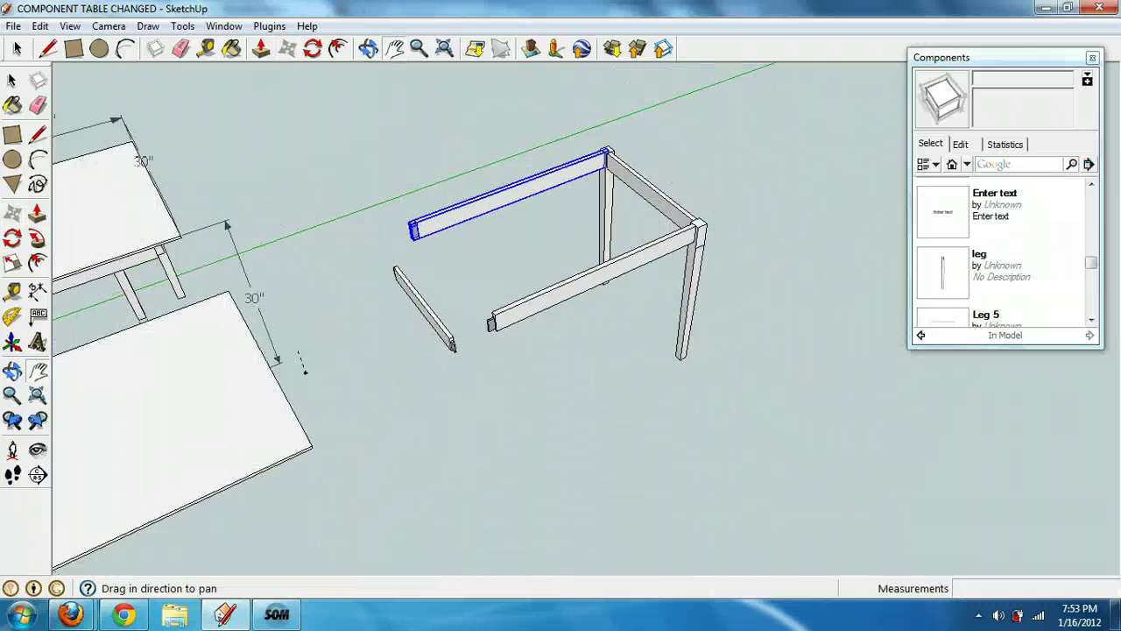
pyautogui.press('space')
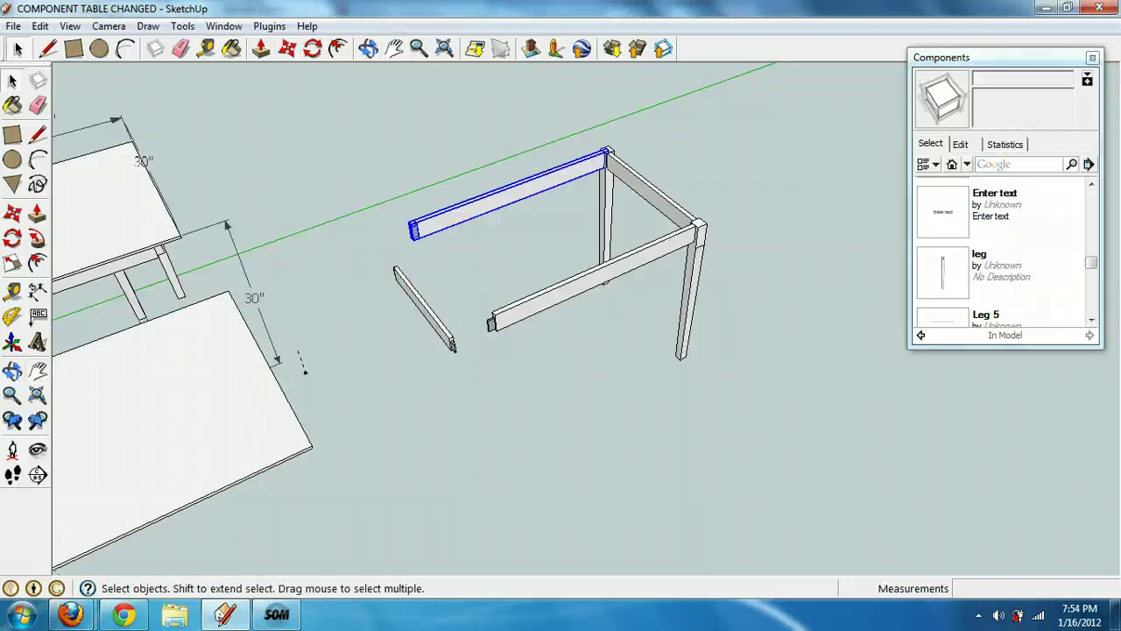
pyautogui.keyDown('shift'); pyautogui.click(607, 212); pyautogui.keyUp('shift')
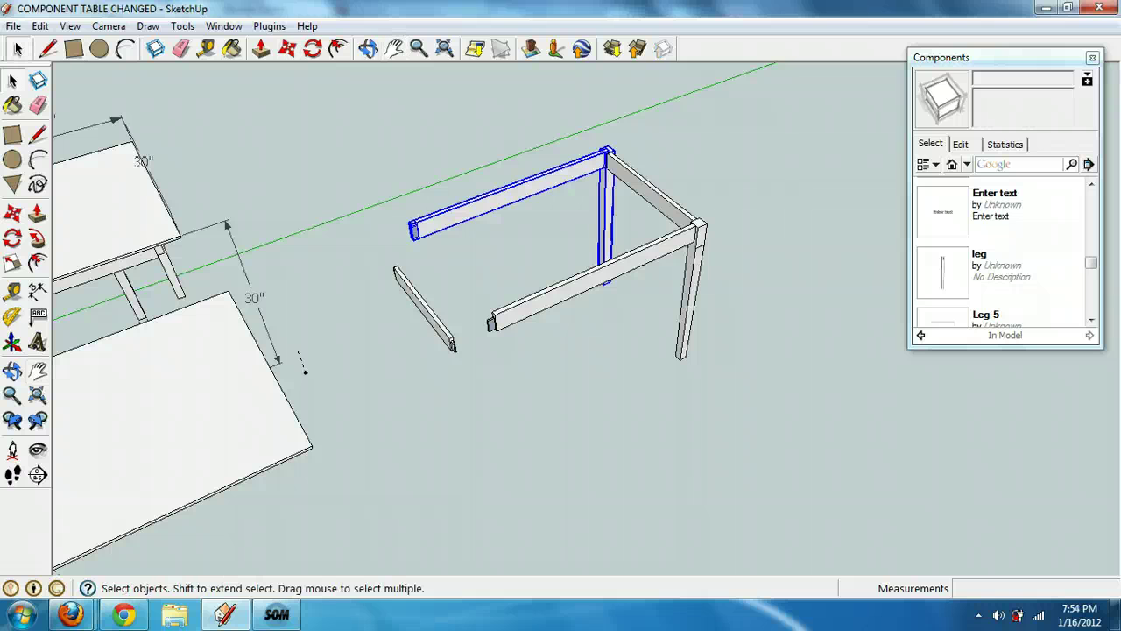
pyautogui.click(607, 212)
pyautogui.keyDown('shift'); pyautogui.click(691, 289); pyautogui.keyUp('shift')
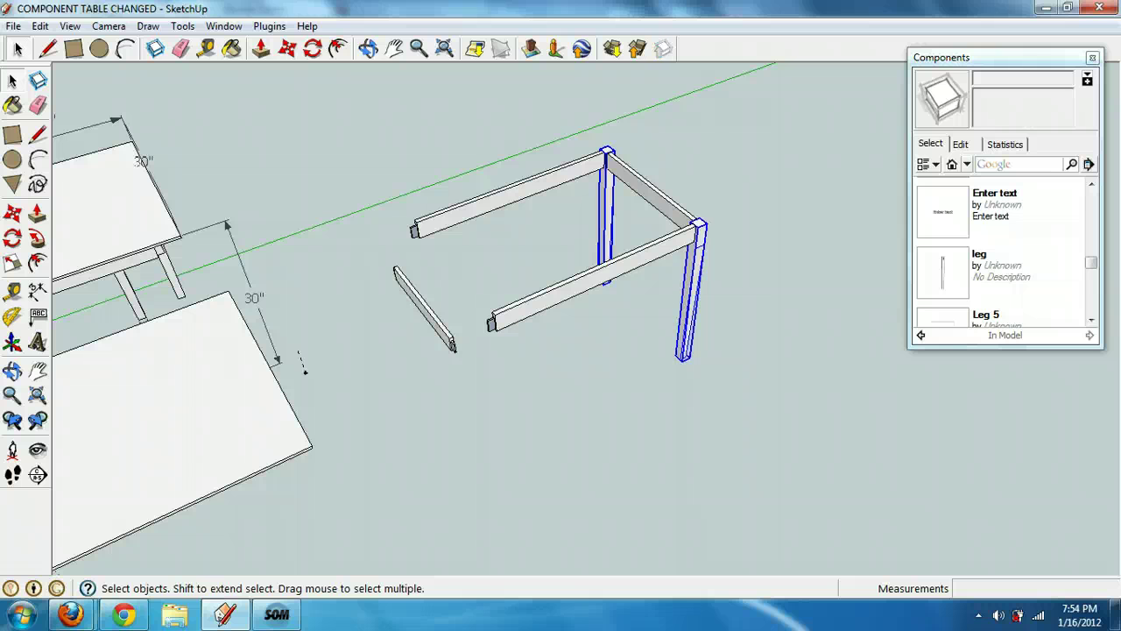
pyautogui.press('m')
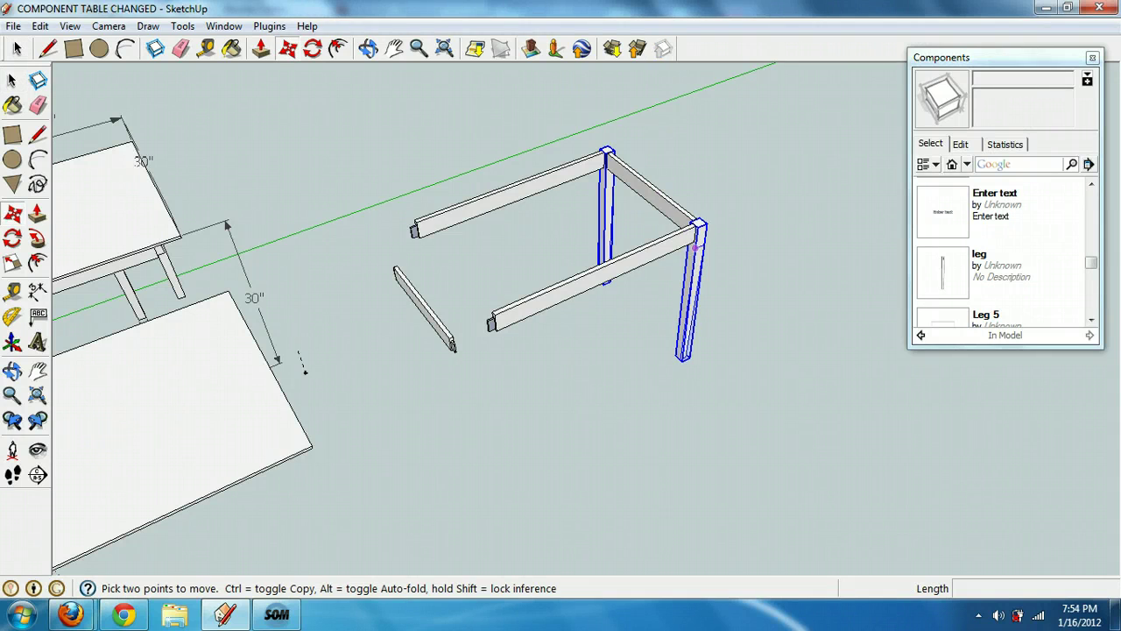
pyautogui.click(692, 259)
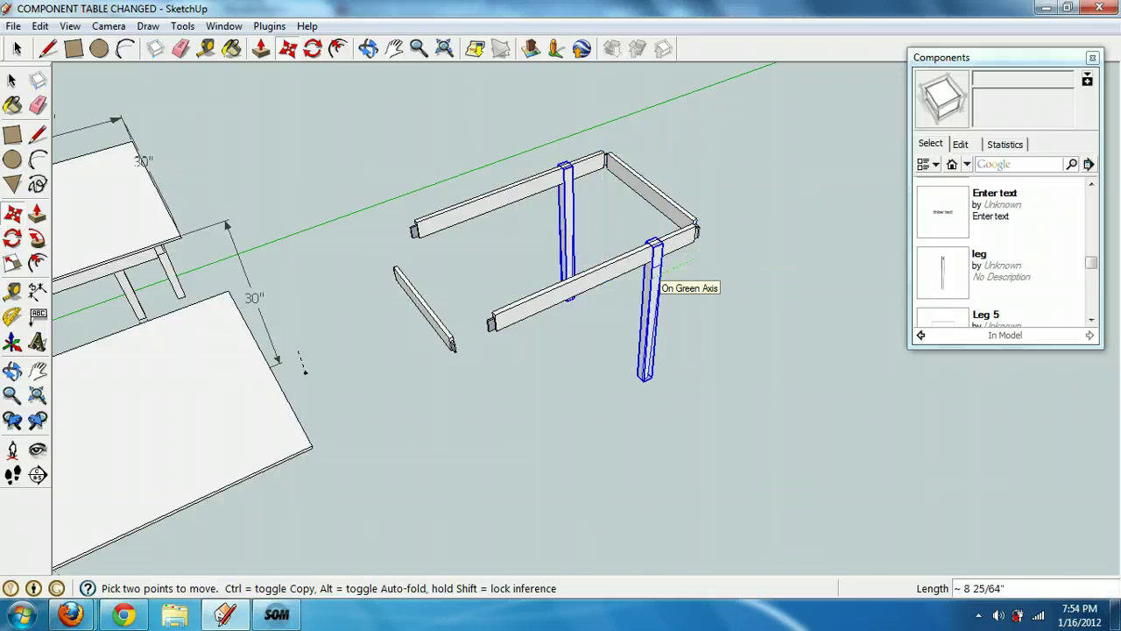
pyautogui.press('ctrl')
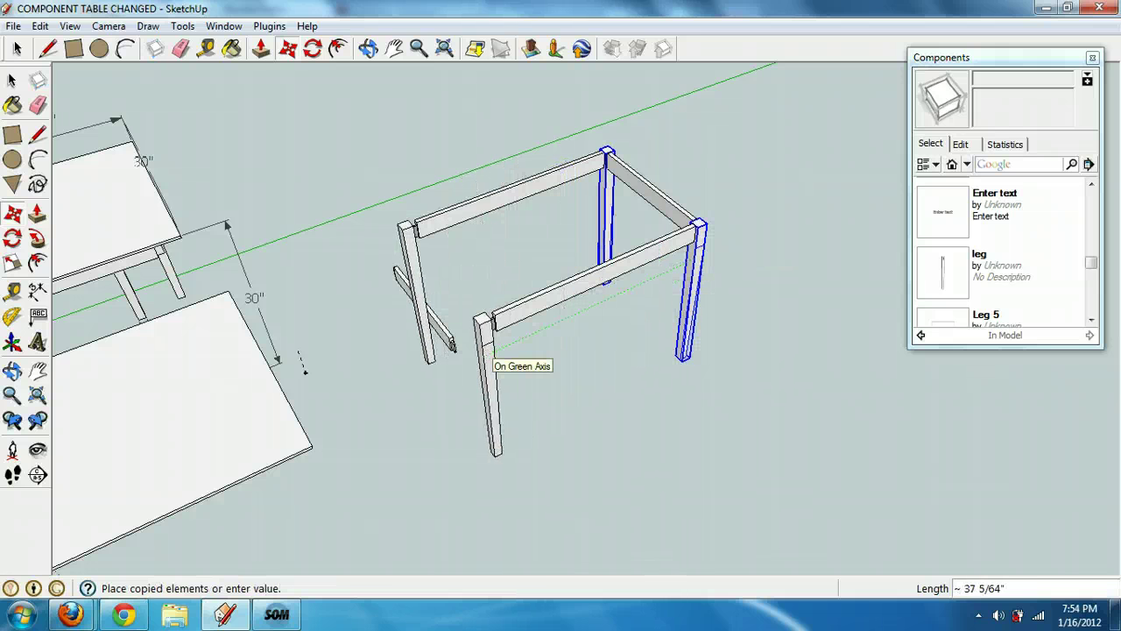
pyautogui.click(482, 355)
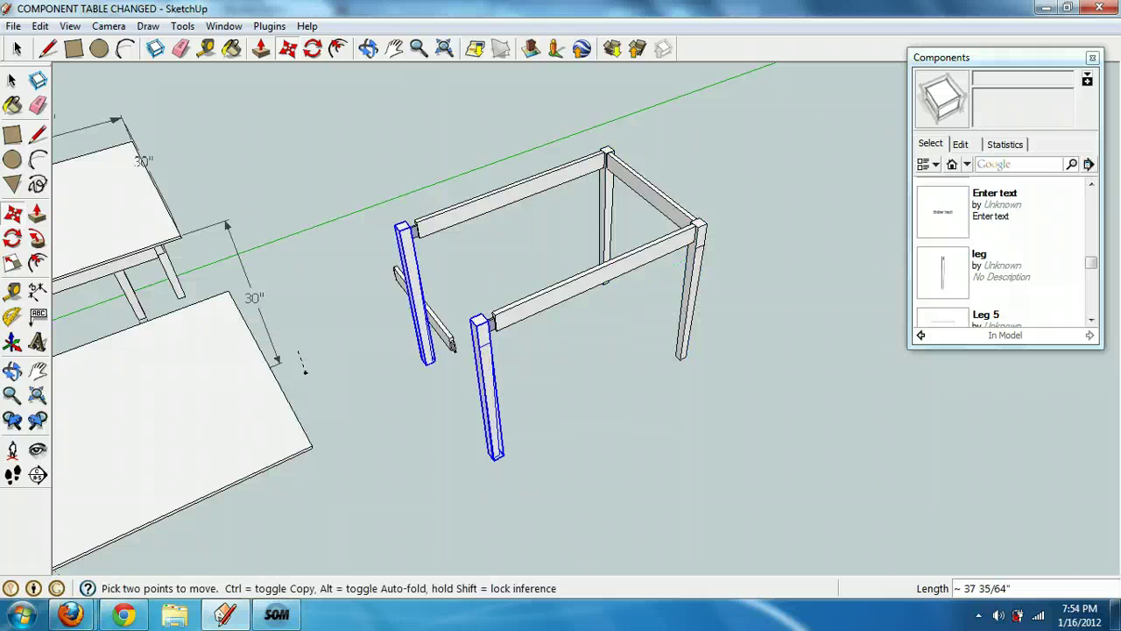
# Step: Rotate the two copied legs 180 degrees in the horizontal plane about the top of the far copied leg
pyautogui.click(12, 238)
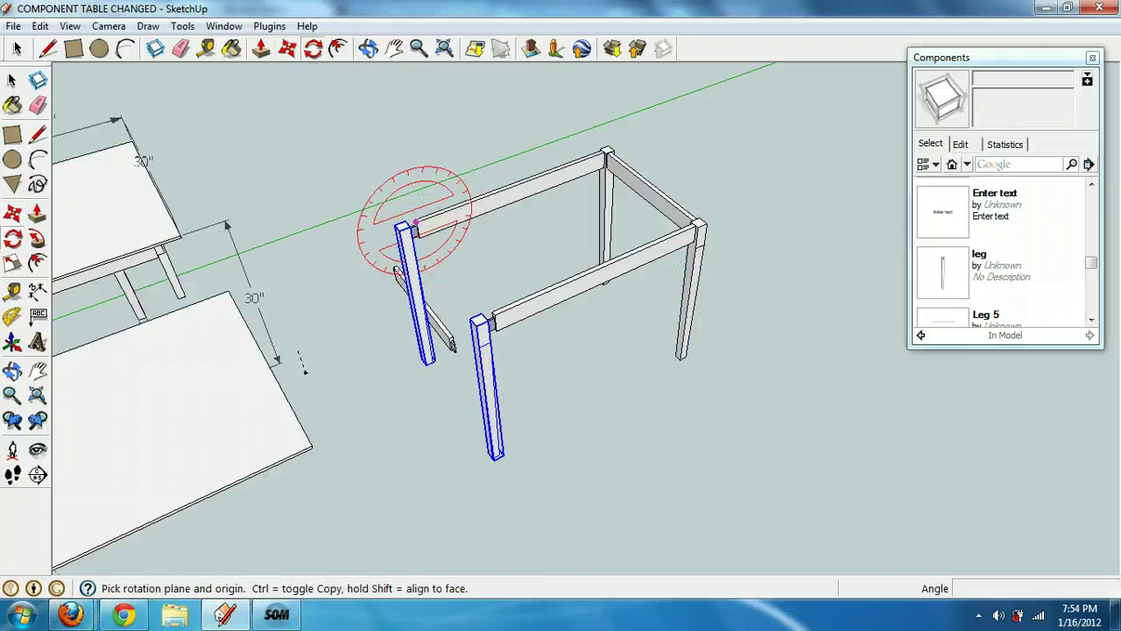
pyautogui.click(399, 230)
pyautogui.click(672, 130)
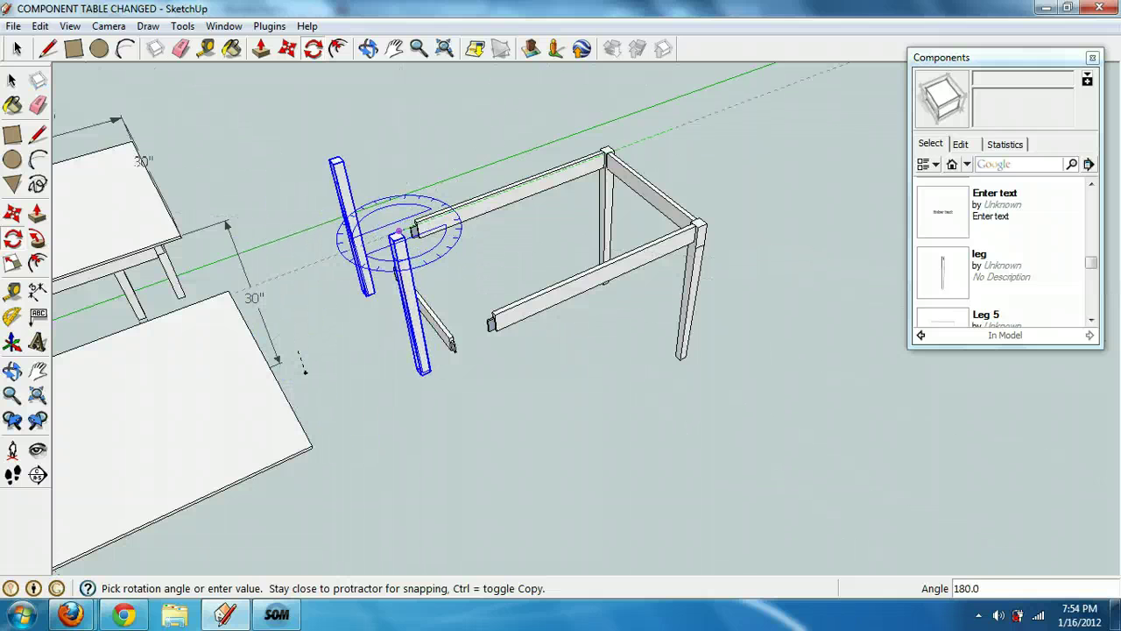
pyautogui.click(355, 241)
# Step: Move the rotated pair of legs by a top corner to the upper shoulder corner of the nearer long apron's free end
pyautogui.click(288, 49)
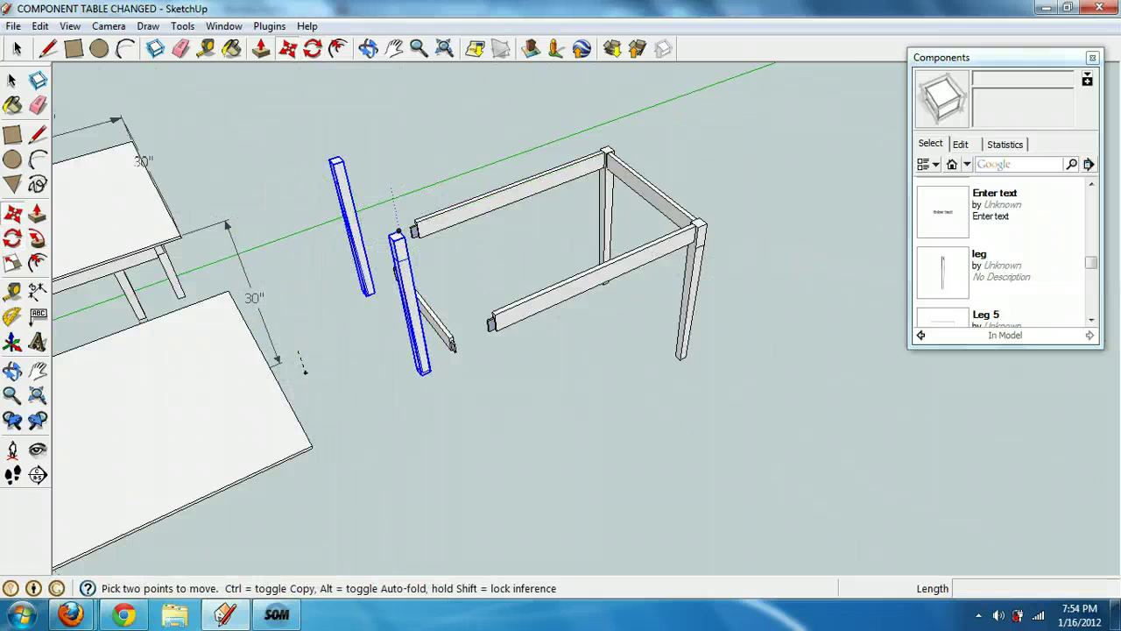
pyautogui.click(397, 235)
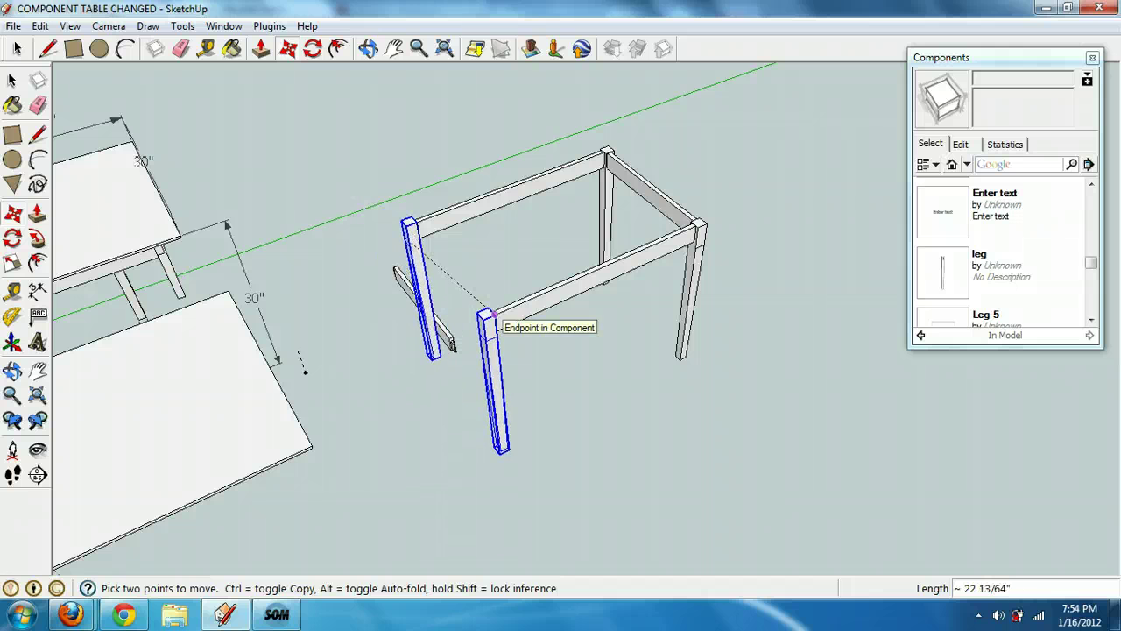
pyautogui.click(486, 313)
# Step: Shift the pair of legs 1/2 inch so the leg's inner top edge midpoint meets the long apron's shoulder edge midpoint
pyautogui.scroll(5, 486, 313)
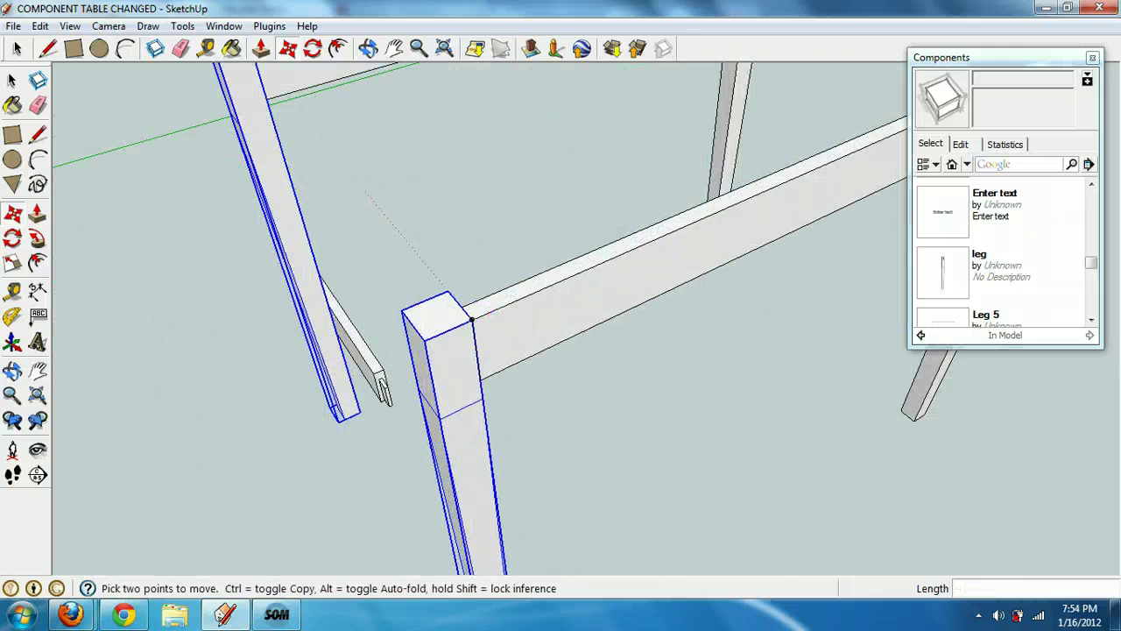
pyautogui.moveTo(383, 391); pyautogui.dragTo(749, 385, button='middle')
pyautogui.scroll(4, 444, 93)
pyautogui.press('m')
pyautogui.click(529, 407)
pyautogui.click(501, 420)
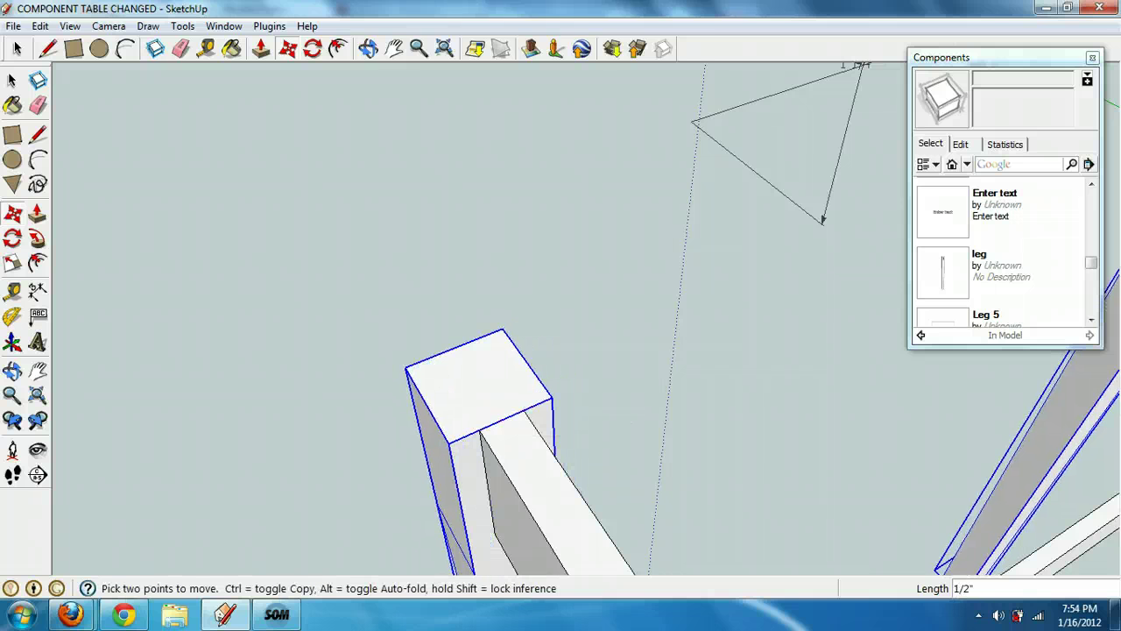
pyautogui.keyDown('shift'); pyautogui.moveTo(501, 420); pyautogui.dragTo(57, 509, button='middle'); pyautogui.keyUp('shift')
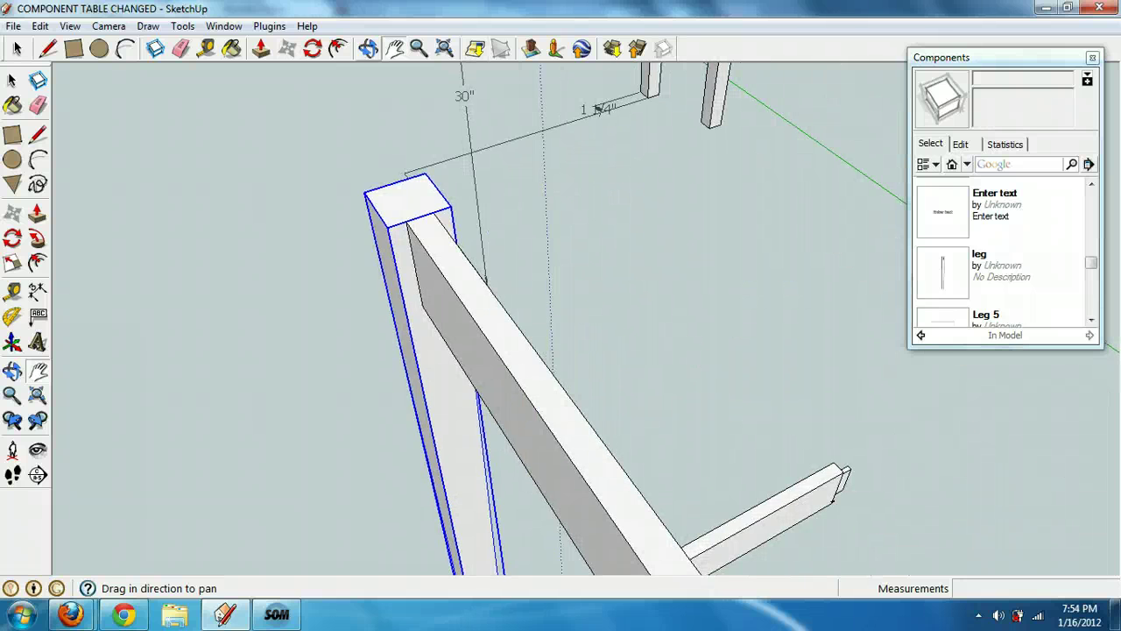
# Step: Move the loose short apron by its top shoulder edge onto the midpoint of the near leg's inner top edge, between the two added legs
pyautogui.click(369, 49)
pyautogui.moveTo(385, 166); pyautogui.dragTo(1119, 212)
pyautogui.moveTo(526, 351); pyautogui.dragTo(596, 332, button='middle')
pyautogui.keyDown('shift'); pyautogui.moveTo(902, 311); pyautogui.dragTo(425, 290, button='middle'); pyautogui.keyUp('shift')
pyautogui.scroll(-3, 600, 255)
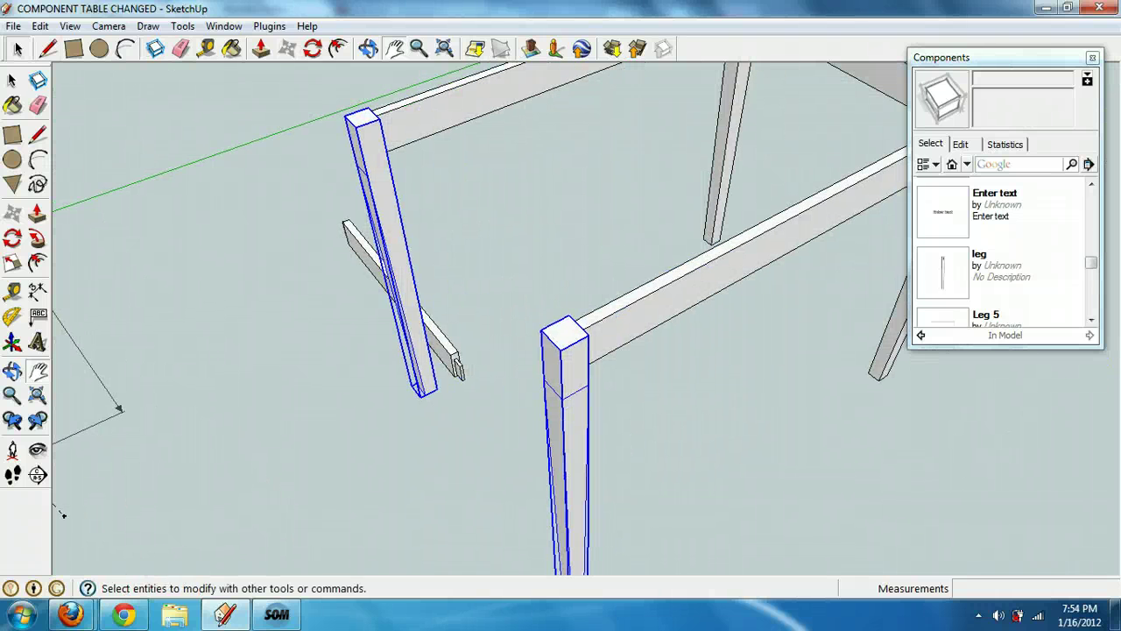
pyautogui.click(457, 368)
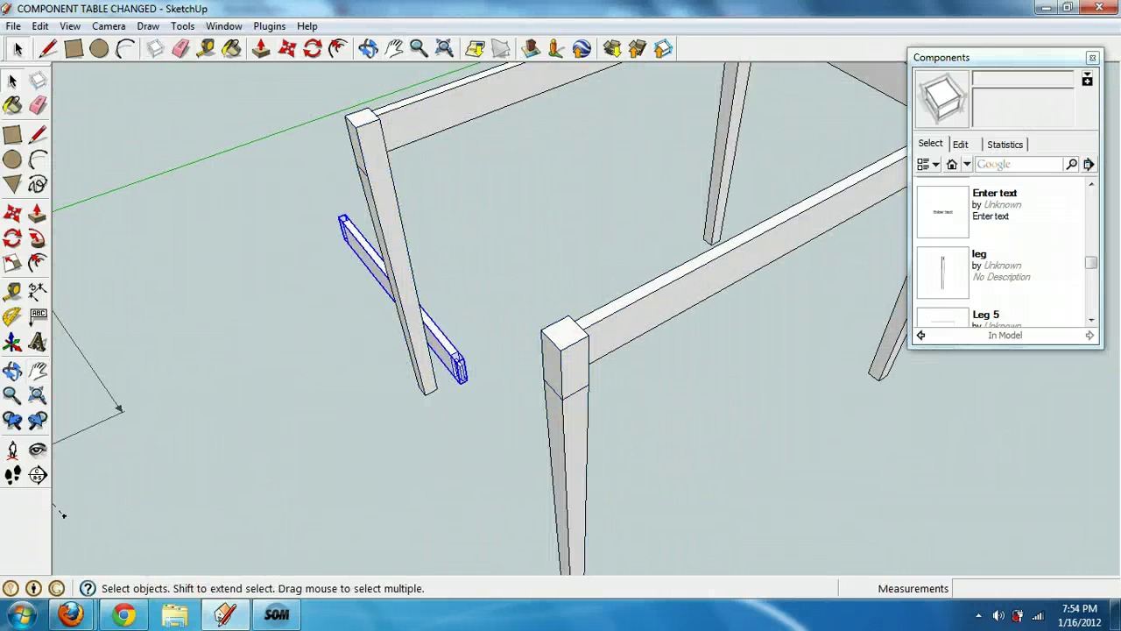
pyautogui.press('m')
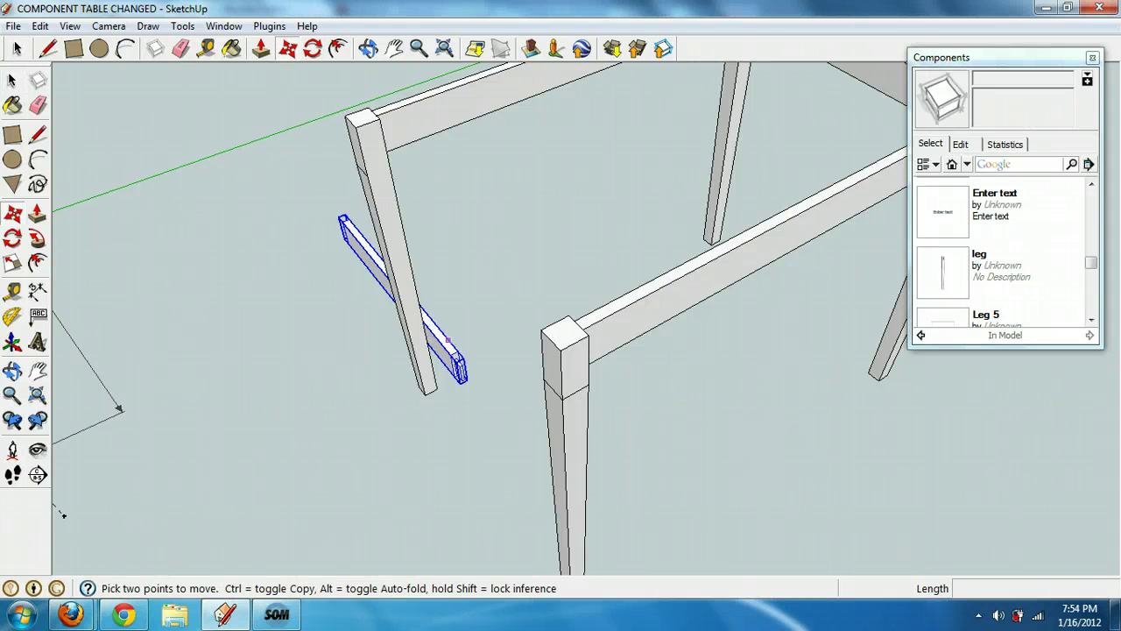
pyautogui.click(453, 354)
pyautogui.scroll(4, 554, 323)
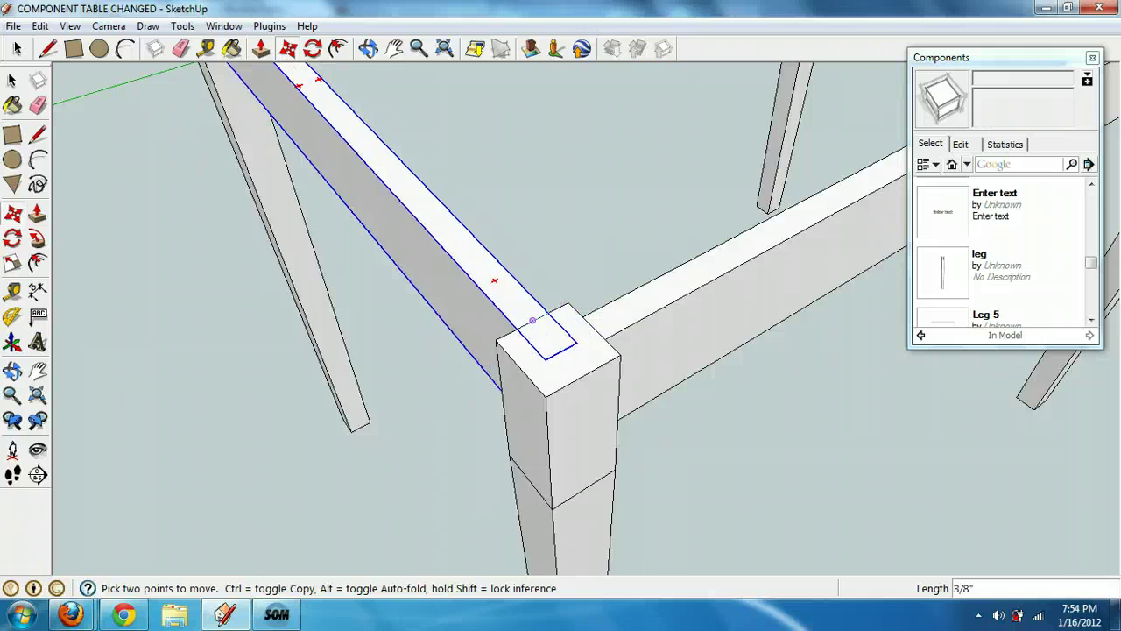
pyautogui.click(532, 321)
pyautogui.scroll(-5, 333, 216)
pyautogui.press('space')
pyautogui.click(368, 217)
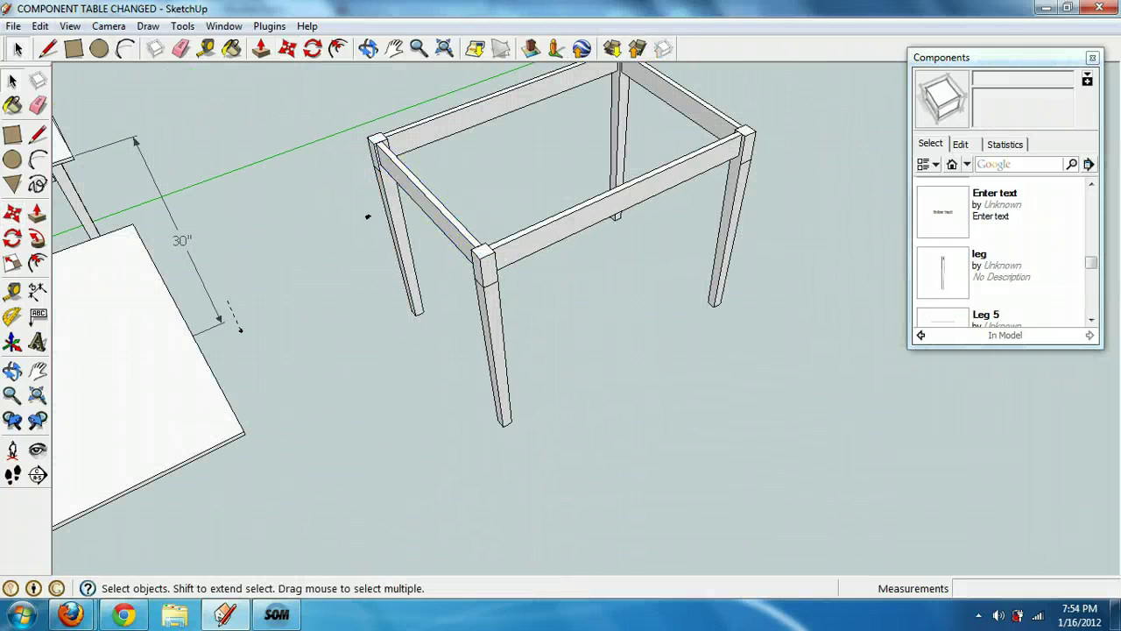
# Step: Move the spare tabletop from beside the original table to a spot above the new table base
pyautogui.moveTo(368, 216); pyautogui.dragTo(866, 359, button='middle')
pyautogui.scroll(5, 866, 359)
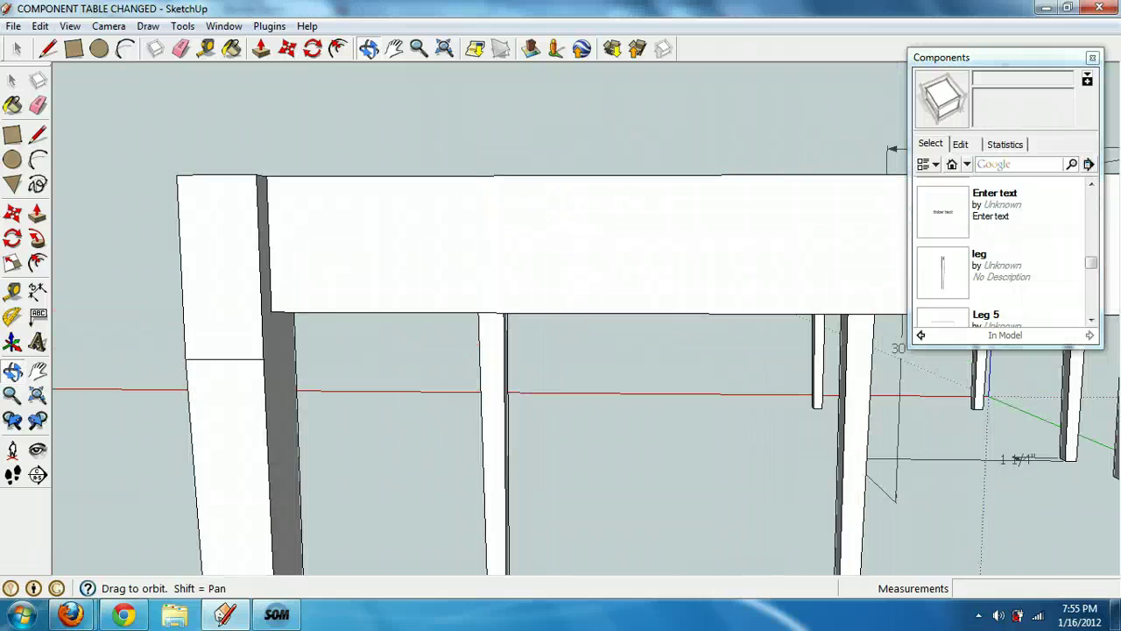
pyautogui.scroll(-6, 1006, 471)
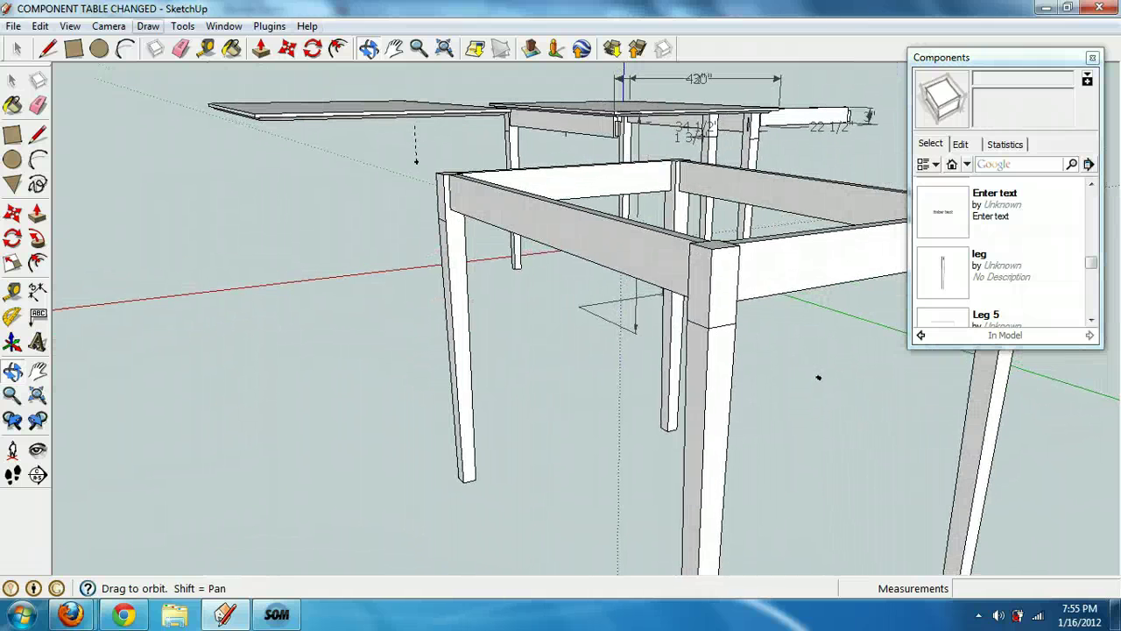
pyautogui.click(359, 110)
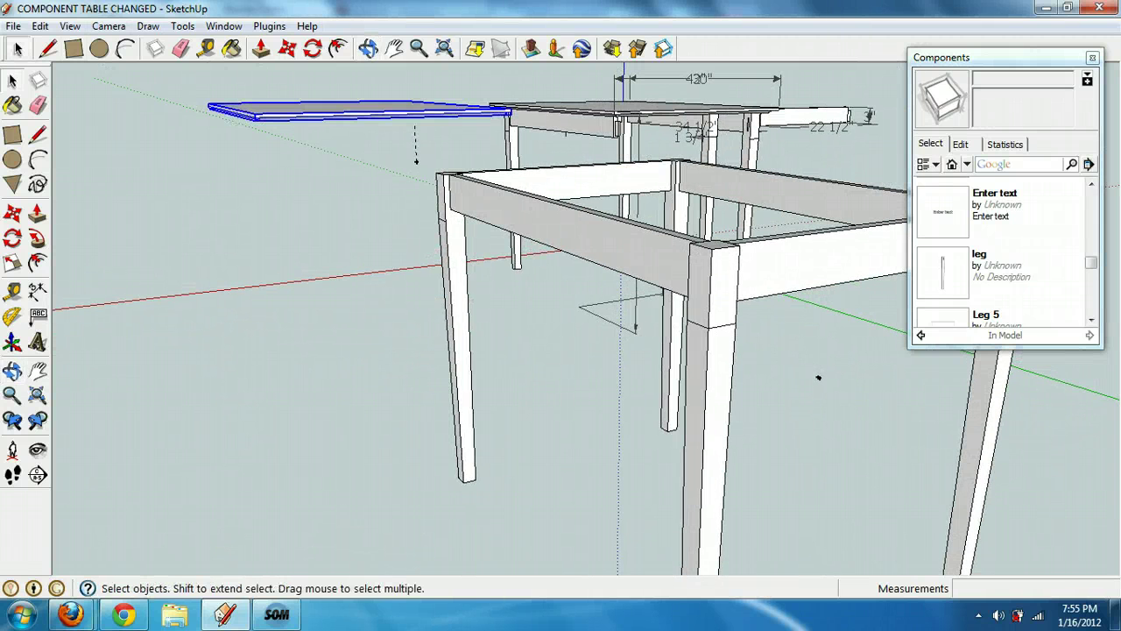
pyautogui.press('m')
pyautogui.click(416, 161)
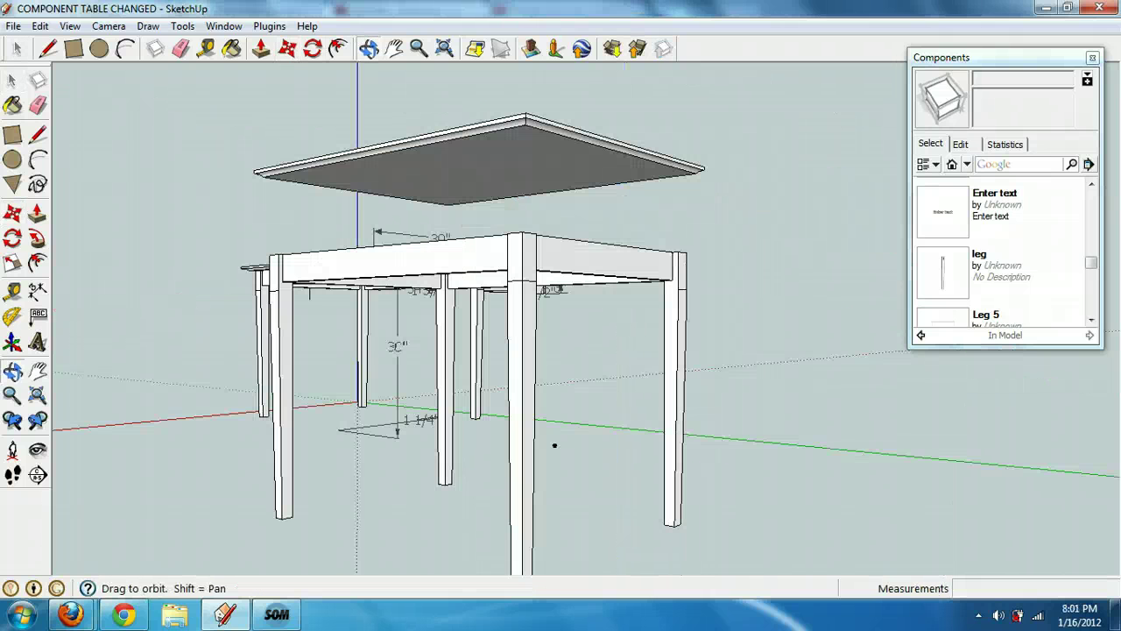
# Step: Draw a diagonal line across the underside of the raised tabletop between opposite corners
pyautogui.moveTo(555, 445)
pyautogui.mouseDown(button='middle')
pyautogui.moveTo(555, 429)
pyautogui.moveTo(538, 419)
pyautogui.moveTo(479, 502)
pyautogui.mouseUp(button='middle')
pyautogui.scroll(4, 538, 419)
pyautogui.scroll(-5, 496, 464)
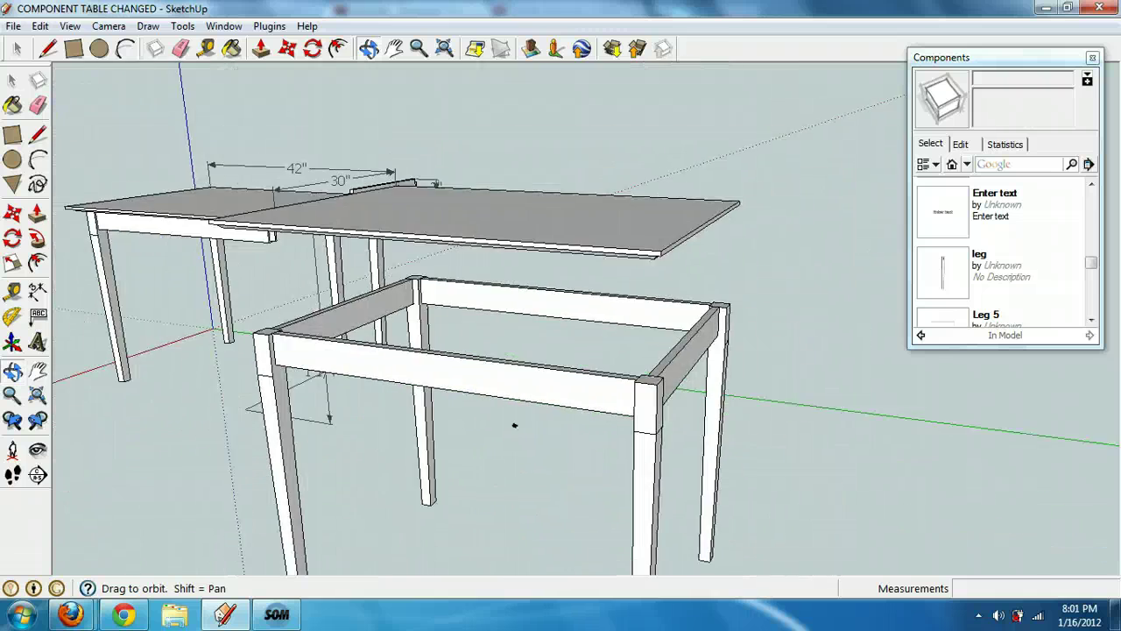
pyautogui.moveTo(513, 425)
pyautogui.mouseDown()
pyautogui.moveTo(523, 426)
pyautogui.moveTo(499, 419)
pyautogui.mouseUp()
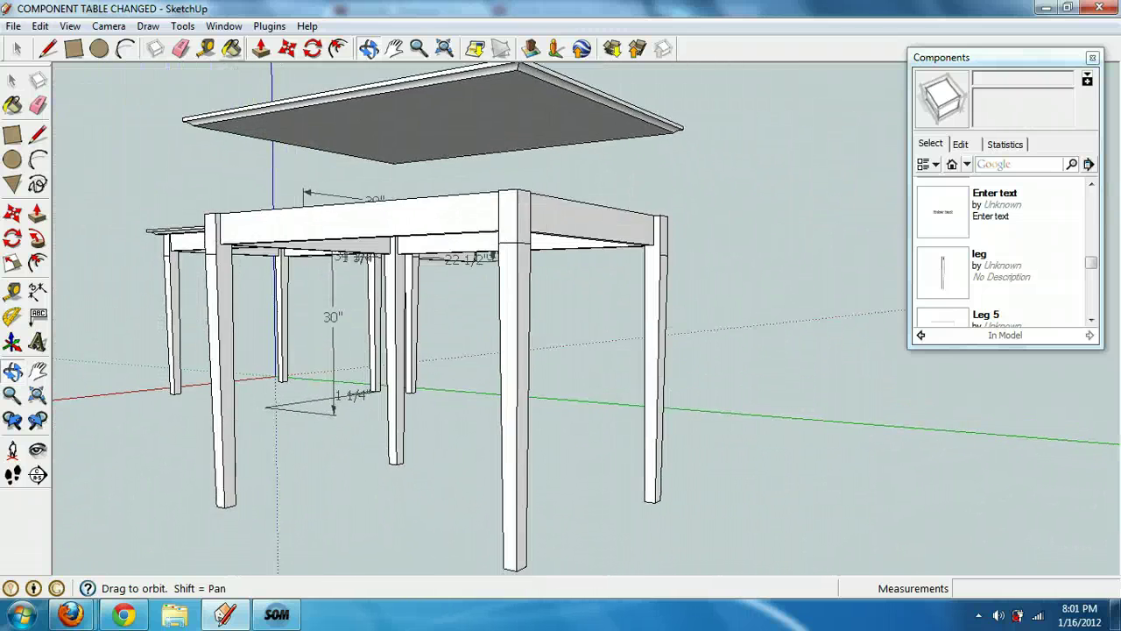
pyautogui.press('l')
pyautogui.scroll(5, 393, 163)
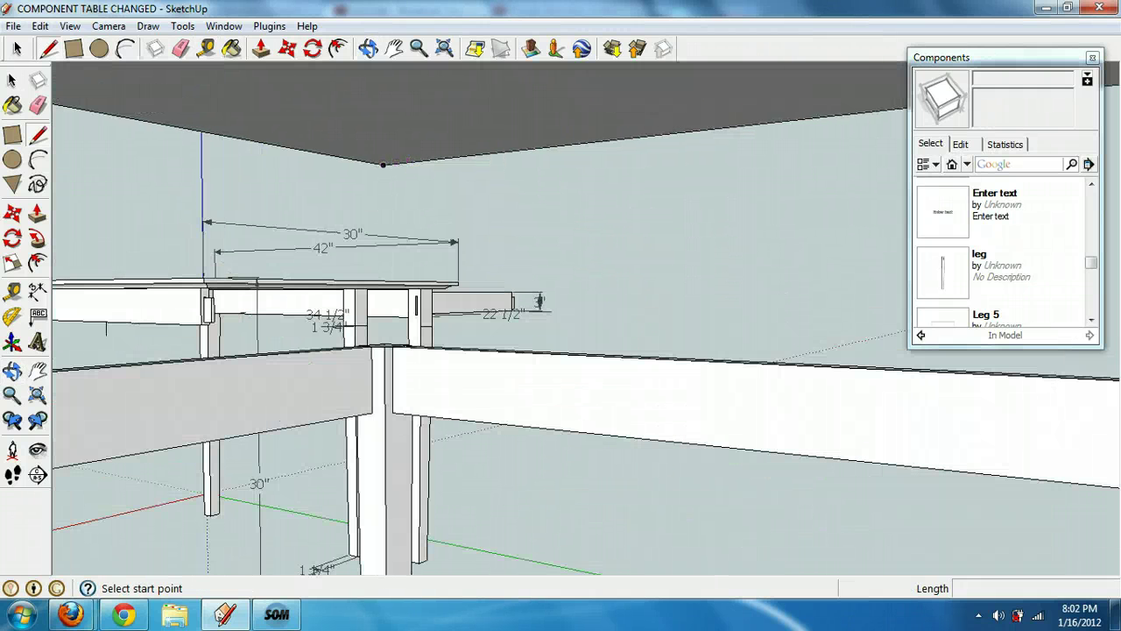
pyautogui.click(383, 165)
pyautogui.scroll(-4, 394, 163)
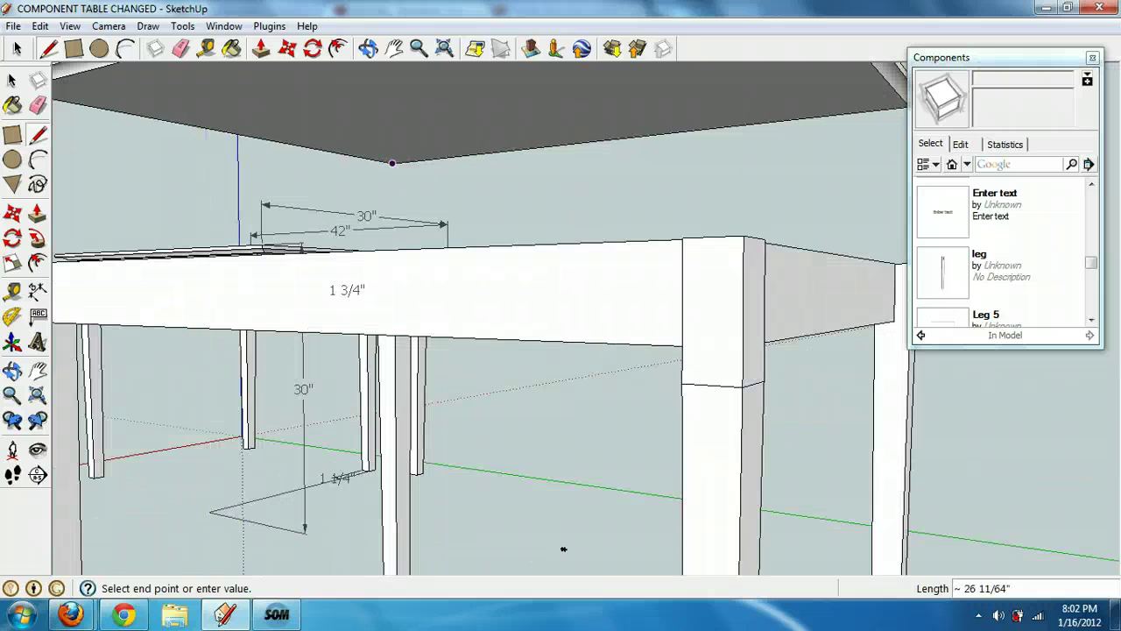
pyautogui.click(394, 49)
pyautogui.moveTo(508, 131); pyautogui.dragTo(403, 224)
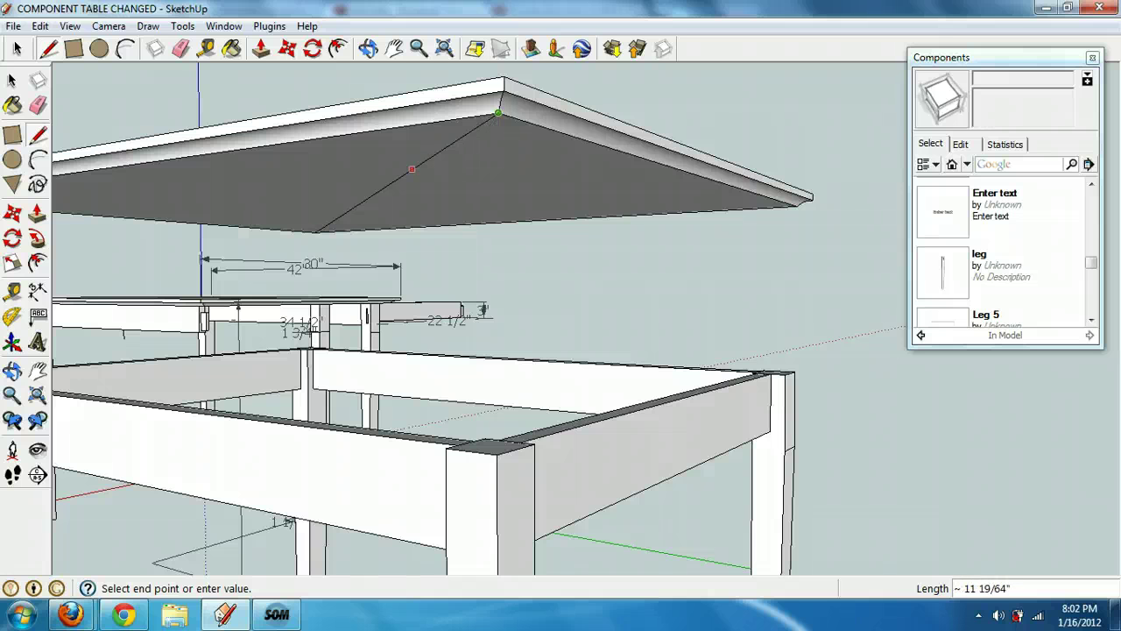
pyautogui.press('Escape')
# Step: Draw a diagonal line across the top of the base between the corners of two opposite legs
pyautogui.click(307, 348)
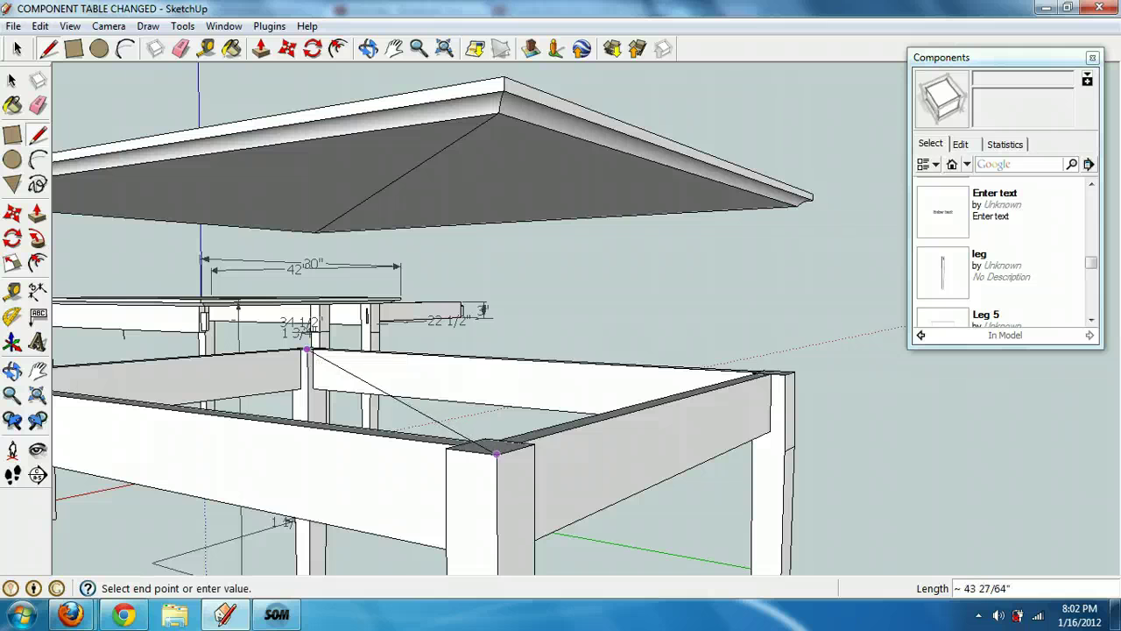
pyautogui.click(485, 438)
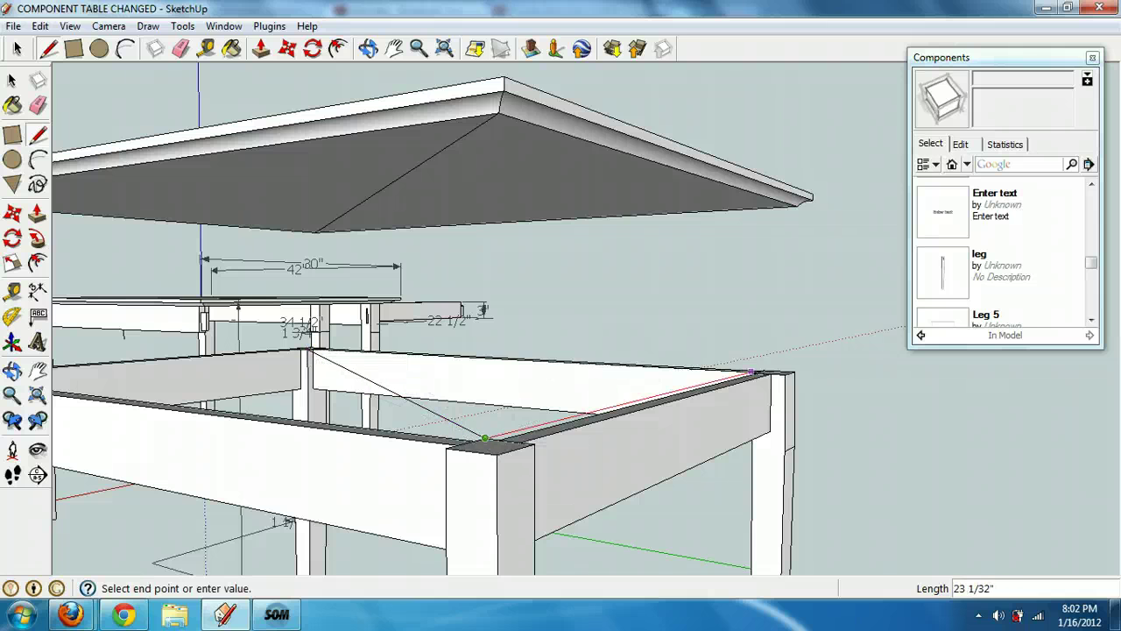
pyautogui.click(16, 49)
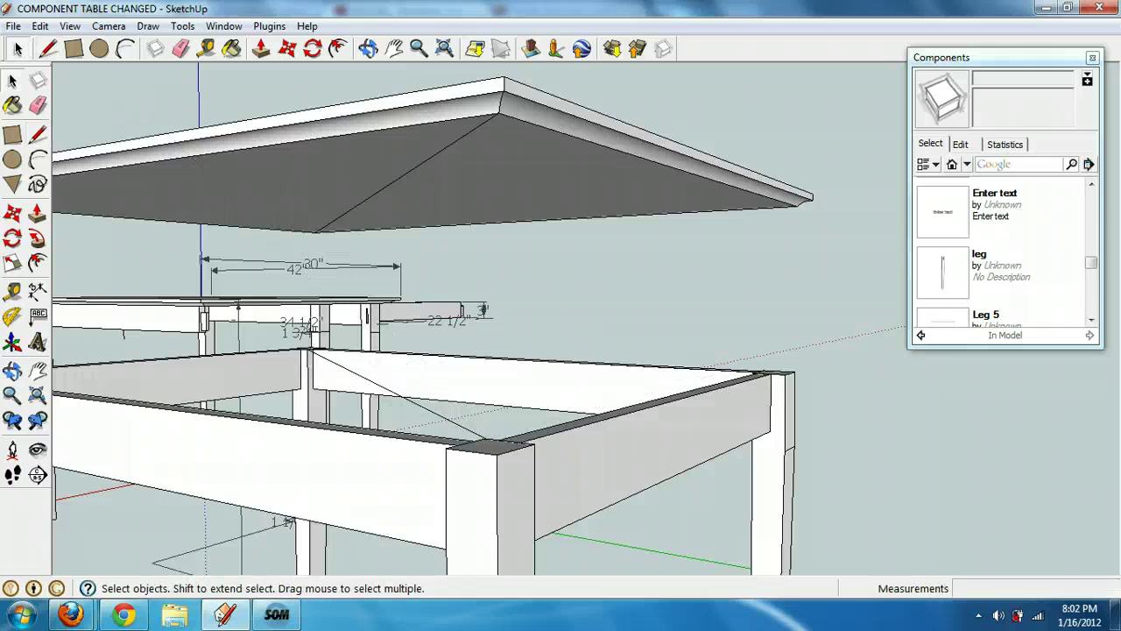
# Step: Move the tabletop and its diagonal by the diagonal's midpoint onto the midpoint of the base's diagonal
pyautogui.tripleClick(387, 158)
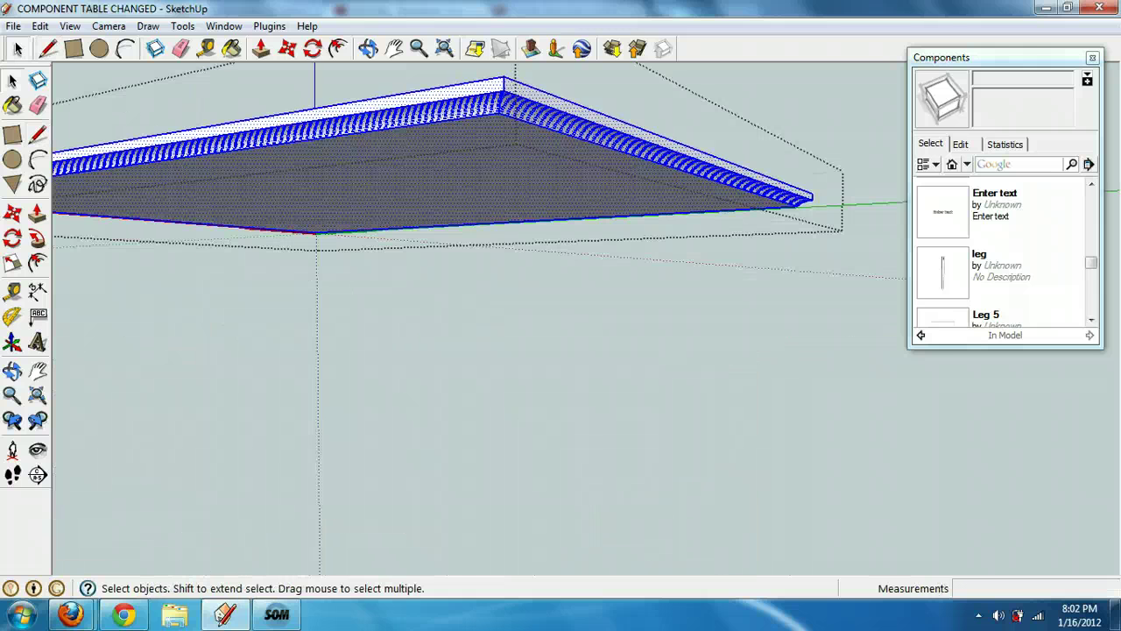
pyautogui.press('Escape')
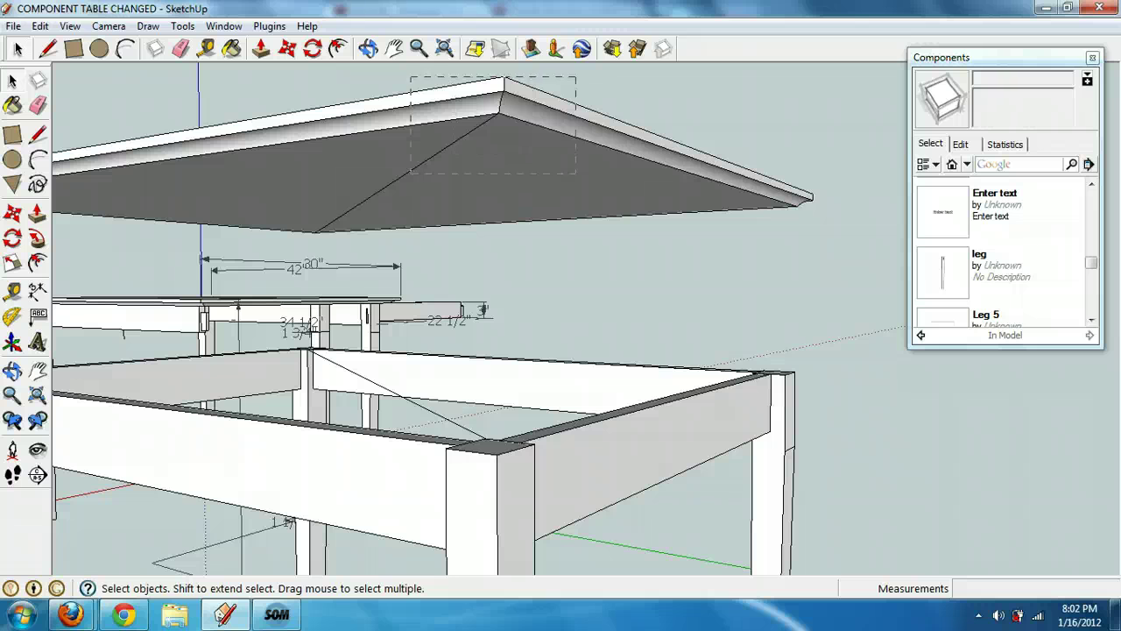
pyautogui.hotkey('ctrl', 'a')
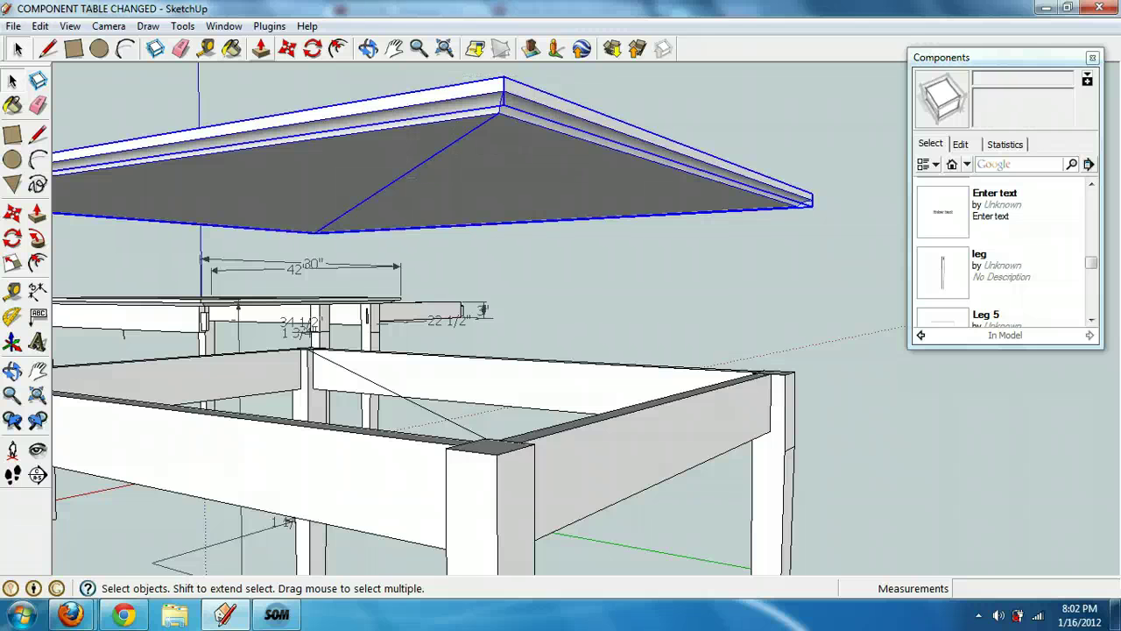
pyautogui.click(287, 49)
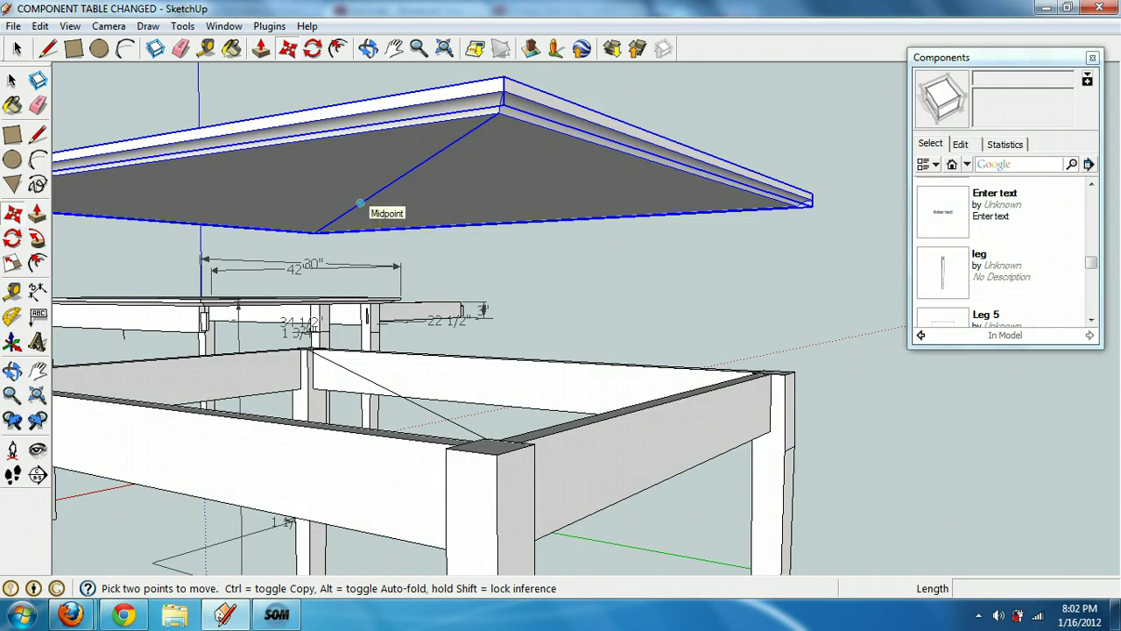
pyautogui.click(360, 203)
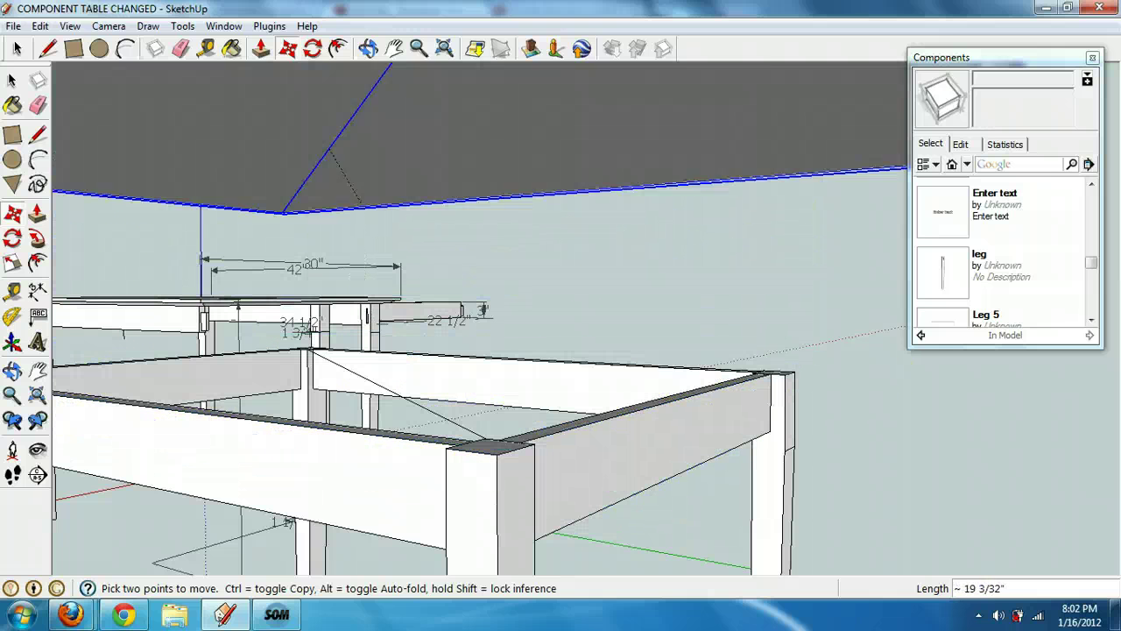
pyautogui.click(369, 49)
pyautogui.moveTo(491, 568)
pyautogui.mouseDown()
pyautogui.moveTo(508, 540)
pyautogui.moveTo(494, 559)
pyautogui.mouseUp()
pyautogui.keyDown('shift'); pyautogui.moveTo(495, 558); pyautogui.dragTo(486, 627, button='middle'); pyautogui.keyUp('shift')
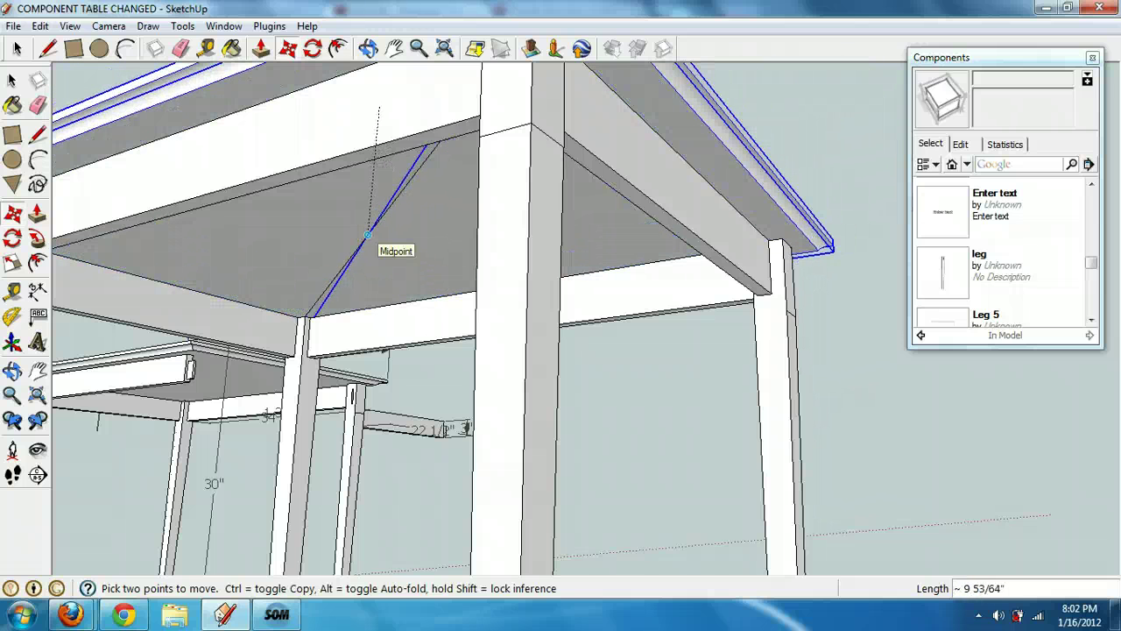
# Step: Delete both diagonal construction lines beneath the tabletop
pyautogui.click(17, 48)
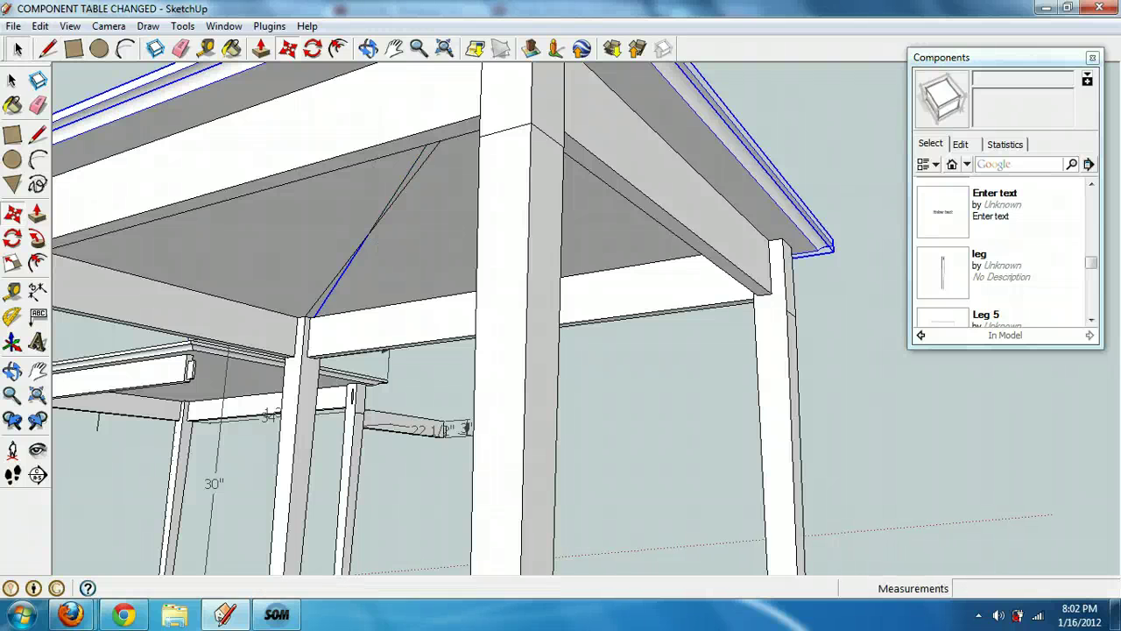
pyautogui.click(397, 189)
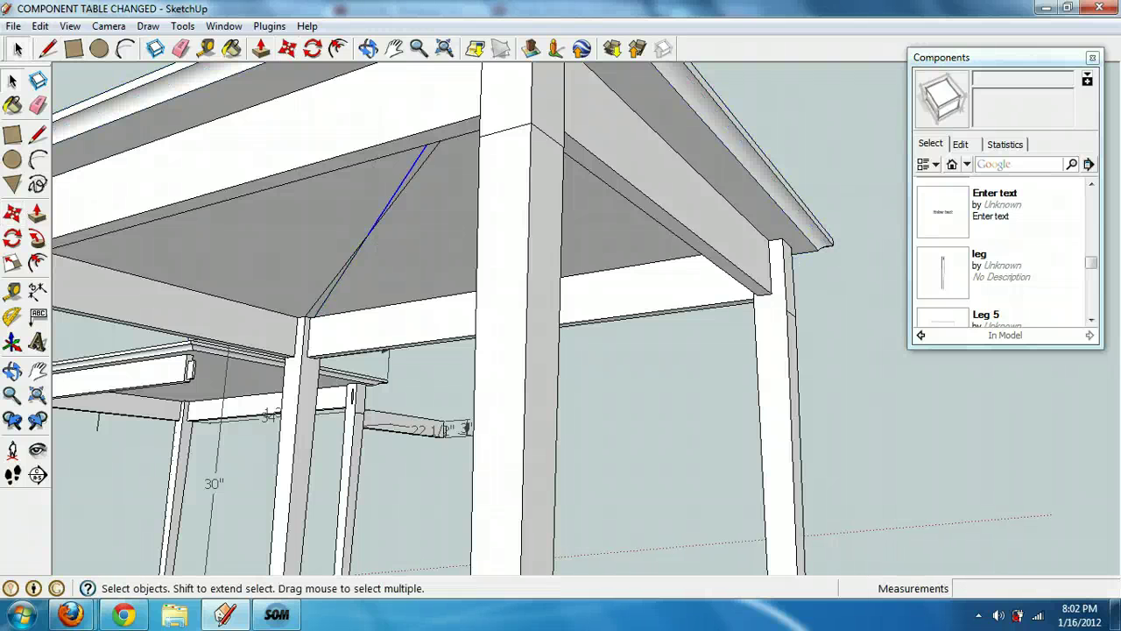
pyautogui.press('Delete')
pyautogui.click(408, 188)
pyautogui.click(405, 188)
pyautogui.press('Delete')
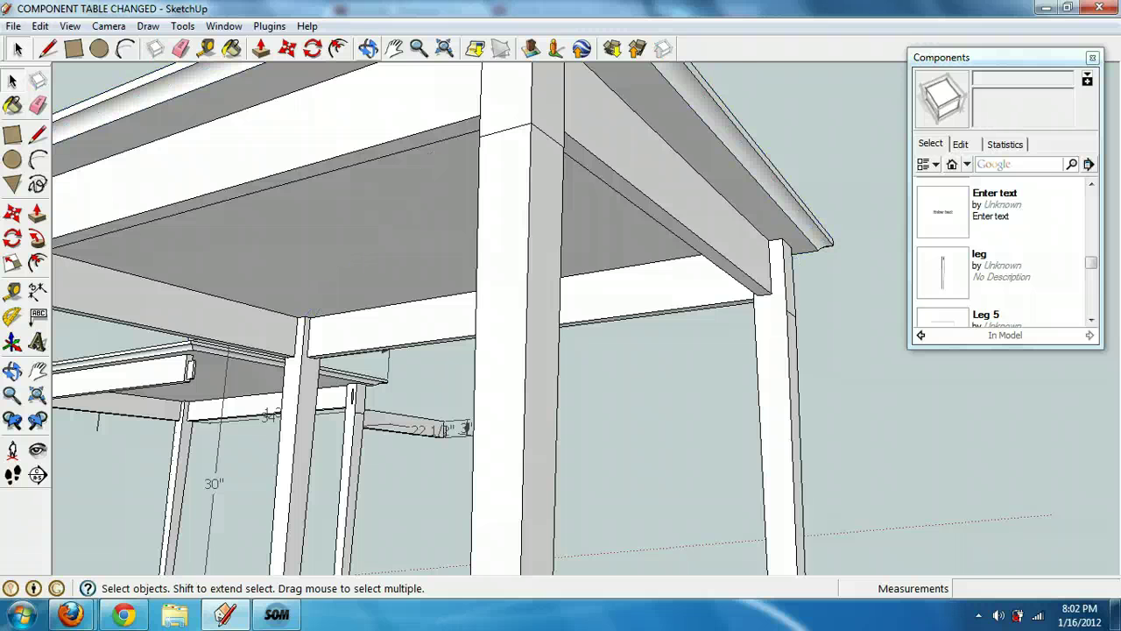
# Step: Examine the assembled table from above and from the side, next to the original table
pyautogui.press('o')
pyautogui.moveTo(604, 290); pyautogui.dragTo(193, 280, button='middle')
pyautogui.moveTo(403, 306); pyautogui.dragTo(68, 517)
pyautogui.moveTo(491, 333); pyautogui.dragTo(595, 420)
pyautogui.scroll(-10, 635, 394)
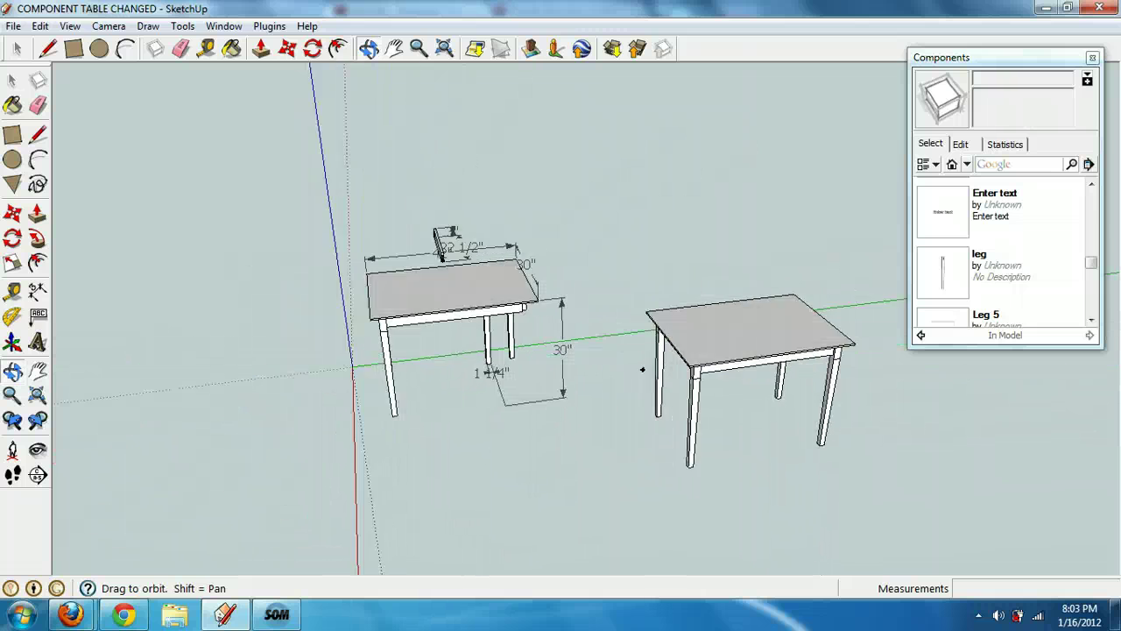
pyautogui.moveTo(641, 364); pyautogui.dragTo(671, 370)
pyautogui.scroll(3, 532, 415)
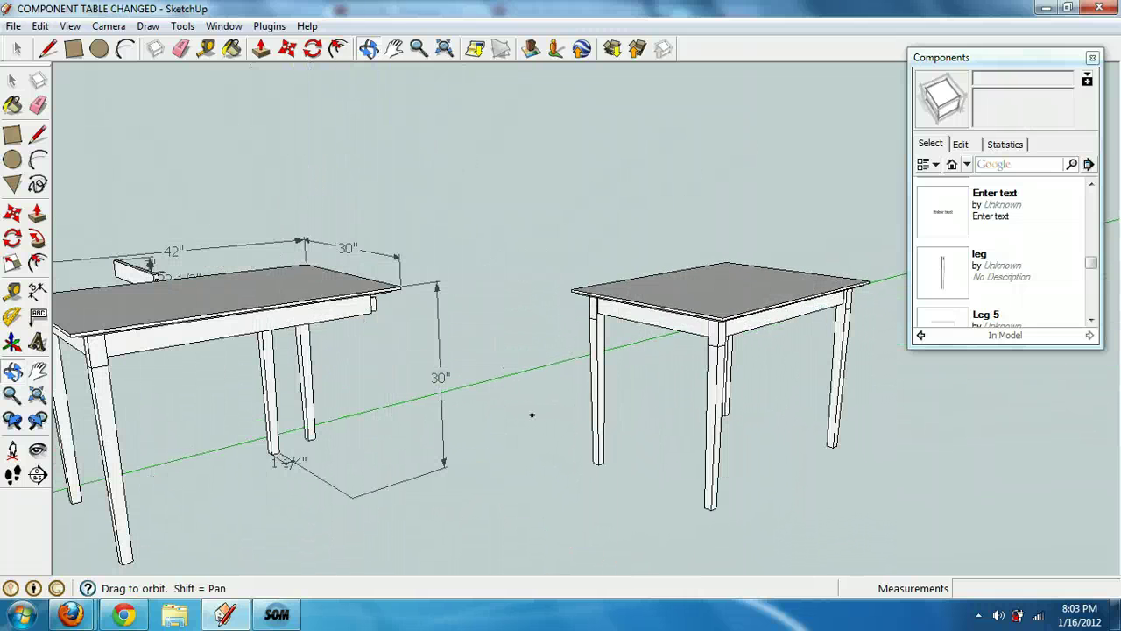
pyautogui.click(394, 49)
pyautogui.moveTo(536, 415); pyautogui.dragTo(279, 374)
pyautogui.scroll(3, 294, 388)
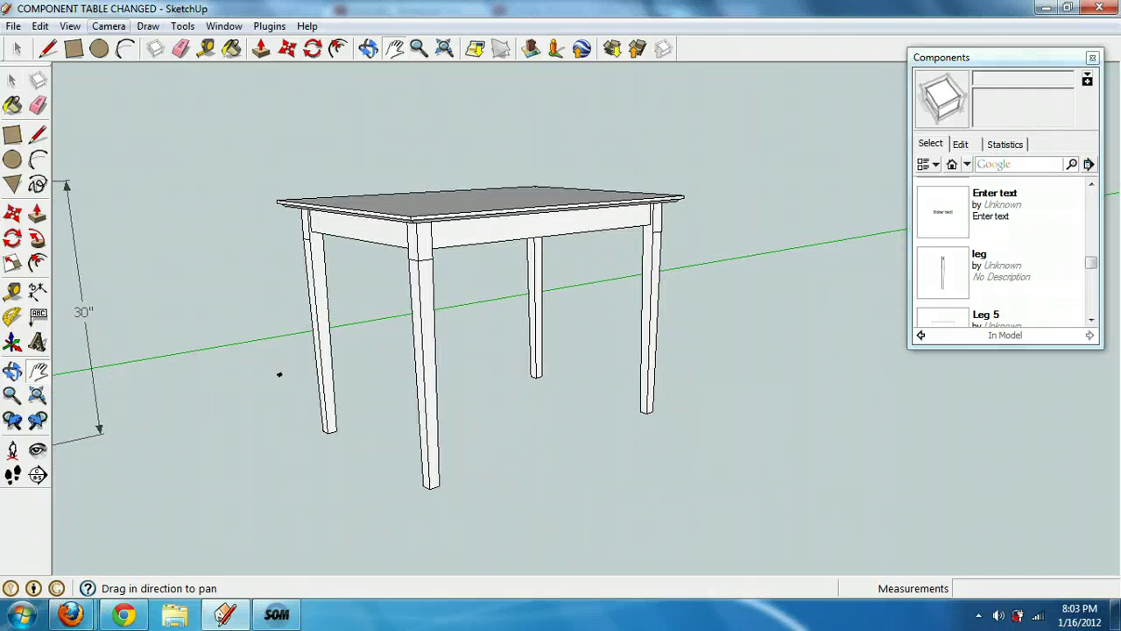
# Step: Dimension the tabletop's far long edge, placing the dimension just outside that edge
pyautogui.press('d')
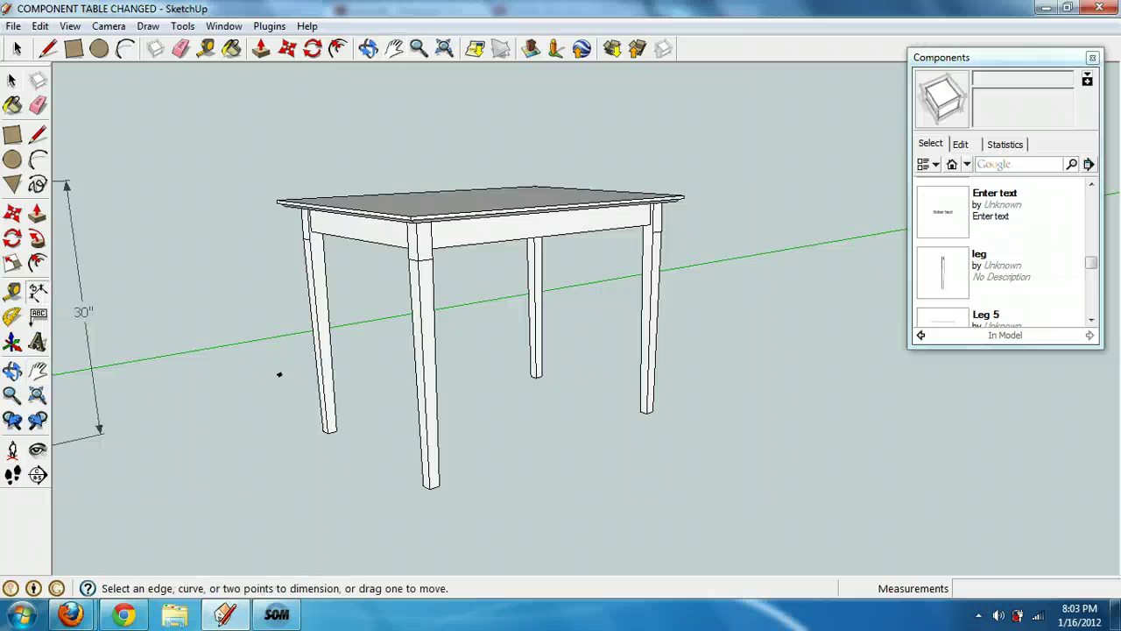
pyautogui.press('o')
pyautogui.moveTo(277, 371); pyautogui.dragTo(178, 423)
pyautogui.press('h')
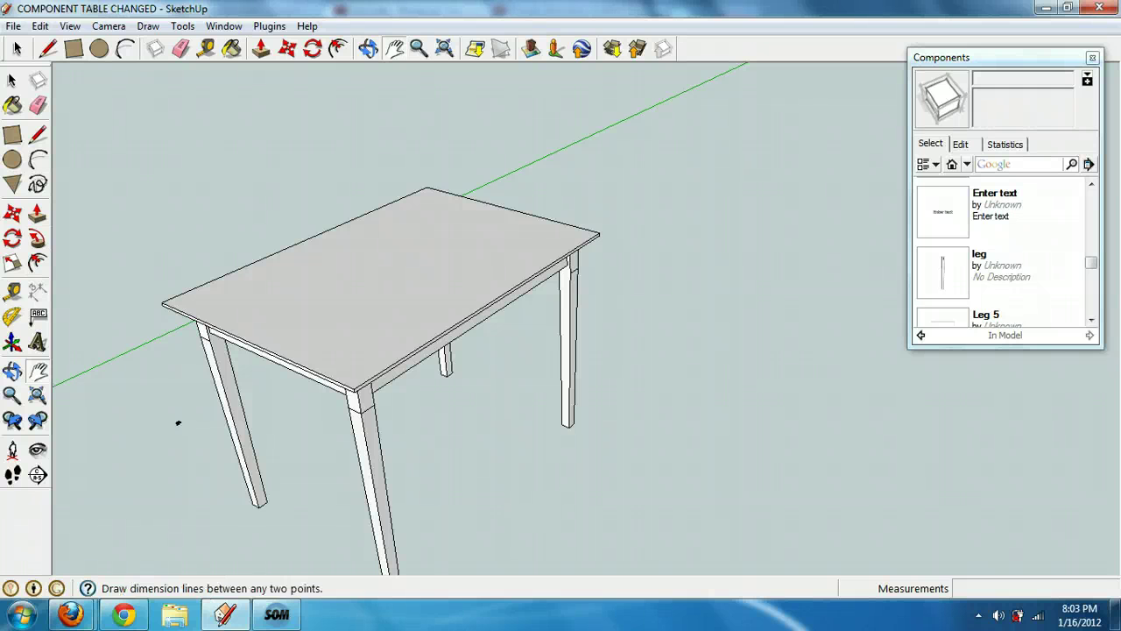
pyautogui.click(38, 291)
pyautogui.click(162, 302)
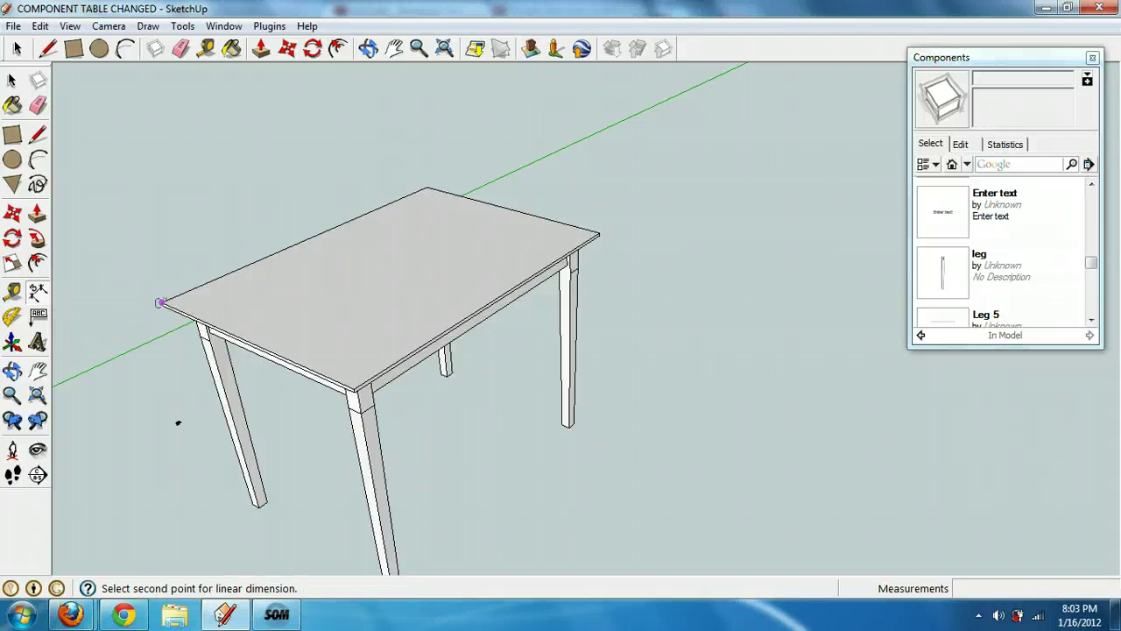
pyautogui.click(426, 188)
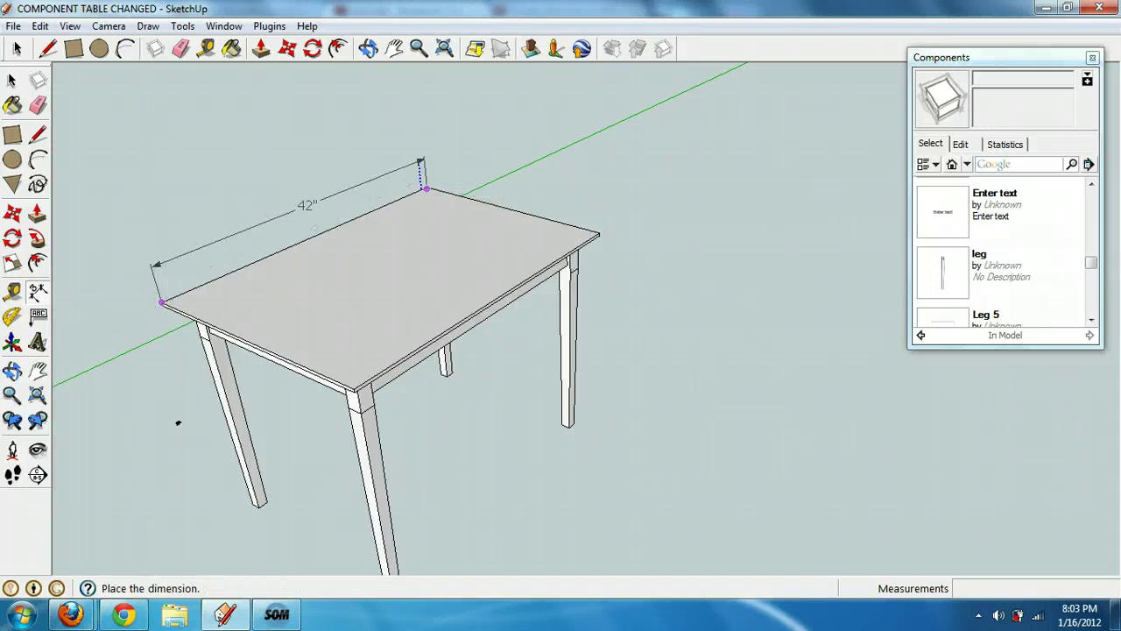
pyautogui.click(422, 168)
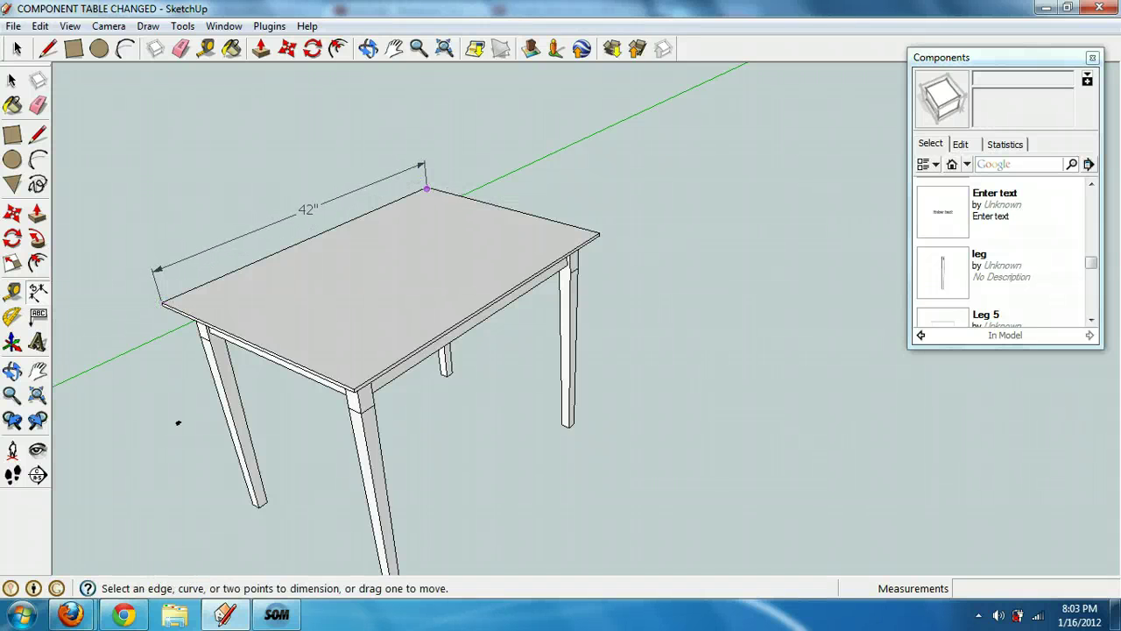
# Step: Dimension the tabletop's adjoining short edge from corner to corner, placing the dimension just outside the edge
pyautogui.click(427, 189)
pyautogui.press('Escape')
pyautogui.scroll(4, 75, 488)
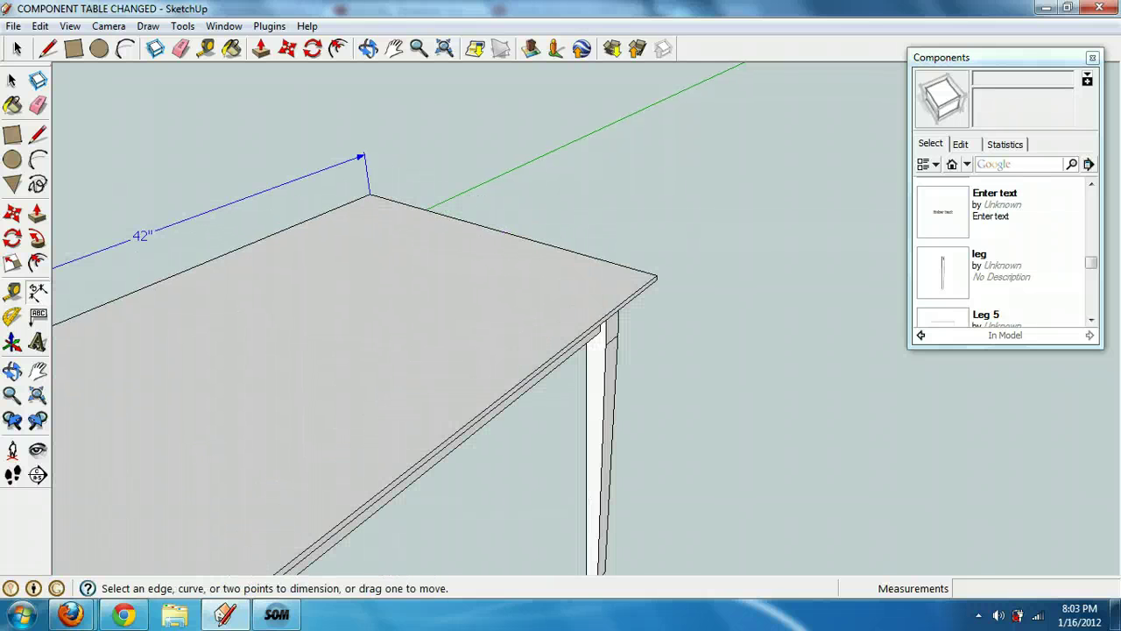
pyautogui.click(369, 195)
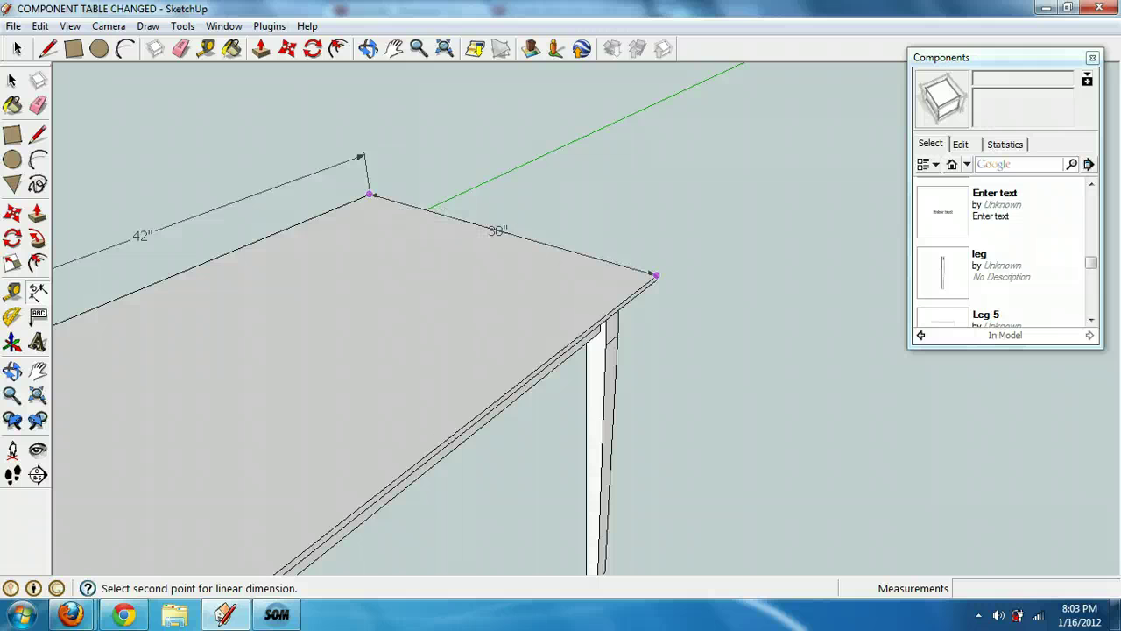
pyautogui.click(657, 276)
pyautogui.click(651, 228)
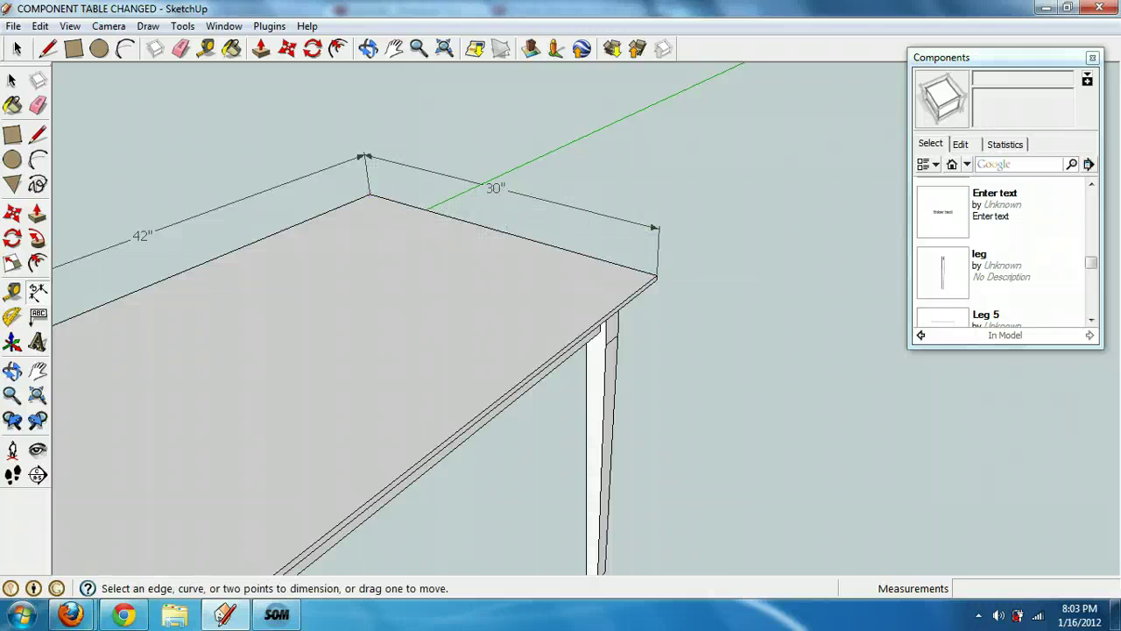
# Step: Try to dimension the table's height from a leg's foot to the tabletop corner above it, then undo it
pyautogui.press('o')
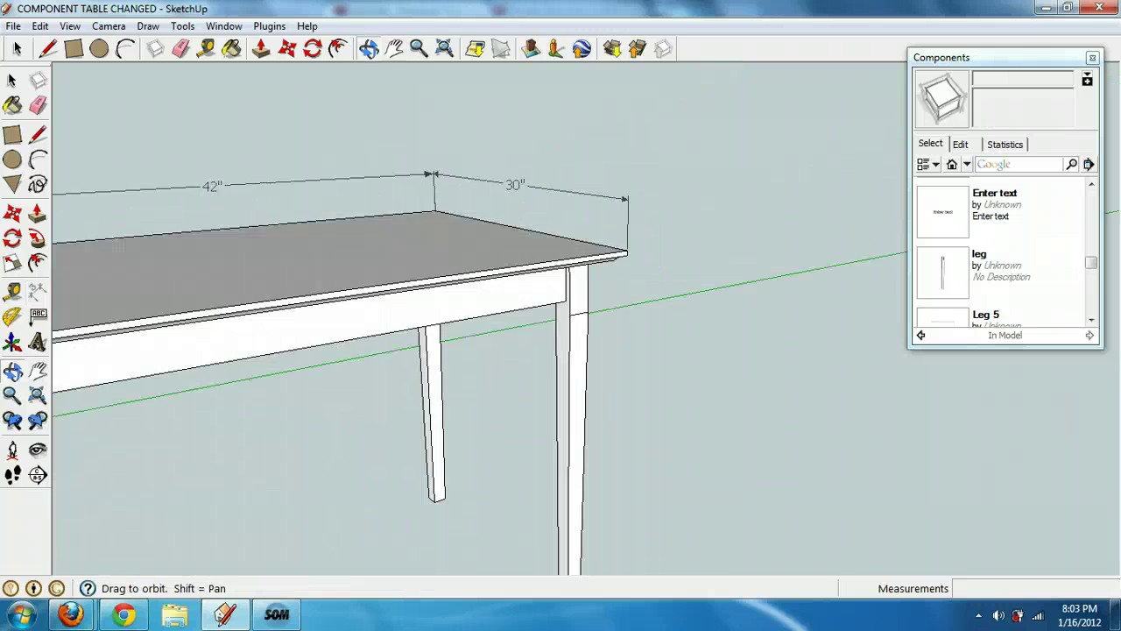
pyautogui.scroll(-5, 251, 383)
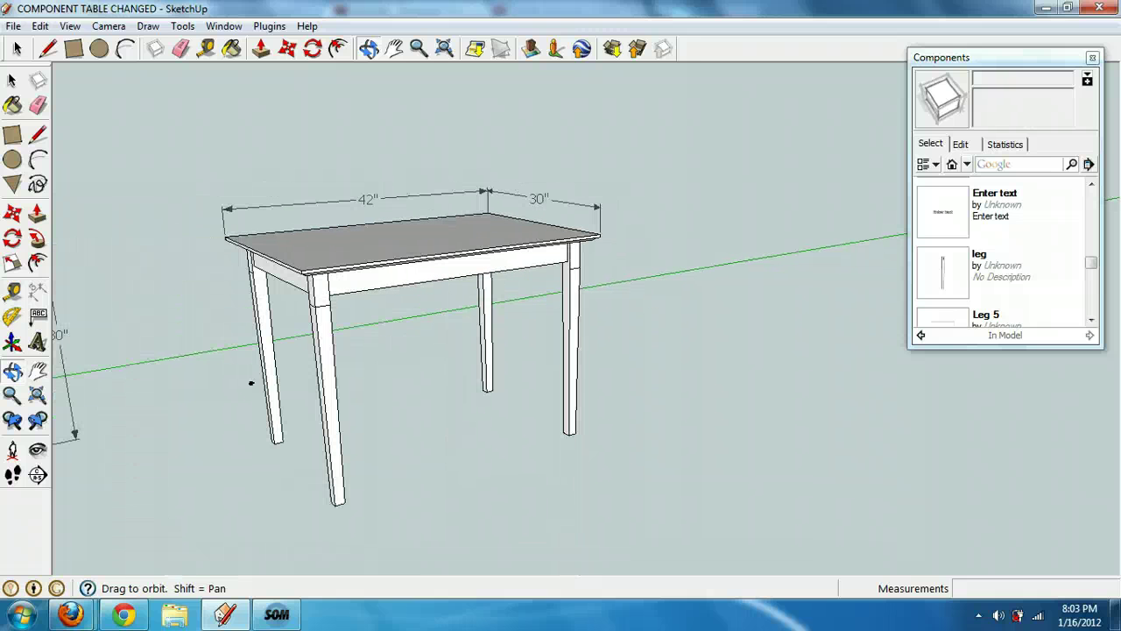
pyautogui.press('l')
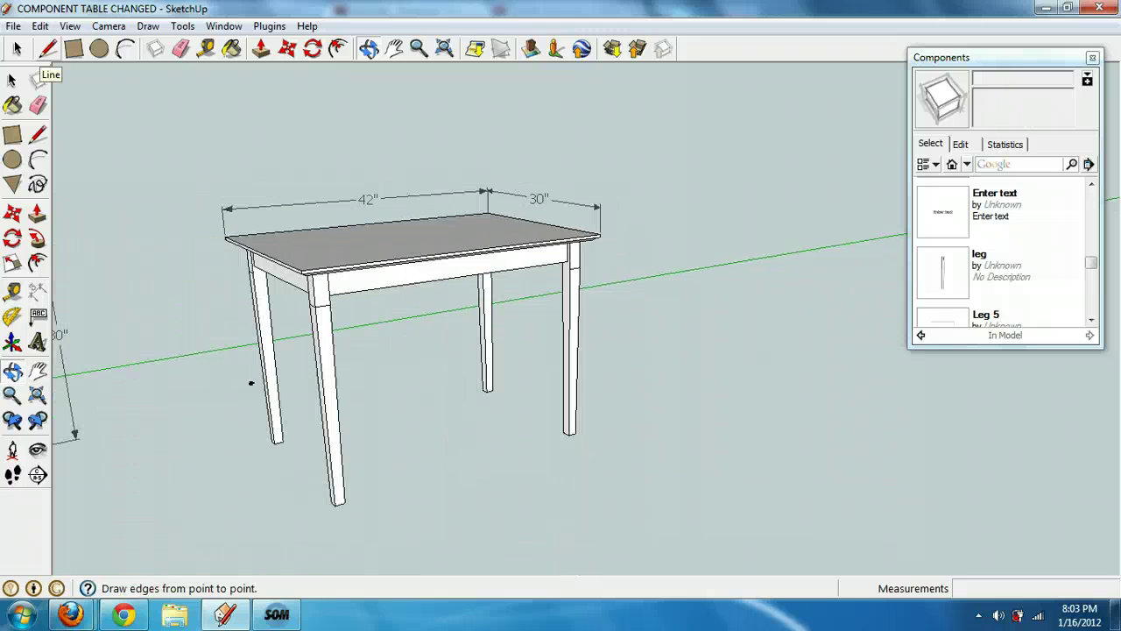
pyautogui.click(38, 292)
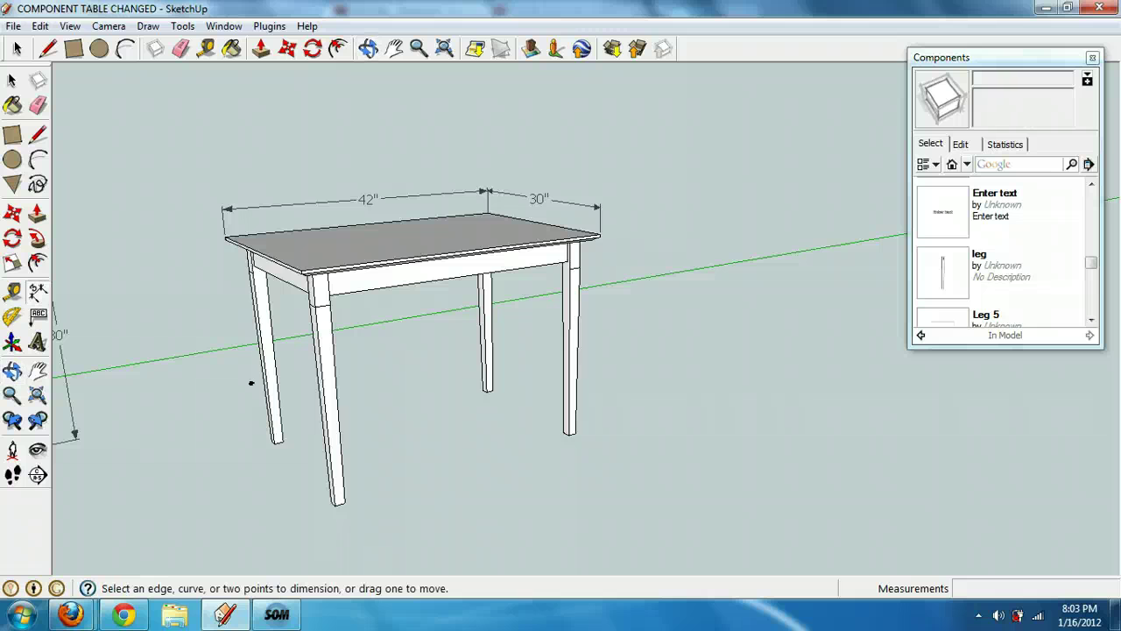
pyautogui.scroll(2, 613, 249)
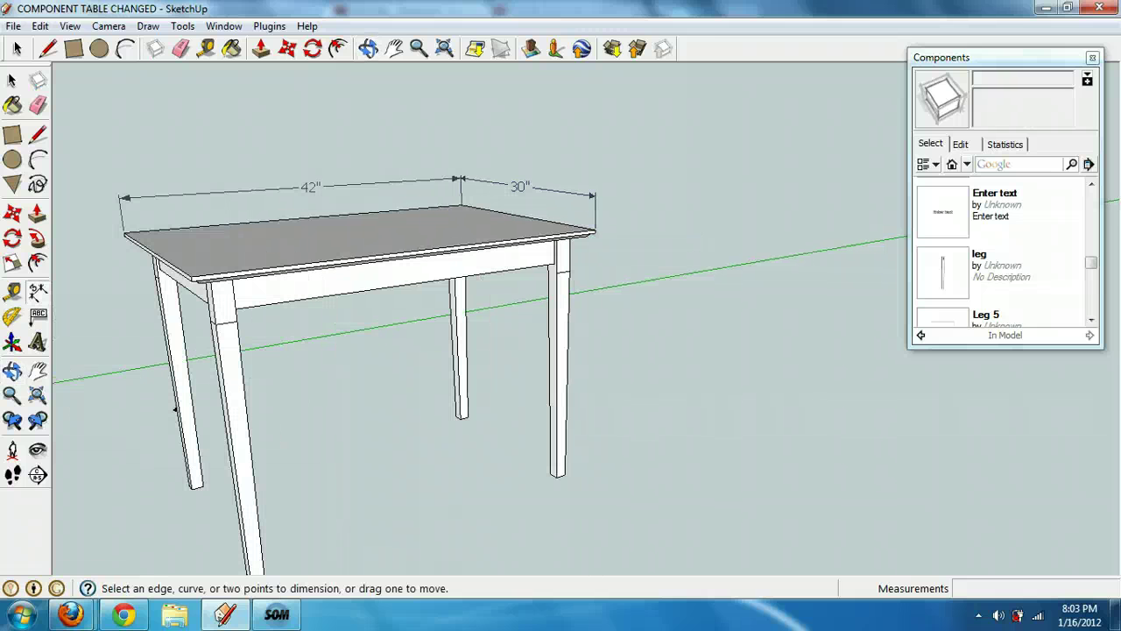
pyautogui.click(564, 474)
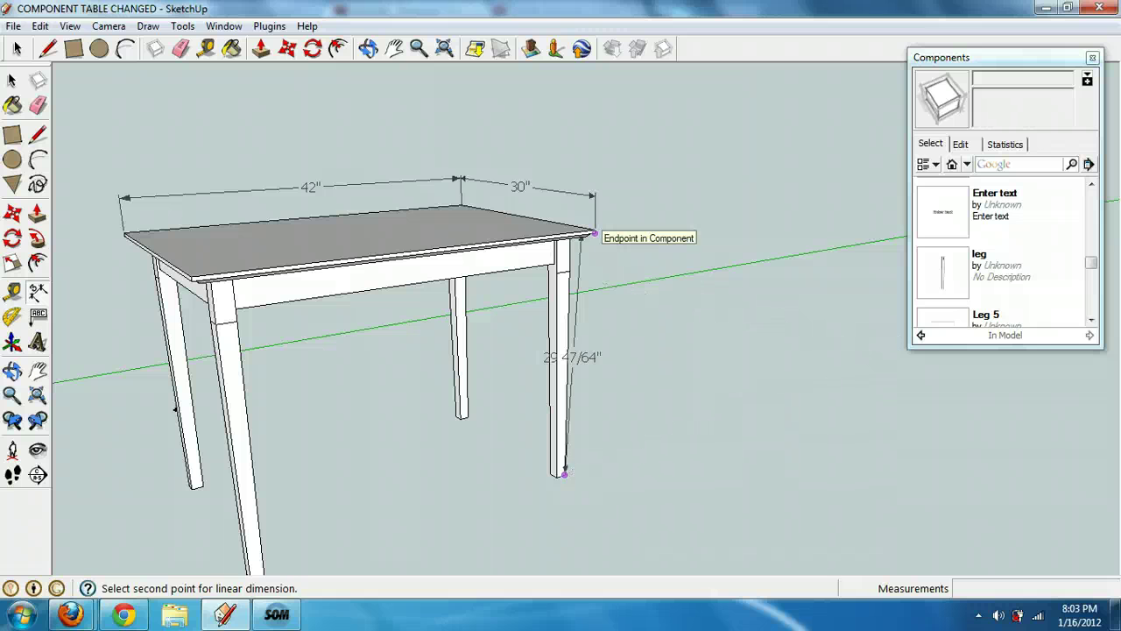
pyautogui.click(595, 233)
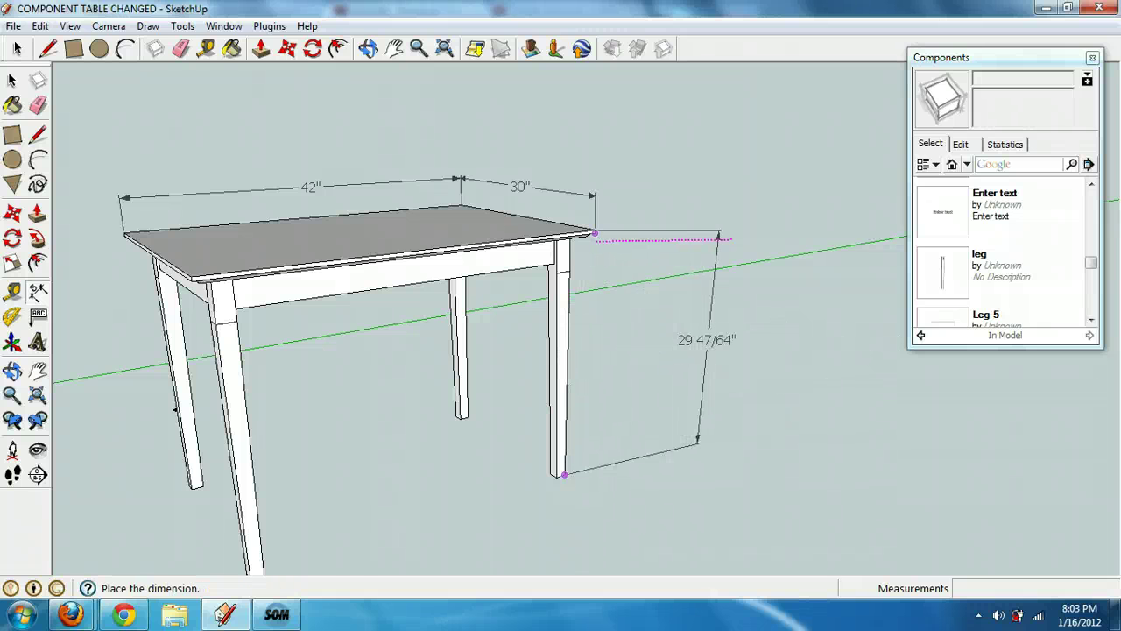
pyautogui.click(727, 239)
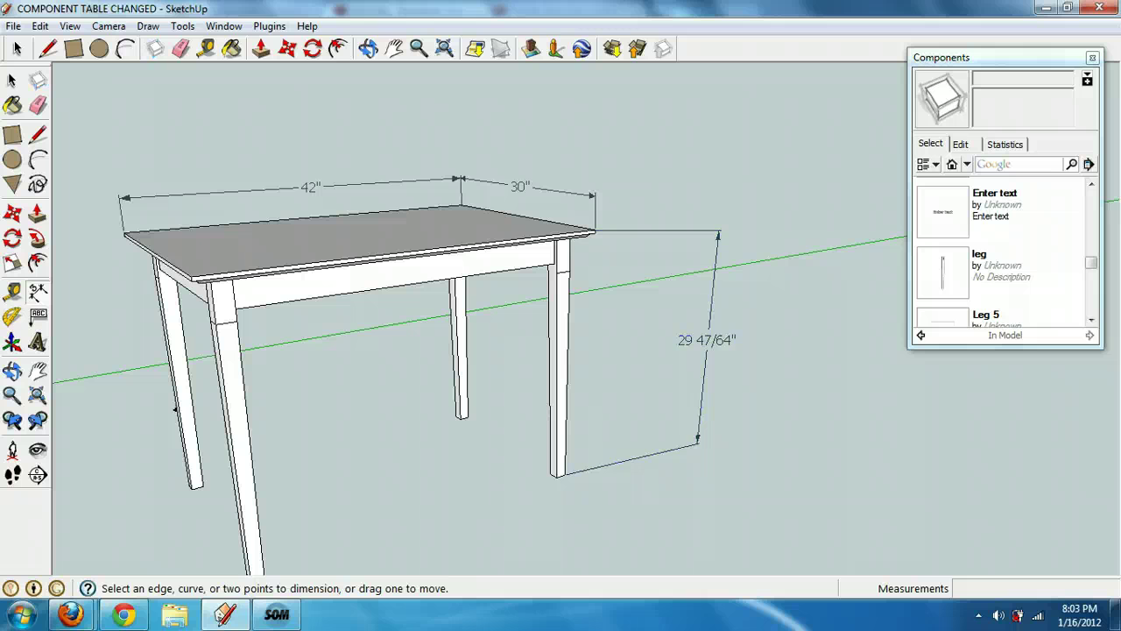
pyautogui.hotkey('ctrl', 'z')
# Step: Dimension the leg's full length from its top corner under the tabletop down to its foot, placing the dimension beside the leg
pyautogui.press('l')
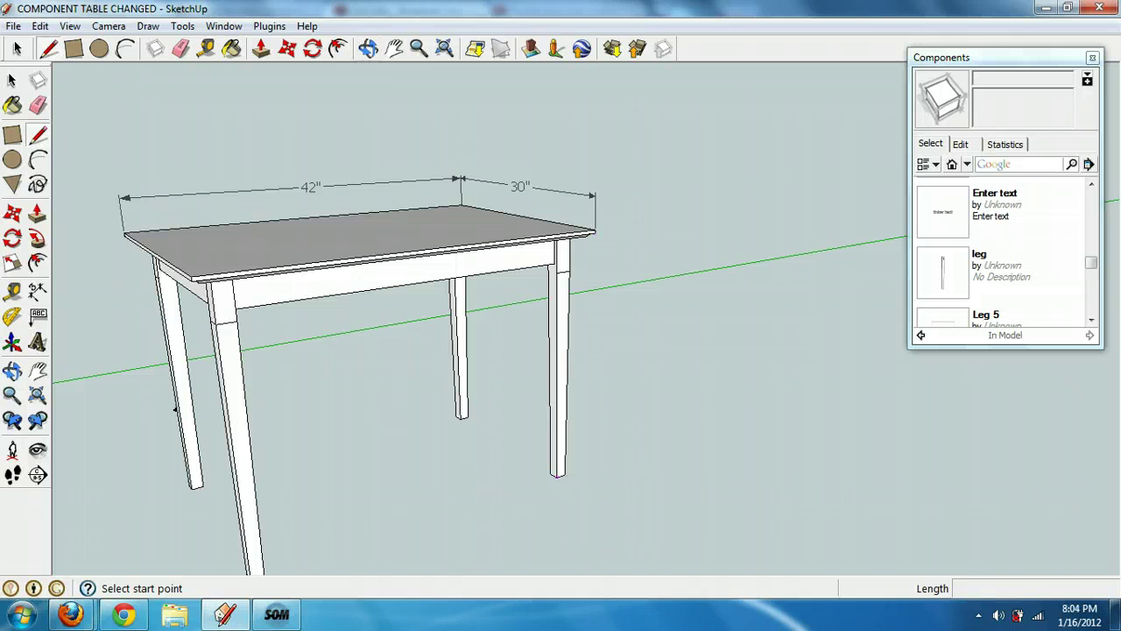
pyautogui.moveTo(176, 409); pyautogui.dragTo(120, 388, button='middle')
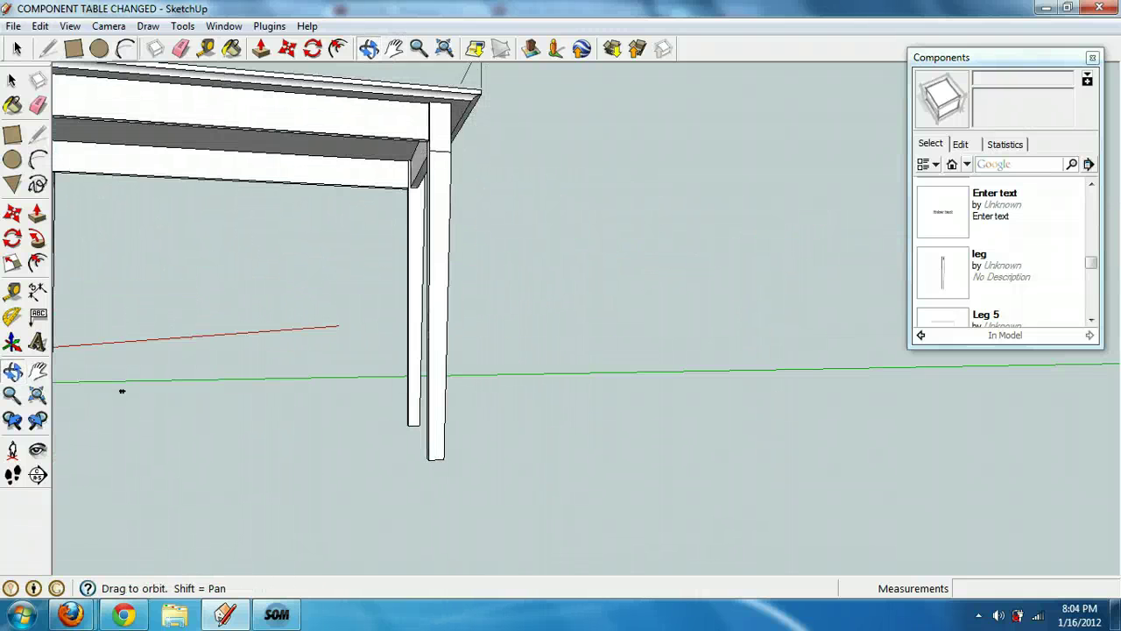
pyautogui.click(37, 290)
pyautogui.click(451, 103)
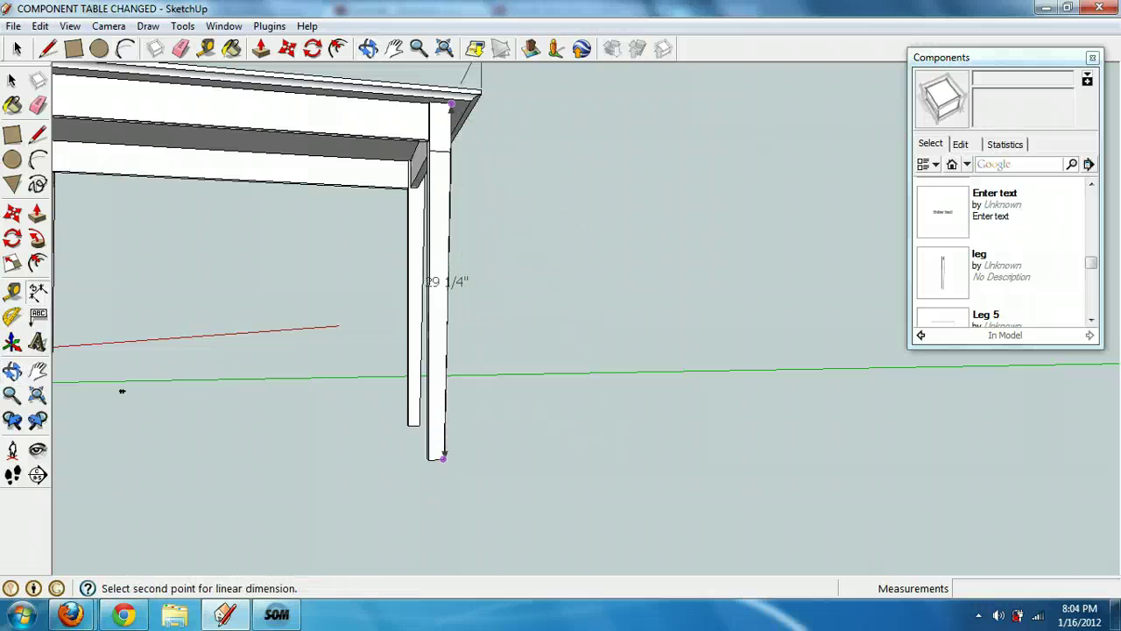
pyautogui.click(443, 456)
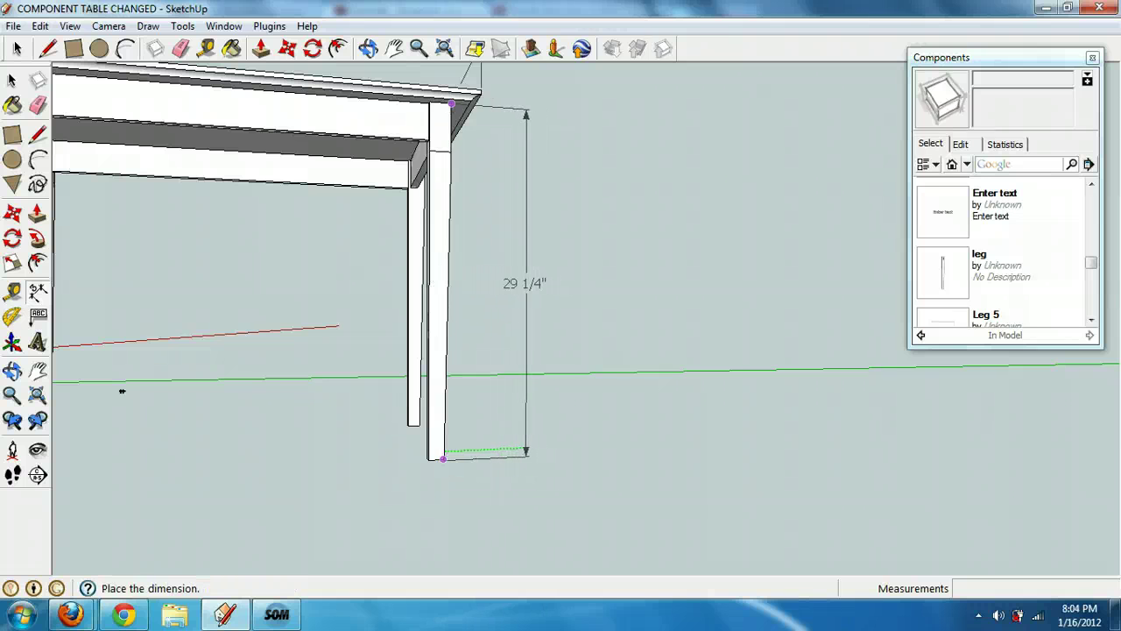
pyautogui.click(533, 448)
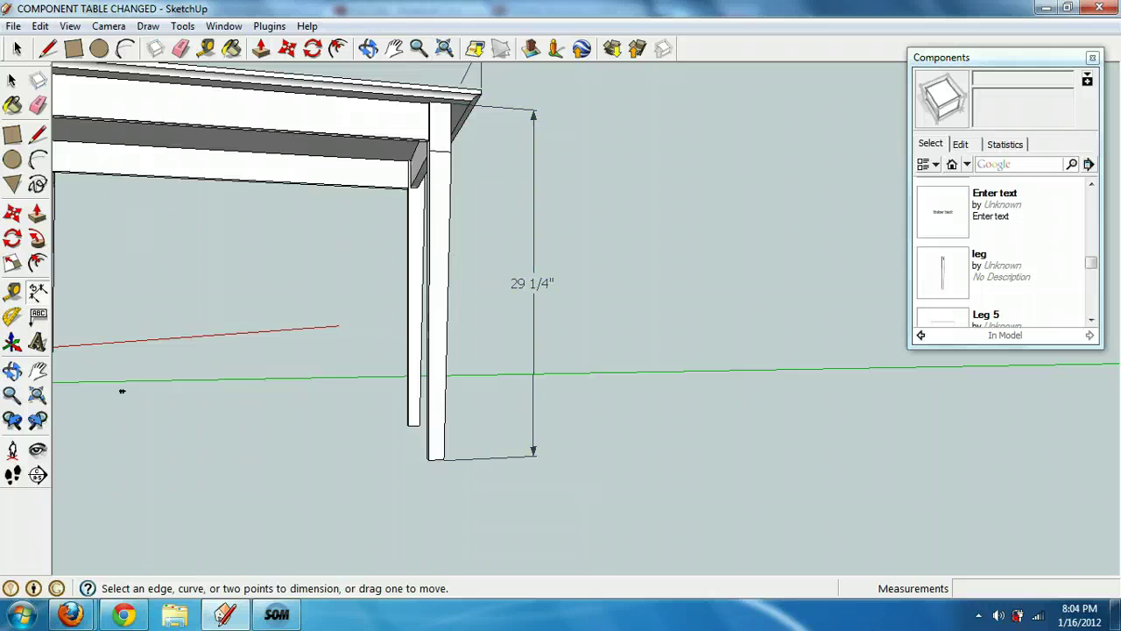
# Step: Dimension the side edge of the same leg's foot, placing the dimension next to the foot
pyautogui.click(367, 48)
pyautogui.moveTo(491, 263); pyautogui.dragTo(224, 416)
pyautogui.scroll(4, 478, 442)
pyautogui.scroll(3, 543, 454)
pyautogui.moveTo(376, 236); pyautogui.dragTo(216, 202)
pyautogui.moveTo(215, 202); pyautogui.dragTo(216, 202, button='middle')
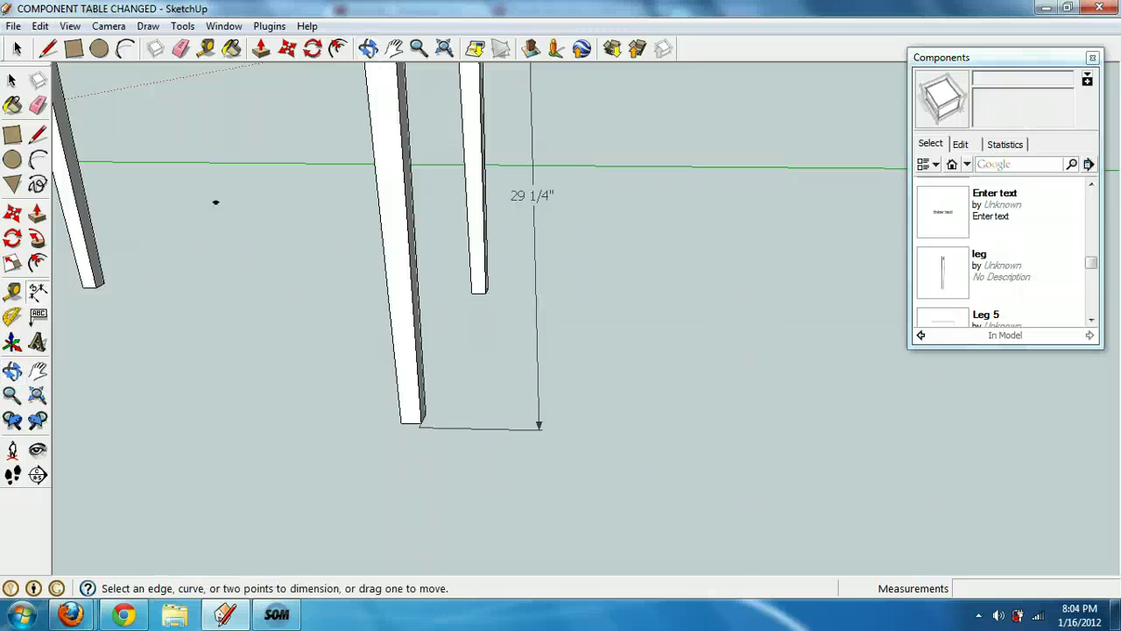
pyautogui.click(420, 424)
pyautogui.click(425, 414)
pyautogui.click(461, 420)
# Step: Try to dimension the apron's thickness along its underside where it meets the leg, then undo it
pyautogui.moveTo(215, 203); pyautogui.dragTo(87, 307, button='middle')
pyautogui.scroll(5, 574, 79)
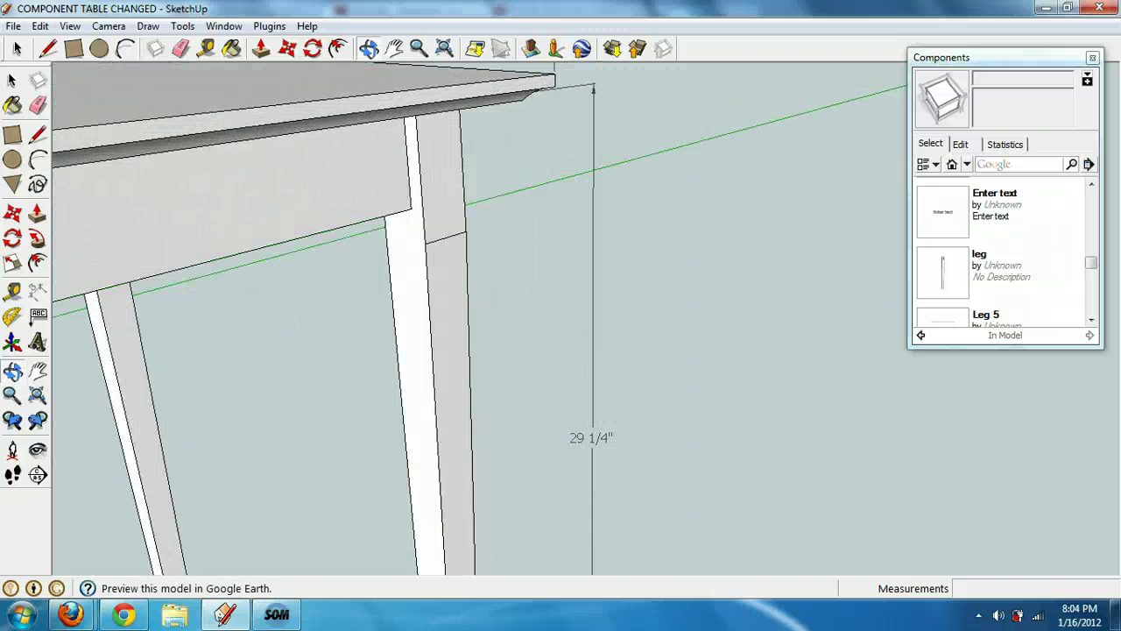
pyautogui.moveTo(420, 350)
pyautogui.mouseDown(button='middle')
pyautogui.moveTo(62, 373)
pyautogui.moveTo(341, 376)
pyautogui.mouseUp(button='middle')
pyautogui.moveTo(342, 377)
pyautogui.mouseDown()
pyautogui.moveTo(333, 456)
pyautogui.moveTo(167, 324)
pyautogui.mouseUp()
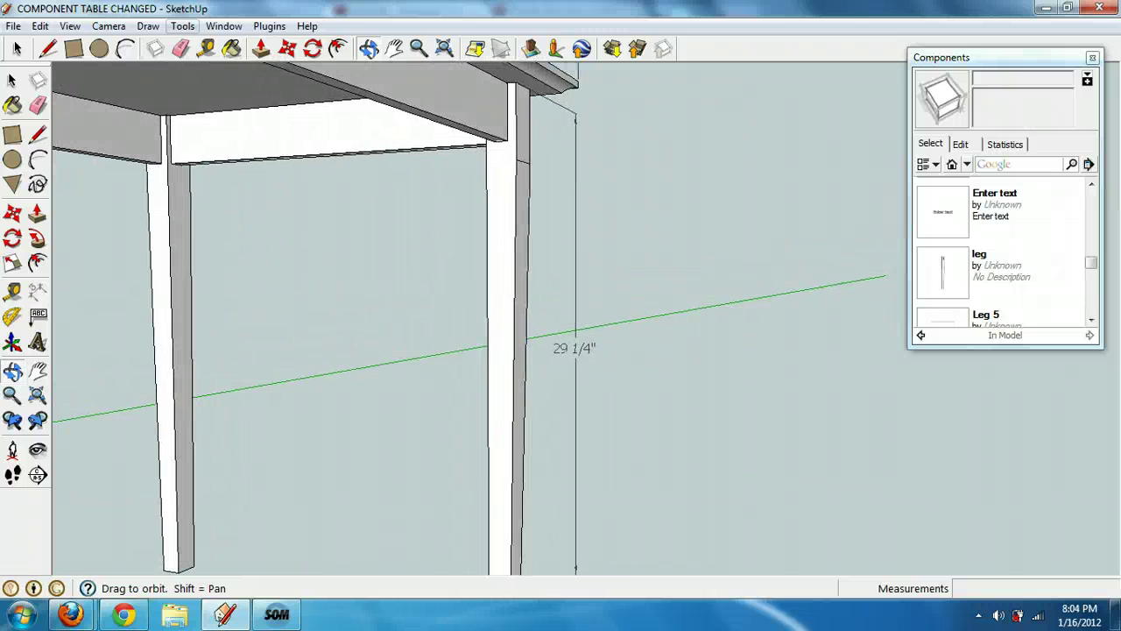
pyautogui.click(37, 292)
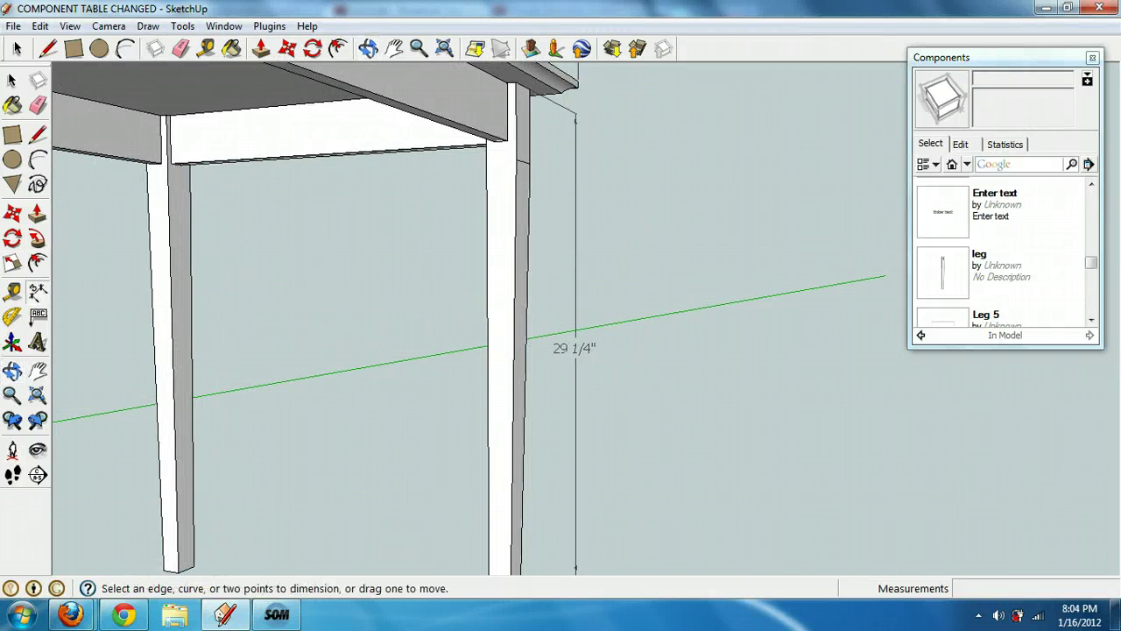
pyautogui.scroll(1, 492, 143)
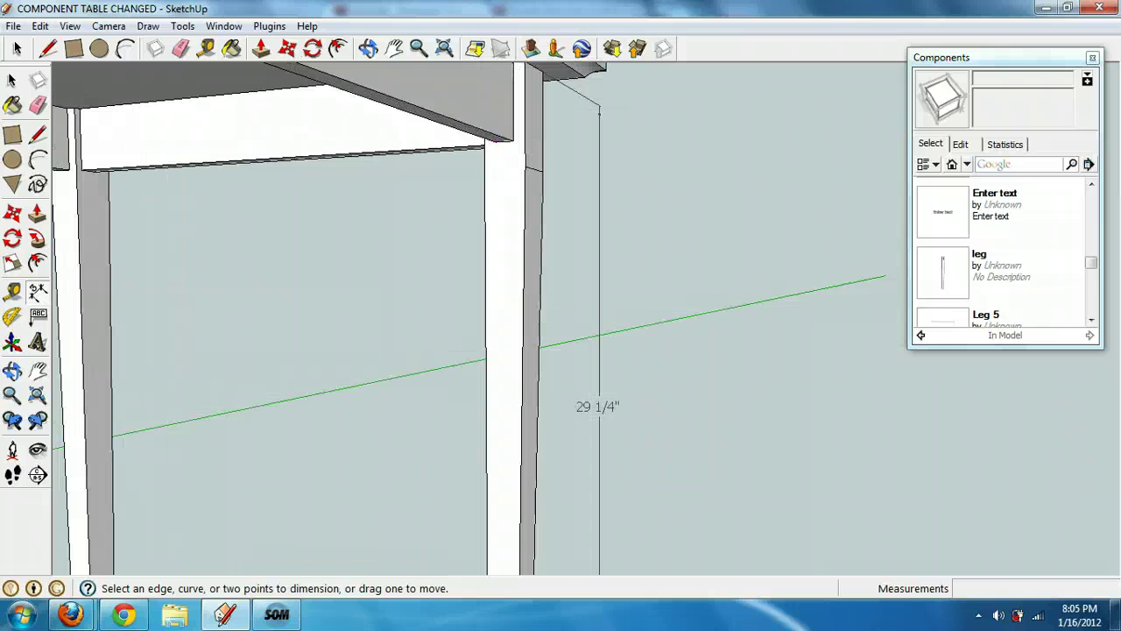
pyautogui.scroll(2, 492, 143)
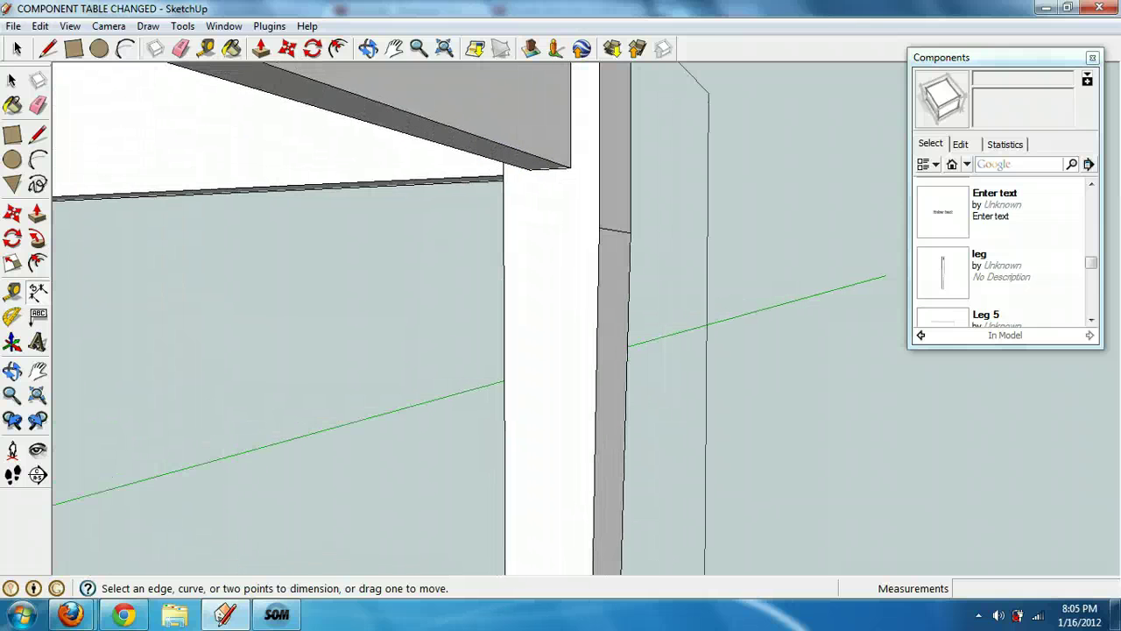
pyautogui.click(369, 49)
pyautogui.moveTo(596, 298); pyautogui.dragTo(281, 237)
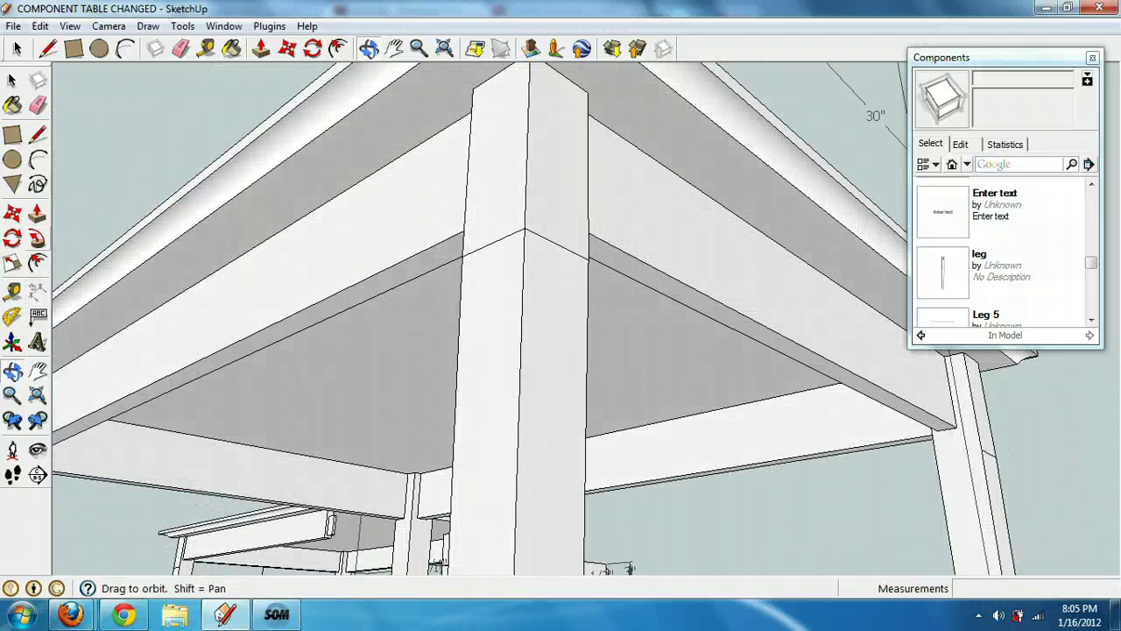
pyautogui.click(37, 289)
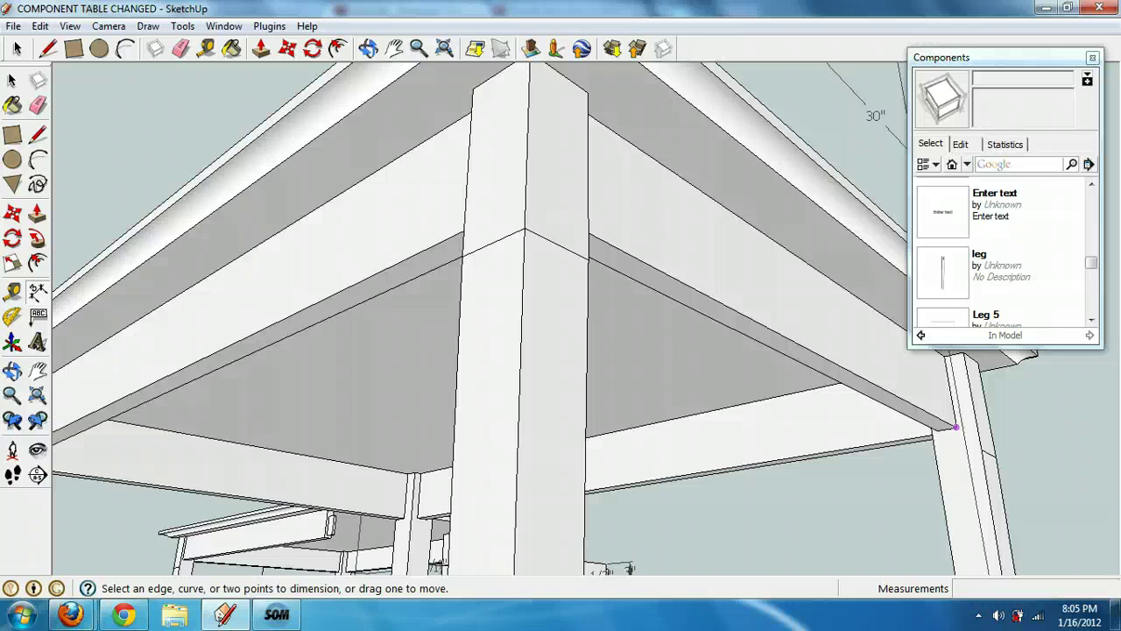
pyautogui.click(955, 428)
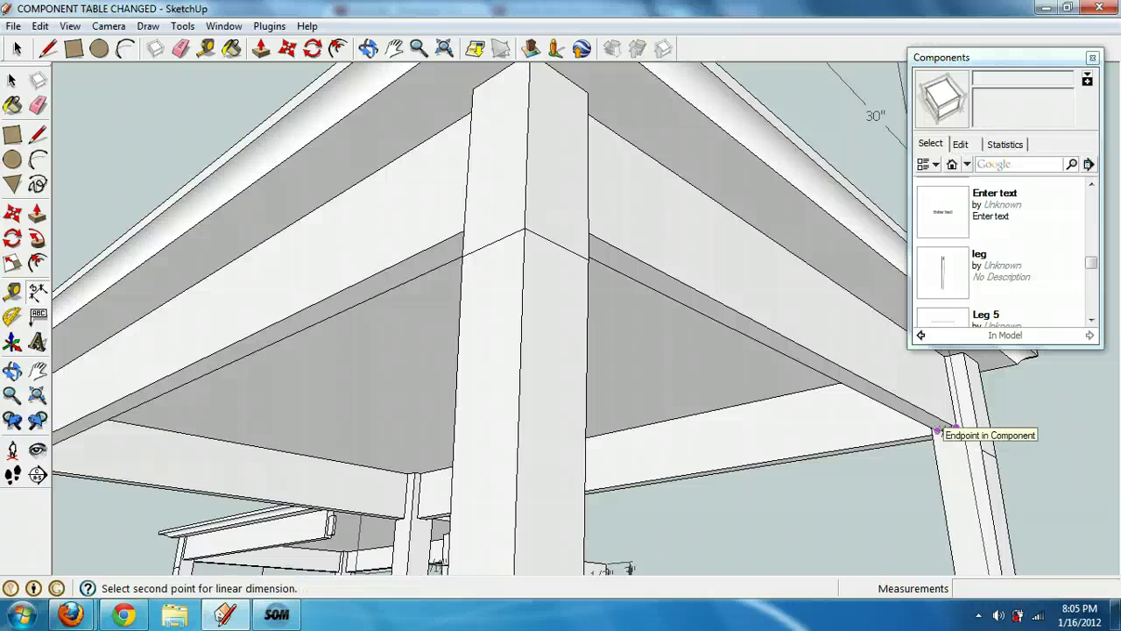
pyautogui.click(935, 431)
pyautogui.click(953, 461)
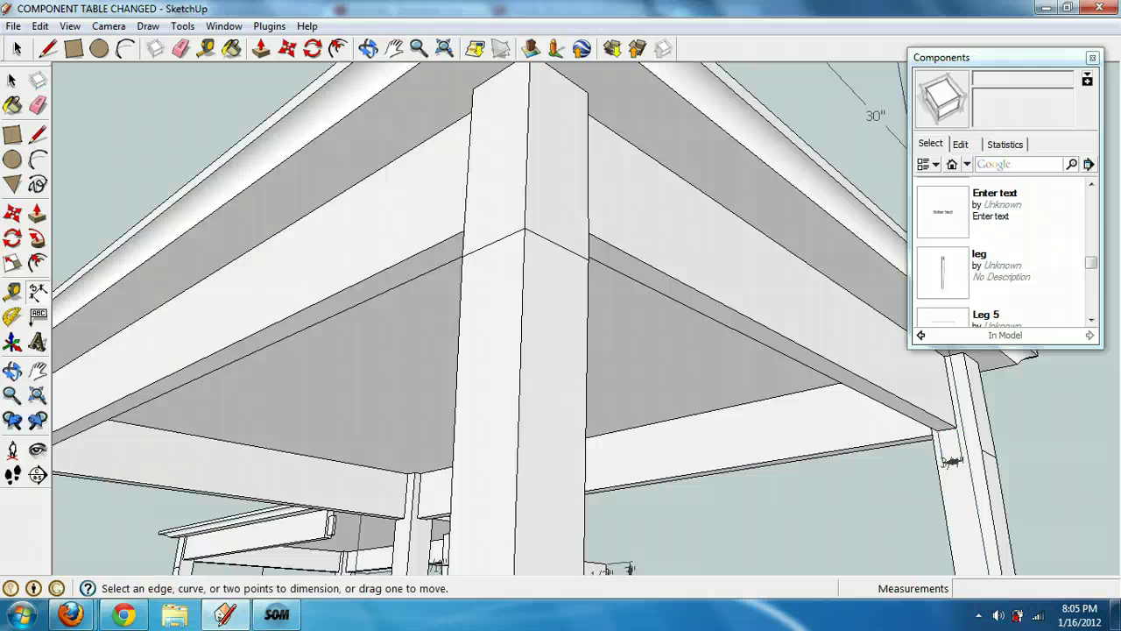
pyautogui.hotkey('ctrl', 'z')
# Step: Open the table's nearest leg component for editing and bring its foot into close view
pyautogui.click(369, 50)
pyautogui.moveTo(403, 254); pyautogui.dragTo(648, 316)
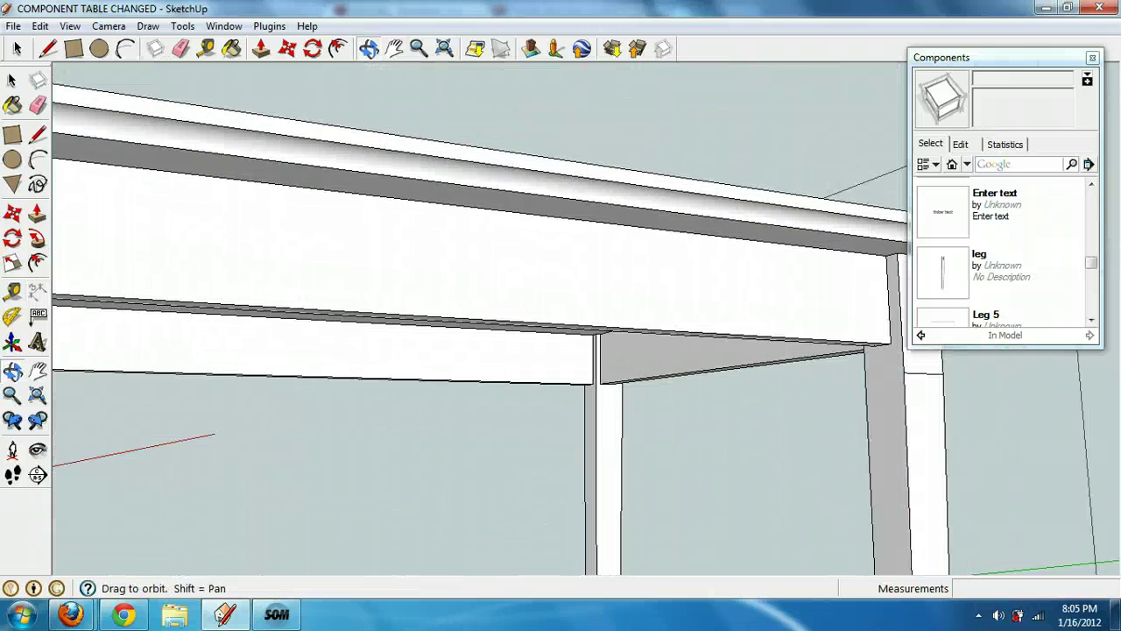
pyautogui.scroll(-5, 631, 254)
pyautogui.moveTo(631, 254); pyautogui.dragTo(841, 394)
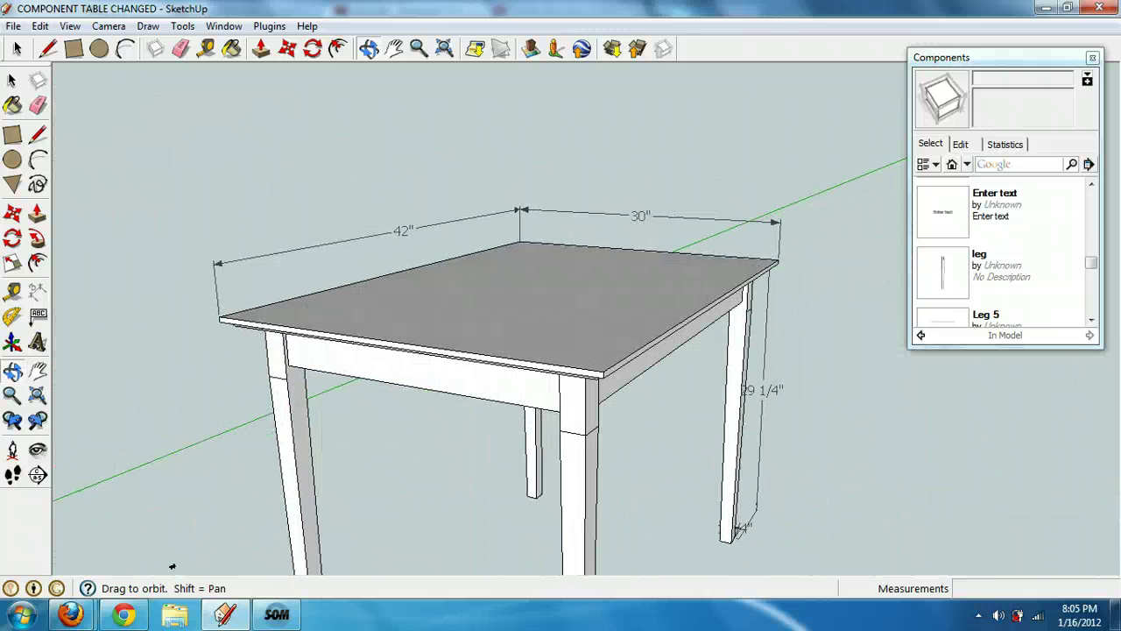
pyautogui.moveTo(173, 566); pyautogui.dragTo(392, 429)
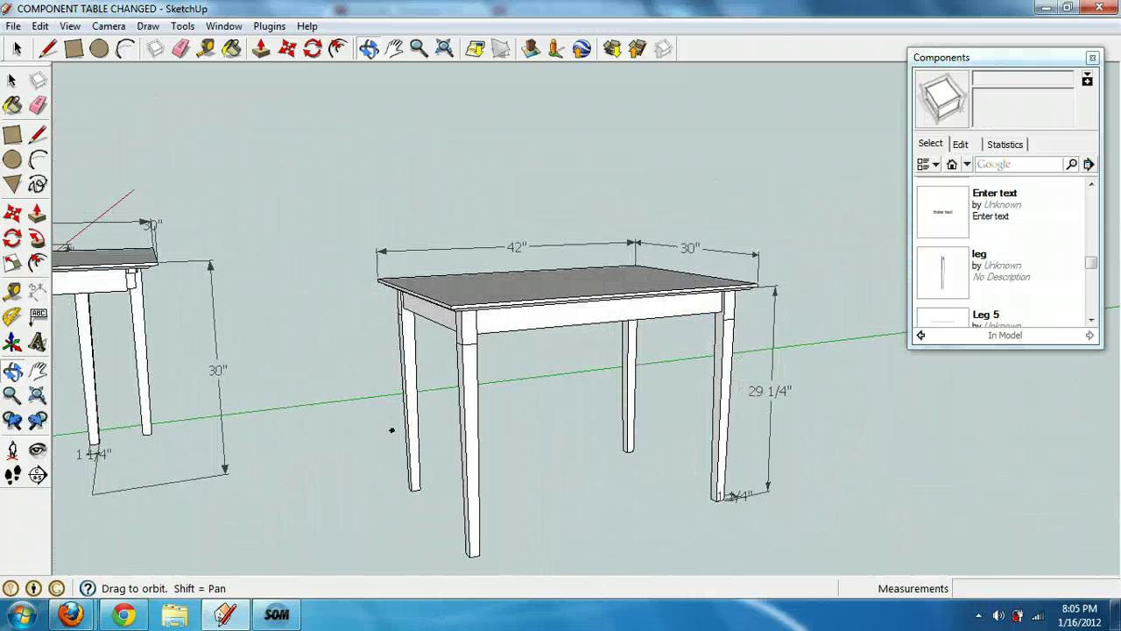
pyautogui.press('space')
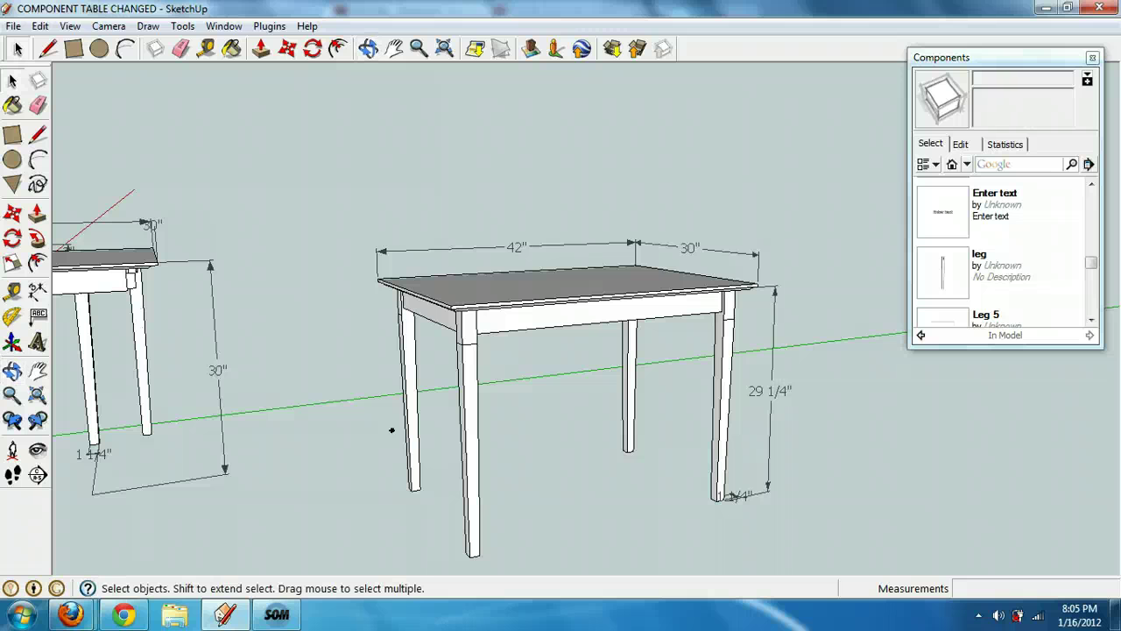
pyautogui.tripleClick(473, 526)
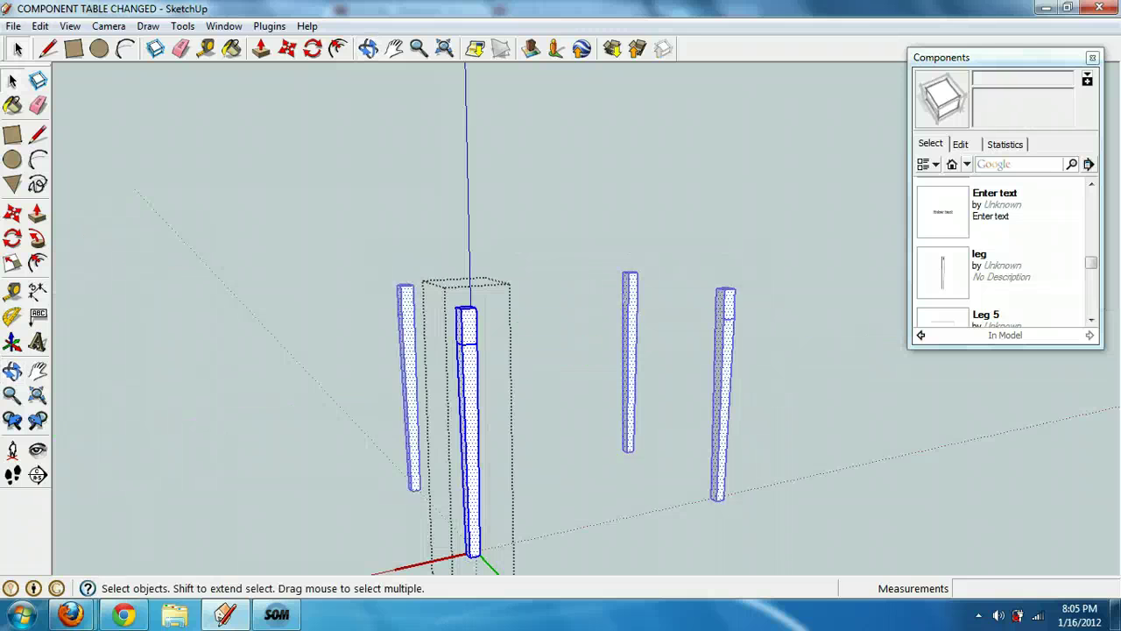
pyautogui.scroll(8, 480, 558)
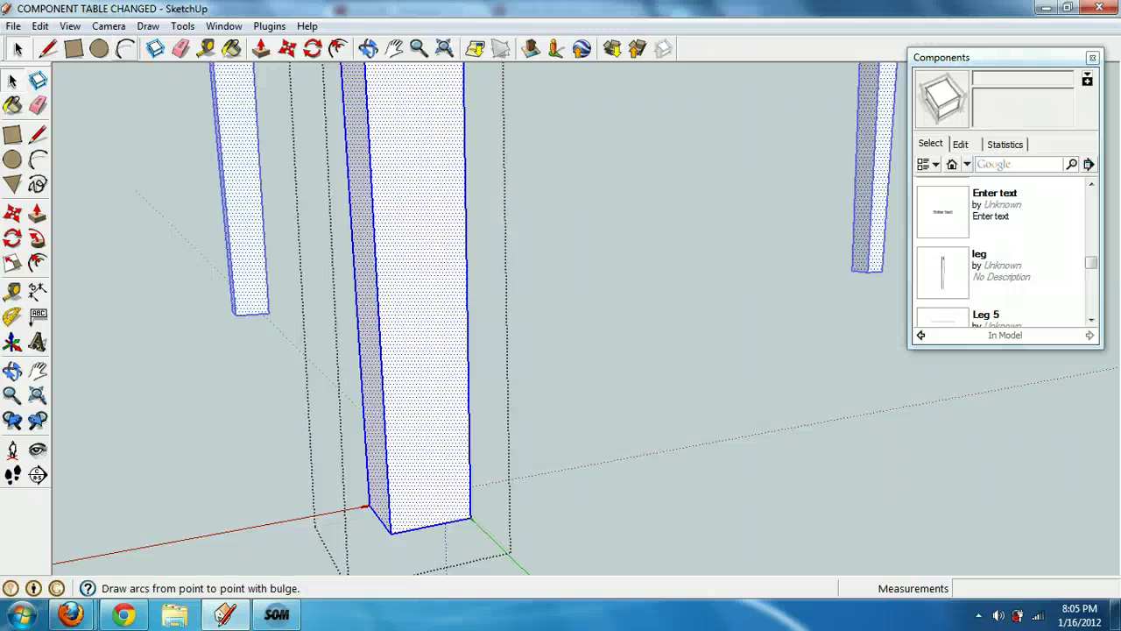
# Step: Draw a small upright rectangle on the leg's wide face just above the foot, starting at its vertical edge, and leave the component
pyautogui.press('l')
pyautogui.click(37, 135)
pyautogui.click(13, 135)
pyautogui.click(388, 463)
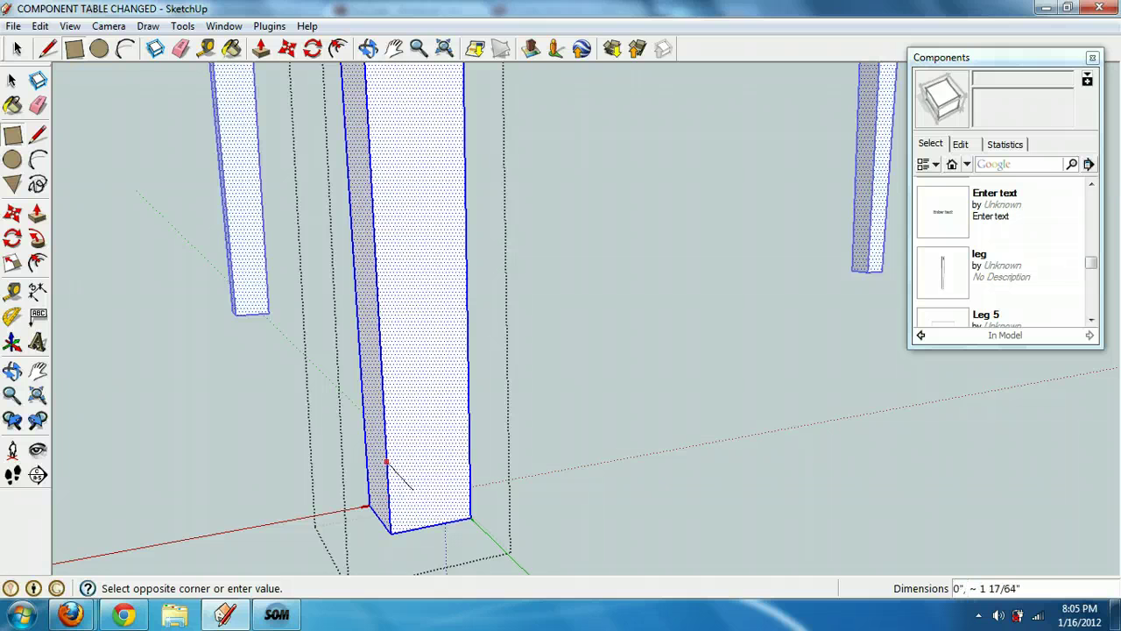
pyautogui.click(400, 499)
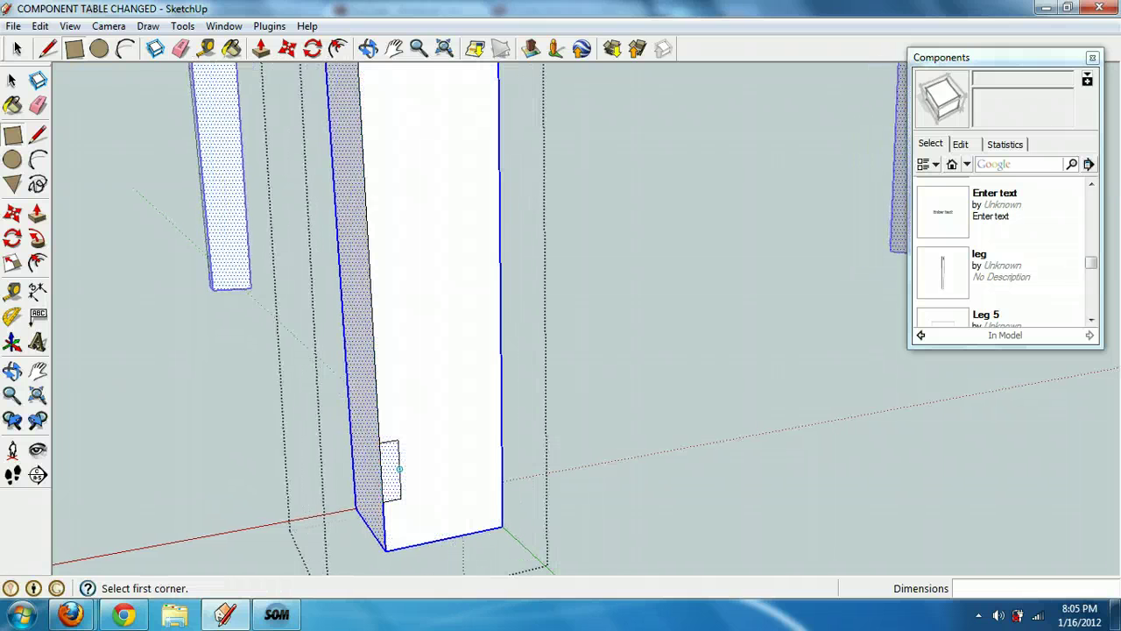
pyautogui.moveTo(391, 318); pyautogui.dragTo(391, 290, button='middle')
pyautogui.press('space')
pyautogui.press('Escape')
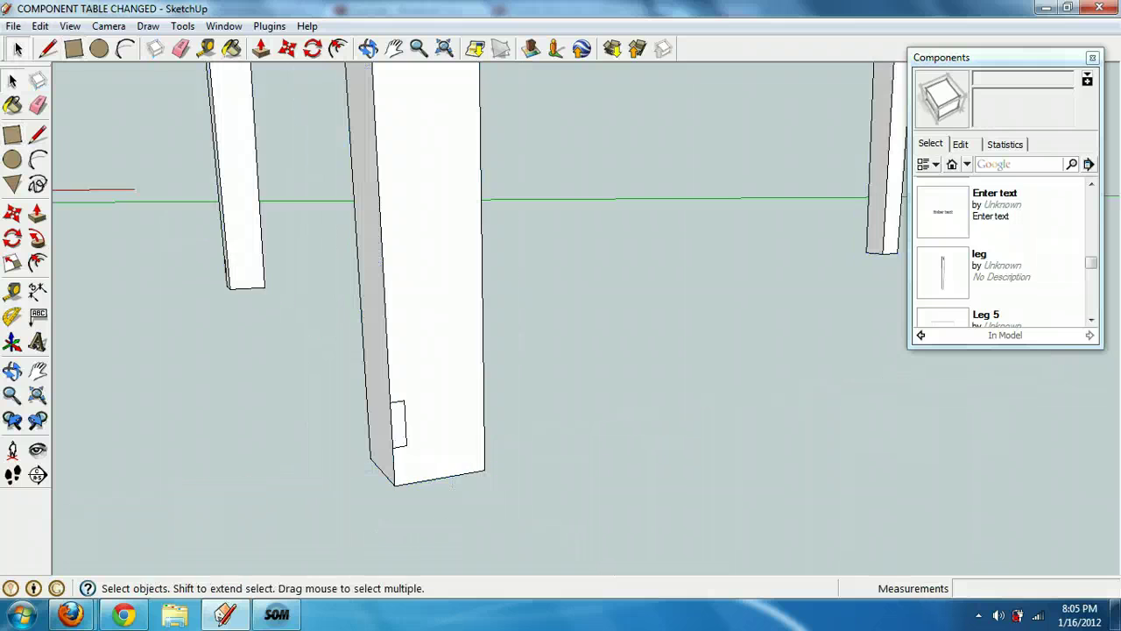
# Step: Open the leg component for editing from below and try a Follow Me extrusion using the small rectangle and the foot's bottom face
pyautogui.moveTo(390, 350); pyautogui.dragTo(447, 210, button='middle')
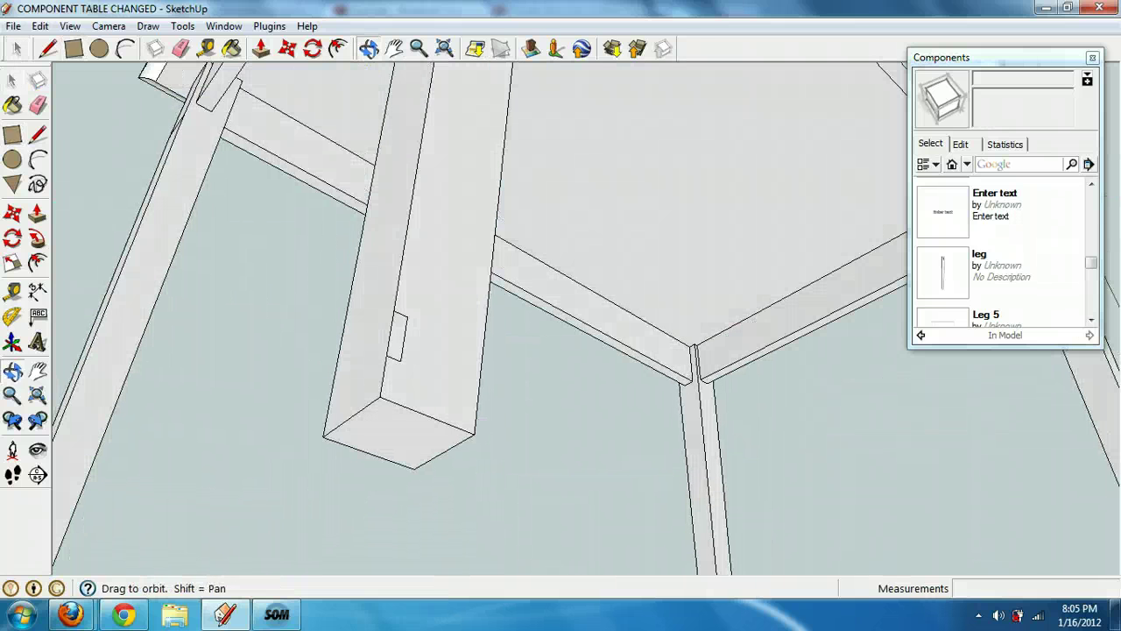
pyautogui.press('space')
pyautogui.tripleClick(429, 351)
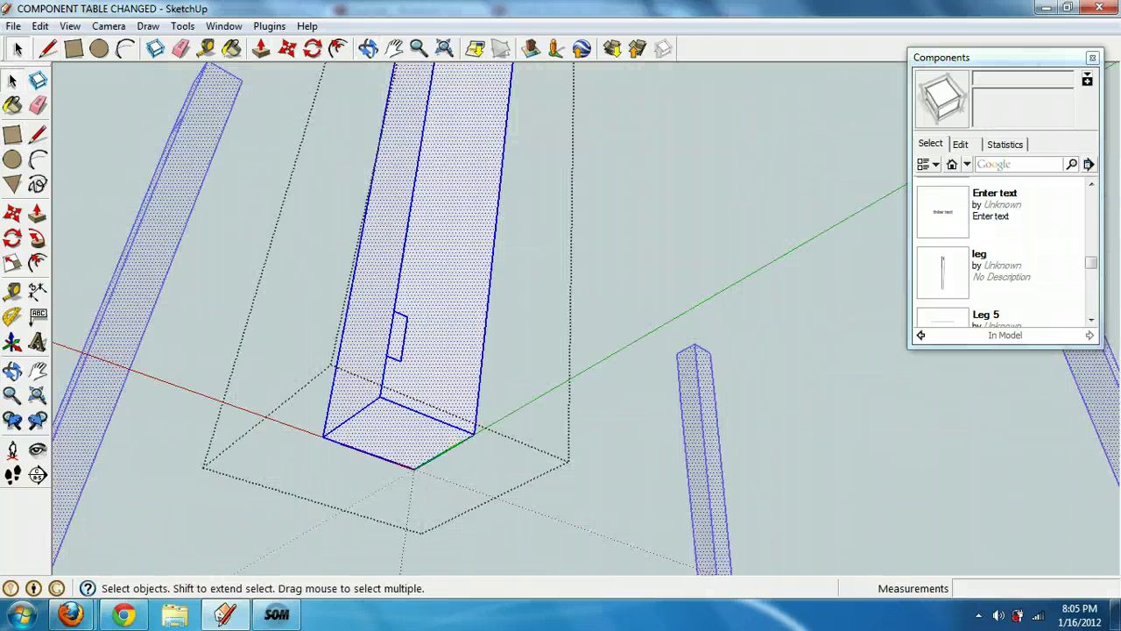
pyautogui.press('Escape')
pyautogui.click(397, 337)
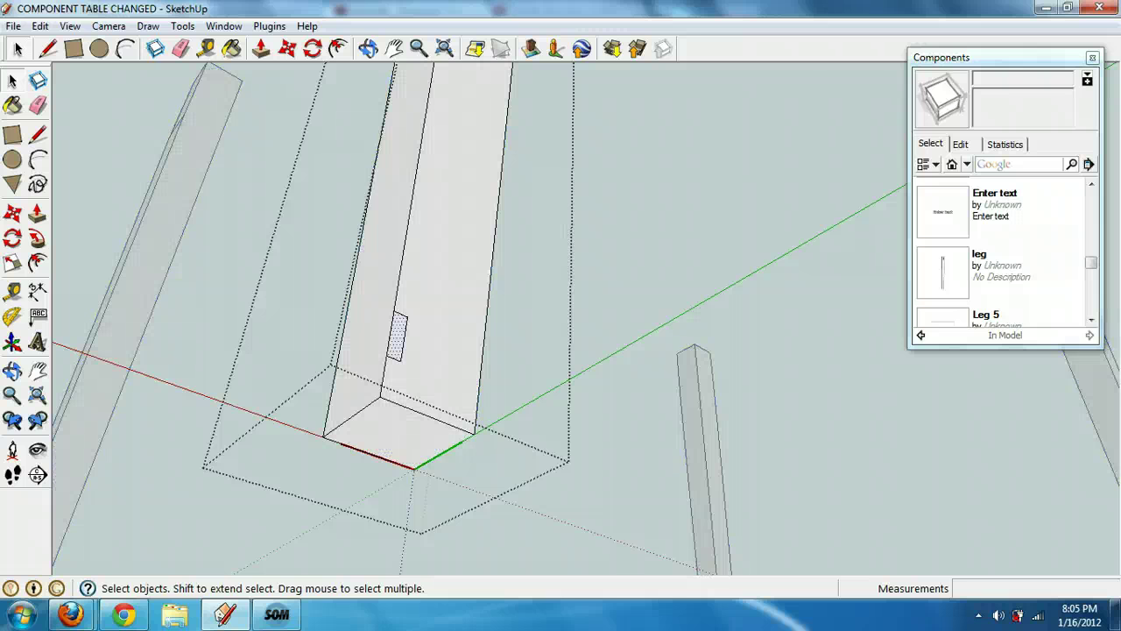
pyautogui.click(37, 239)
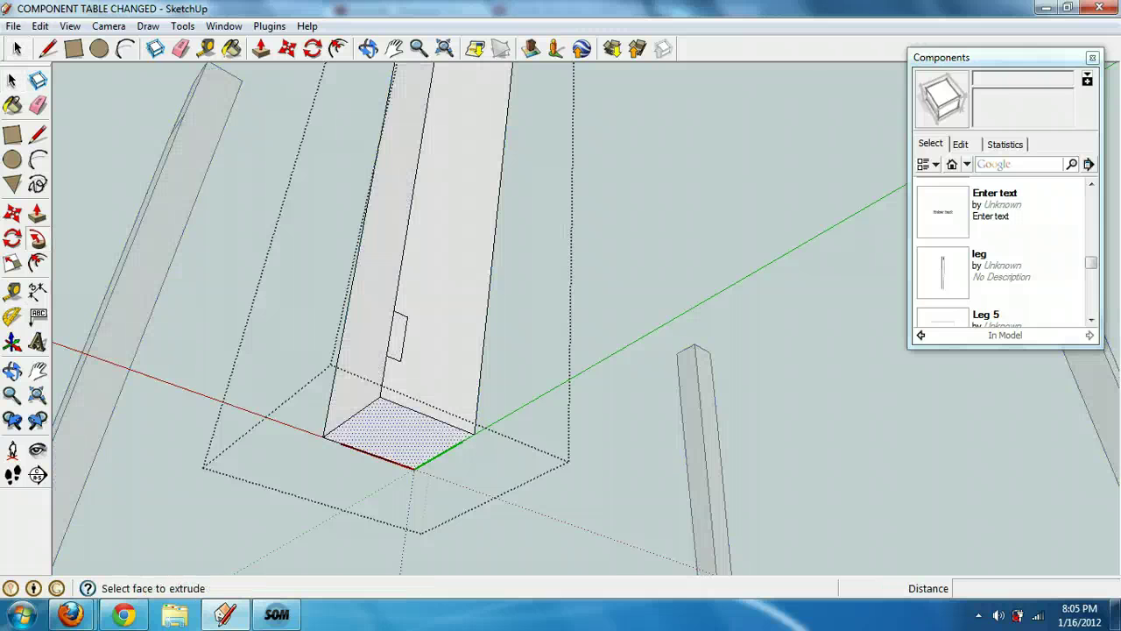
pyautogui.click(391, 417)
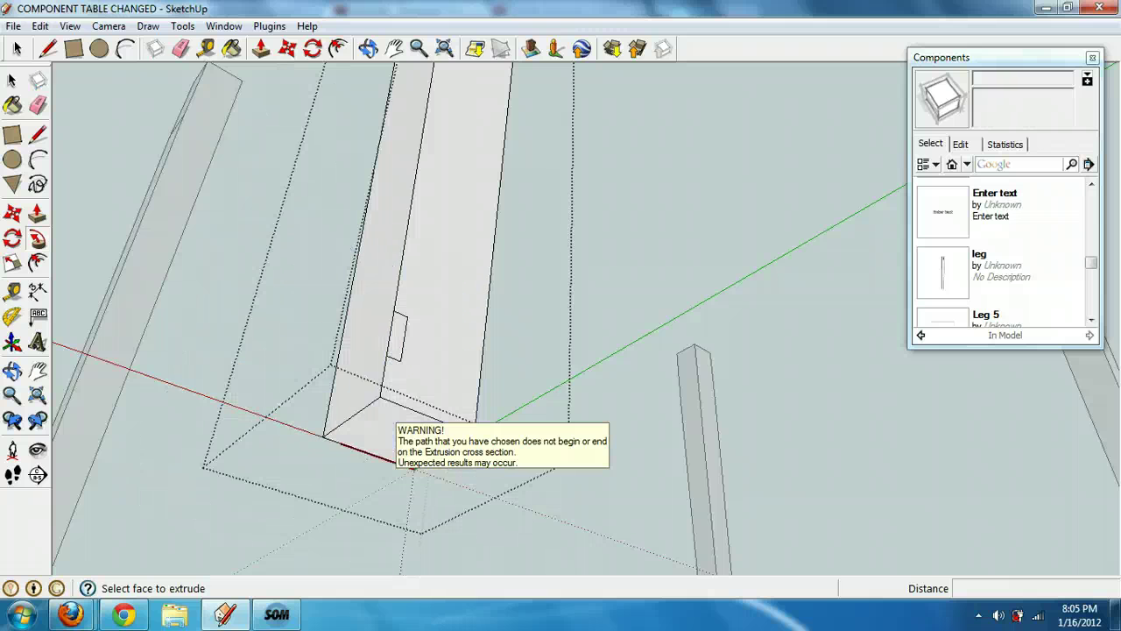
# Step: Cut a groove around the foot by sweeping the small rectangle along the bottom face's perimeter with Follow Me
pyautogui.click(12, 80)
pyautogui.click(398, 436)
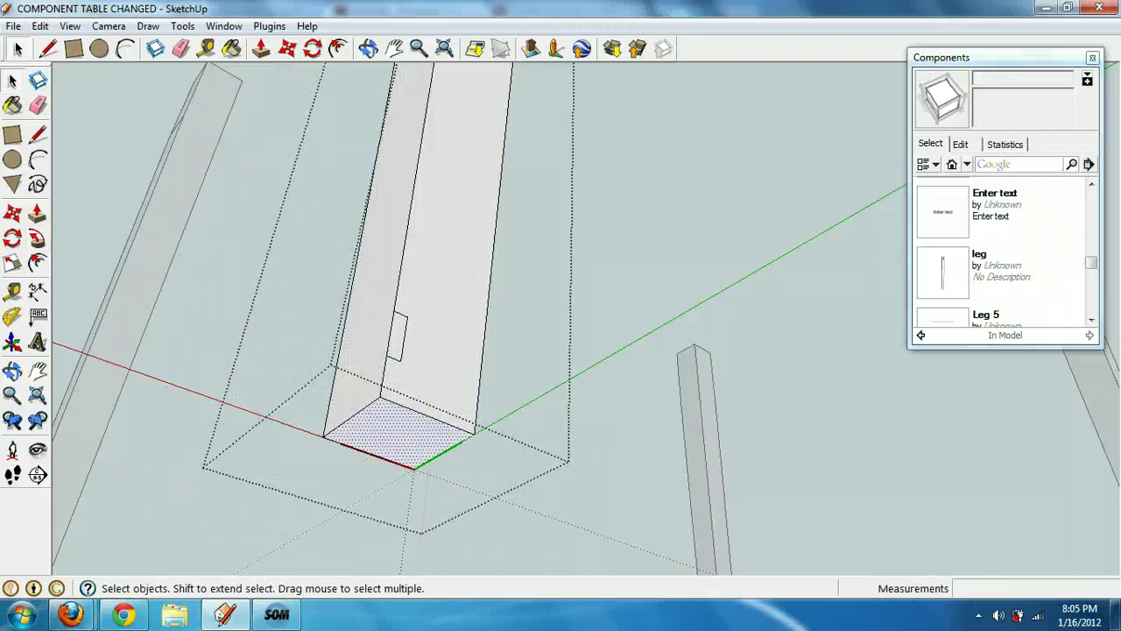
pyautogui.click(37, 239)
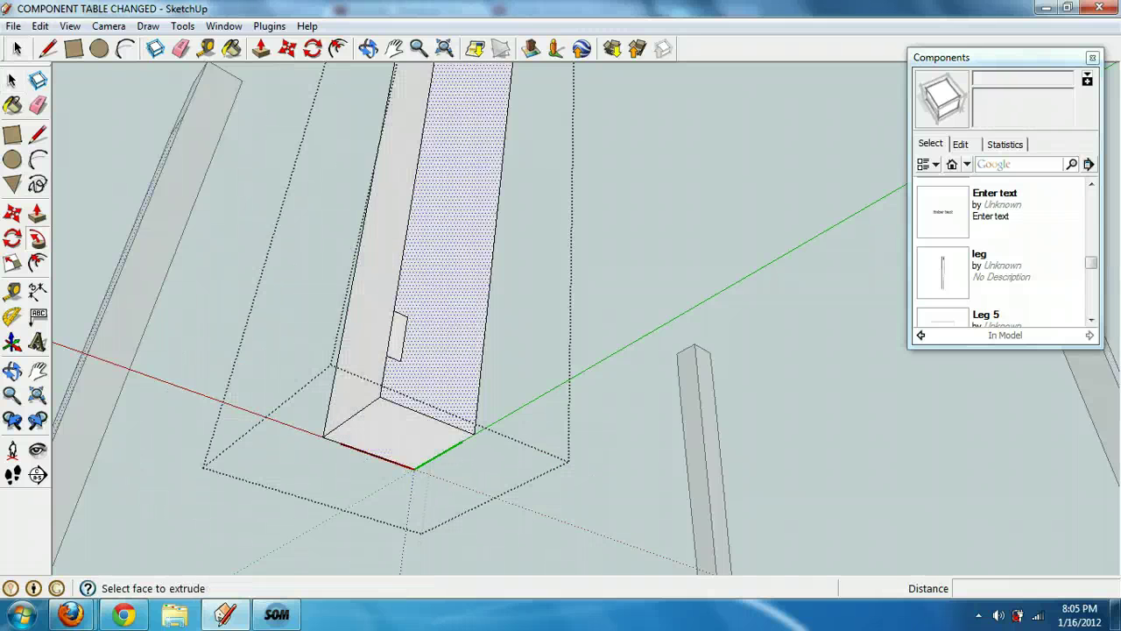
pyautogui.click(396, 335)
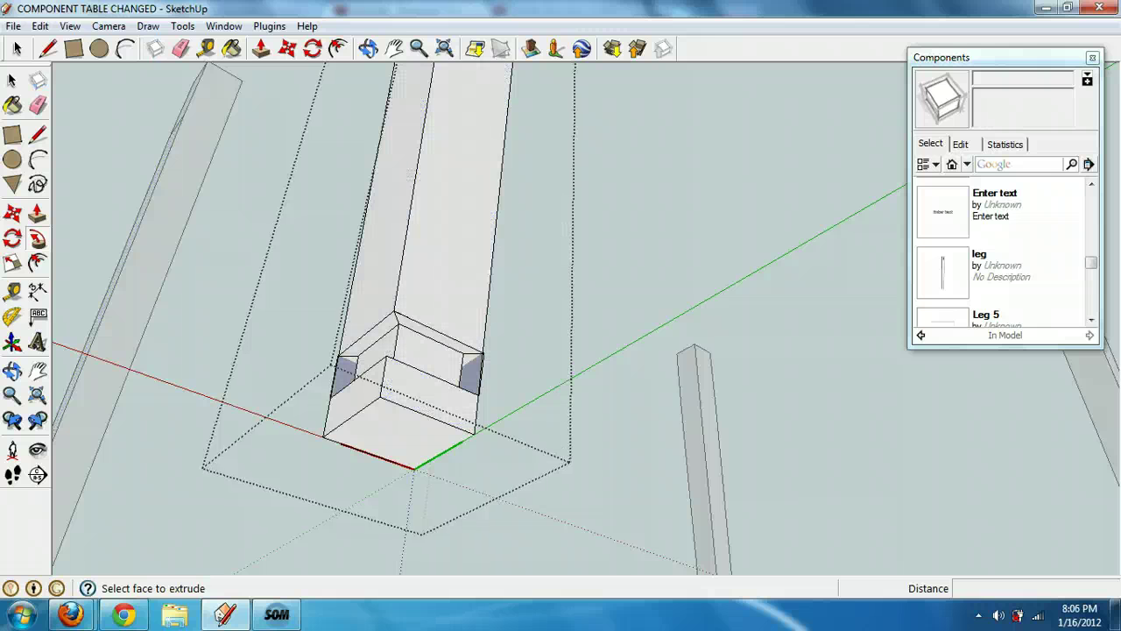
# Step: Leave the leg component and examine the feet of all the table's legs, then the table as a whole
pyautogui.click(369, 48)
pyautogui.moveTo(438, 262); pyautogui.dragTo(377, 443)
pyautogui.scroll(-5, 403, 430)
pyautogui.moveTo(614, 376); pyautogui.dragTo(342, 342)
pyautogui.click(17, 48)
pyautogui.click(245, 210)
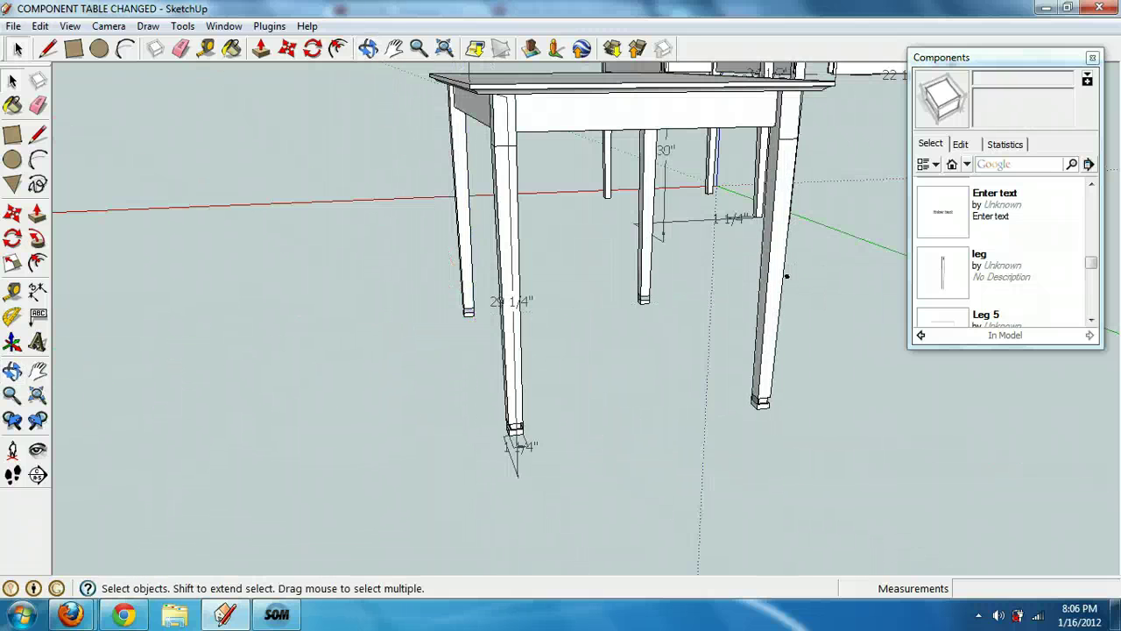
pyautogui.click(367, 48)
pyautogui.moveTo(490, 263); pyautogui.dragTo(548, 207)
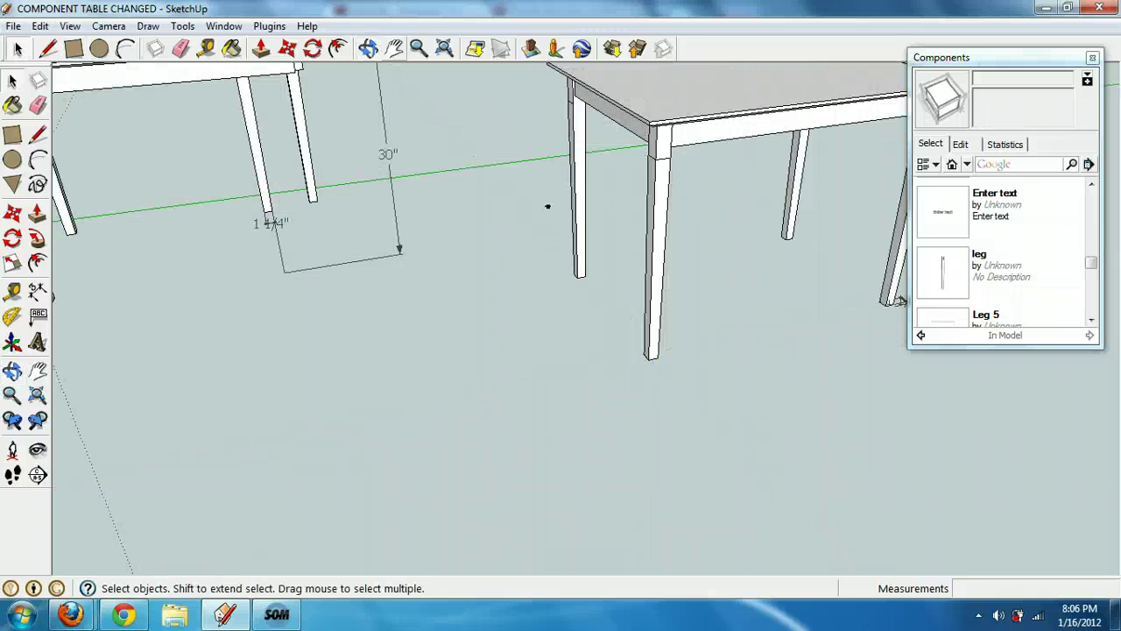
pyautogui.press('h')
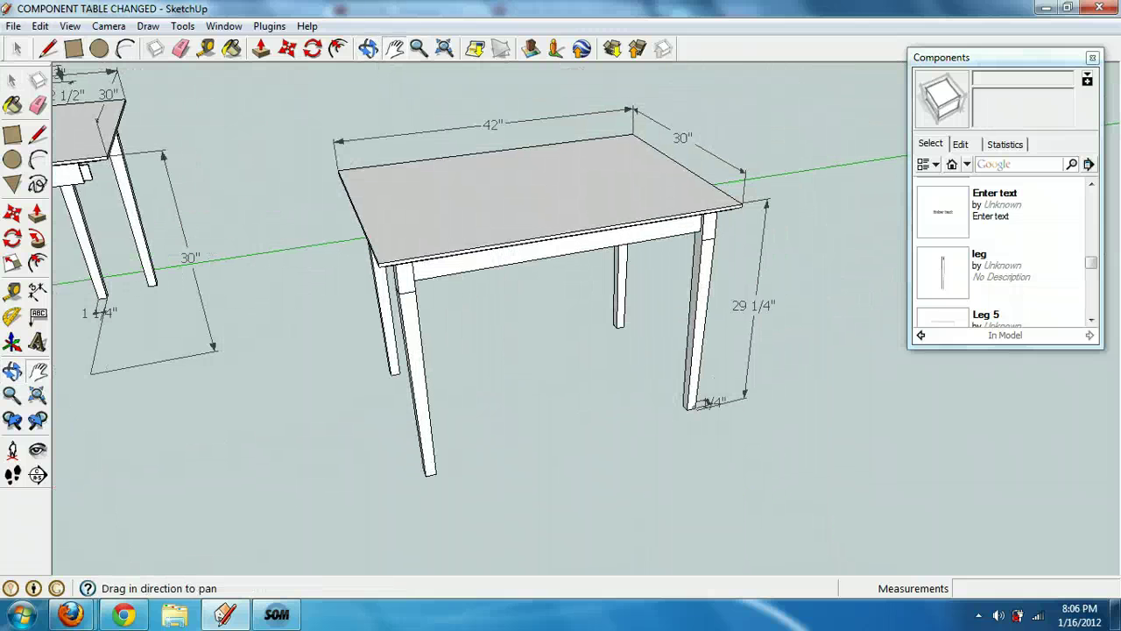